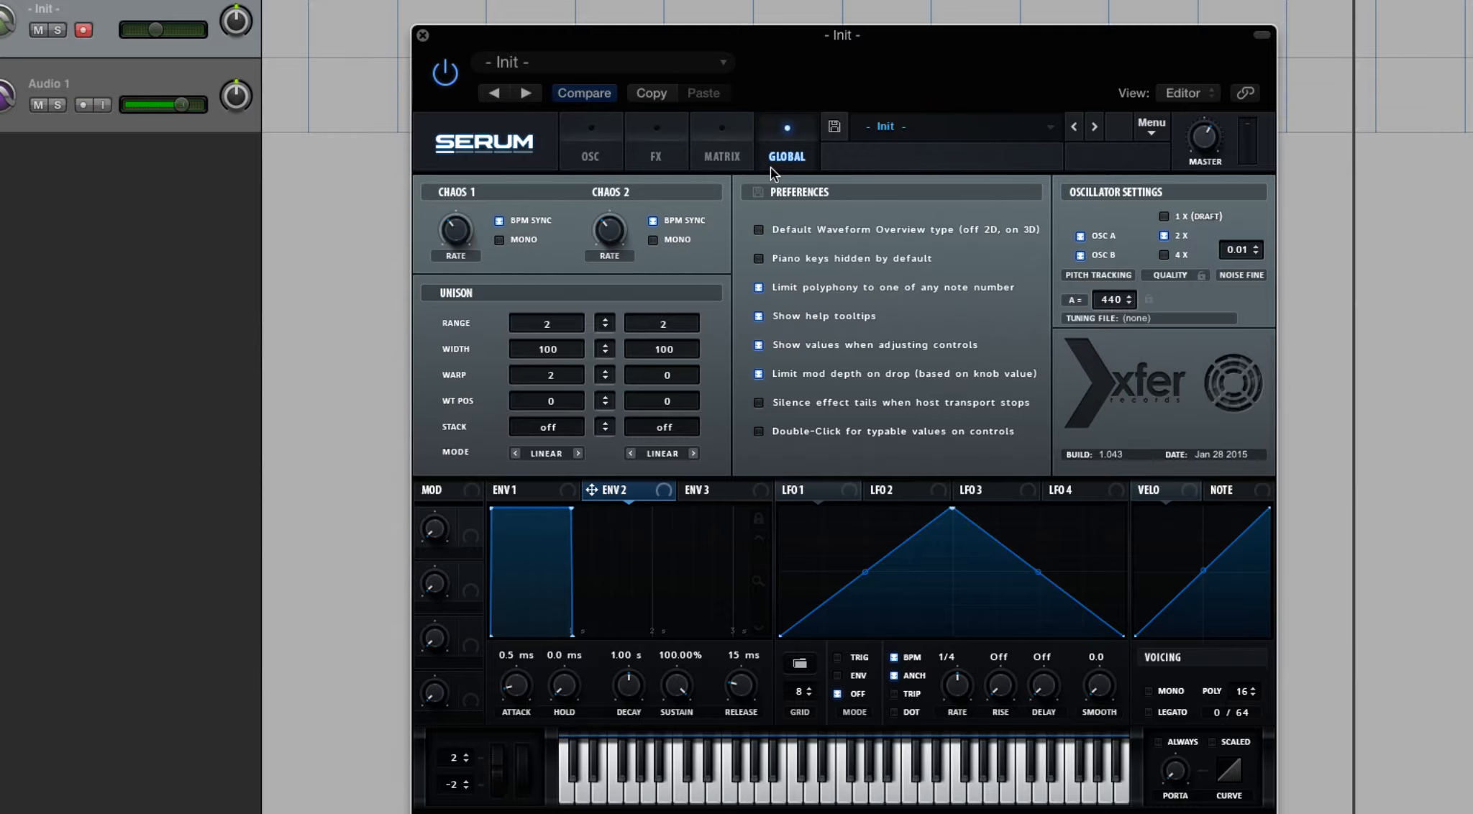
Step: Adjust the Noise Fine value in the oscillator settings and leave it at 0.00
click(1255, 253)
click(1255, 253)
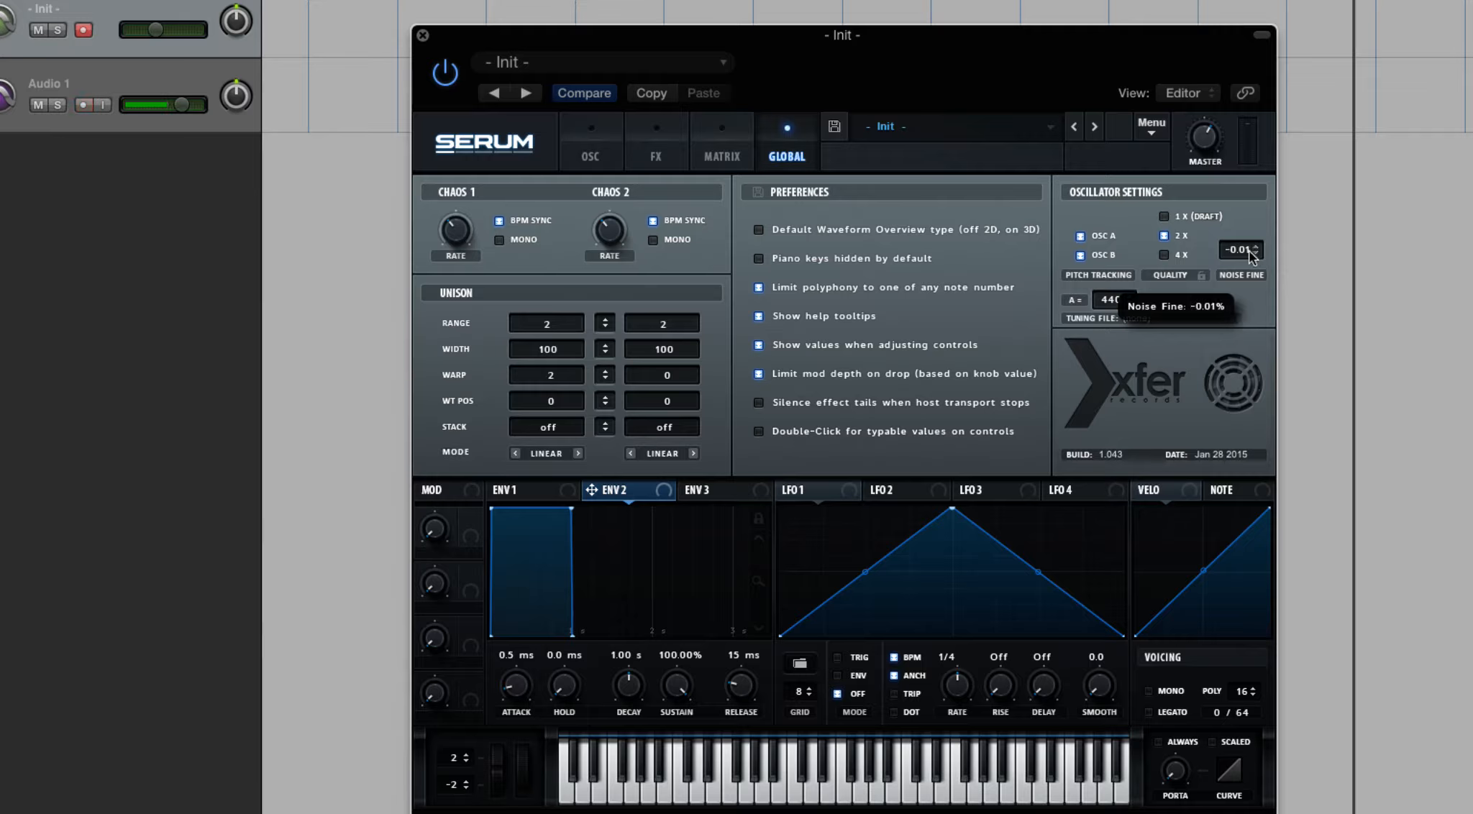
drag(1250, 251, 1250, 251)
click(1251, 252)
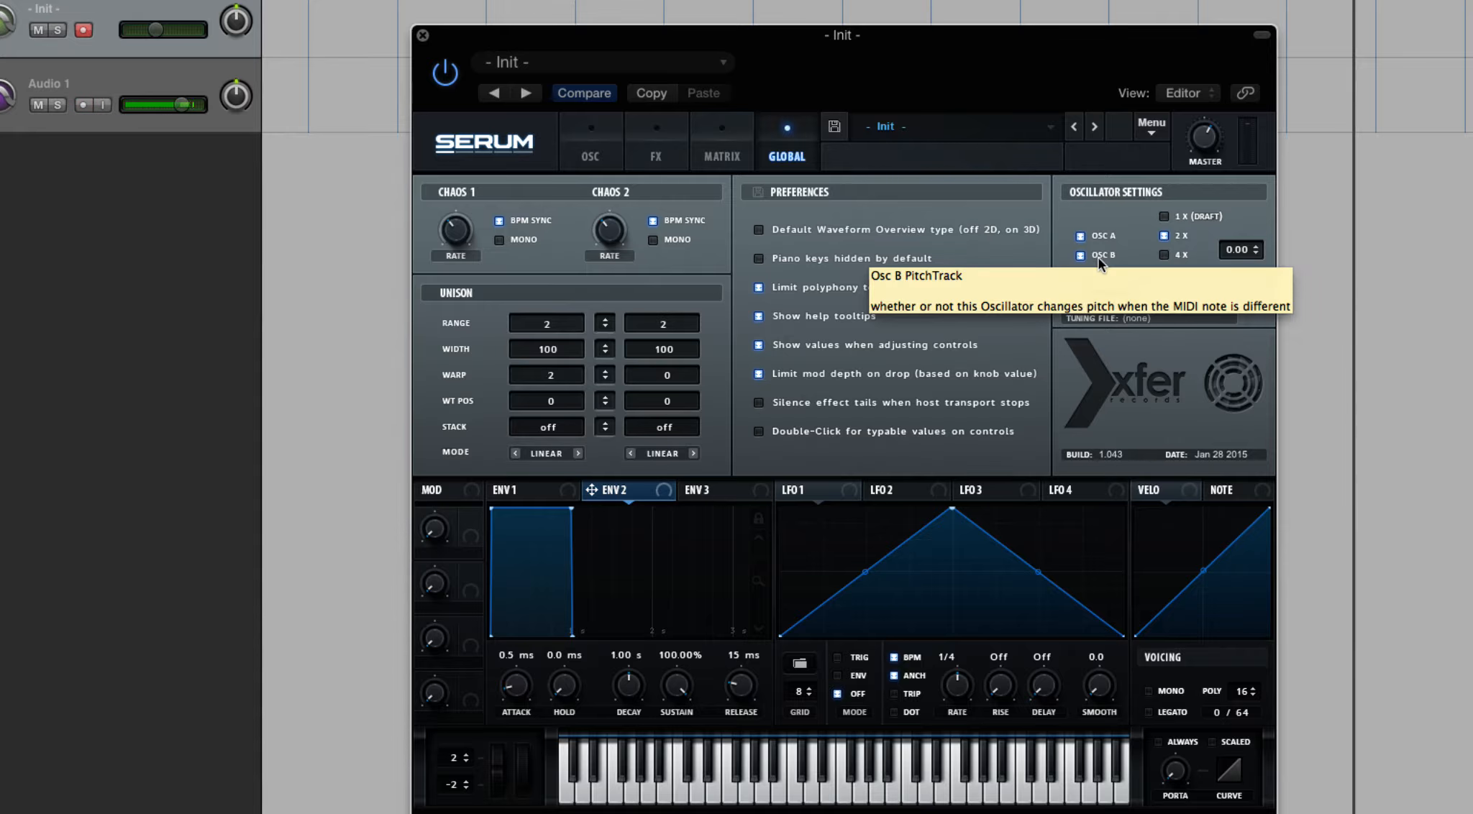
Step: Step through oscillator A's wavetables and load Jno from the Analog category
click(607, 126)
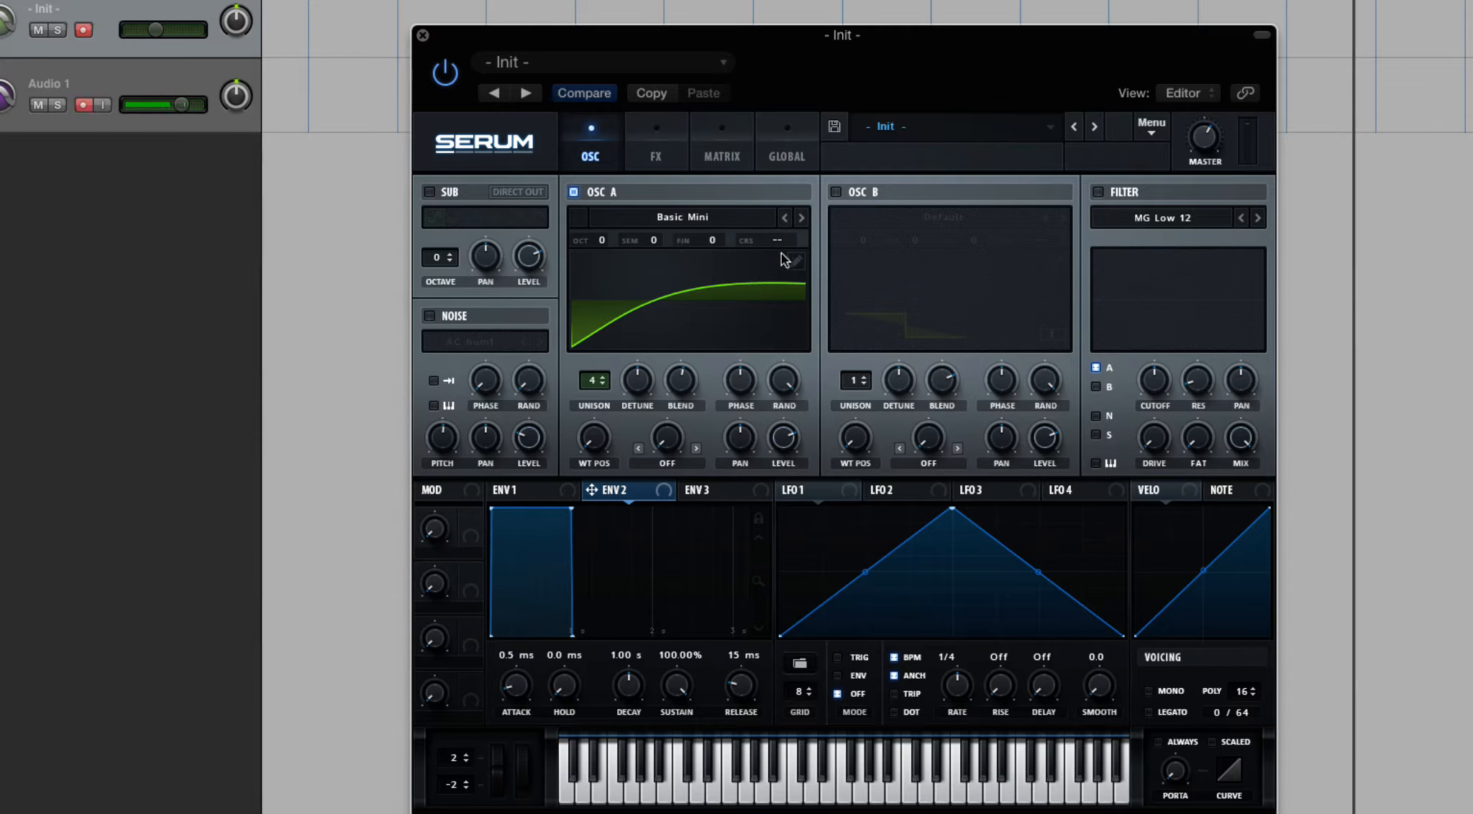
click(801, 217)
click(800, 218)
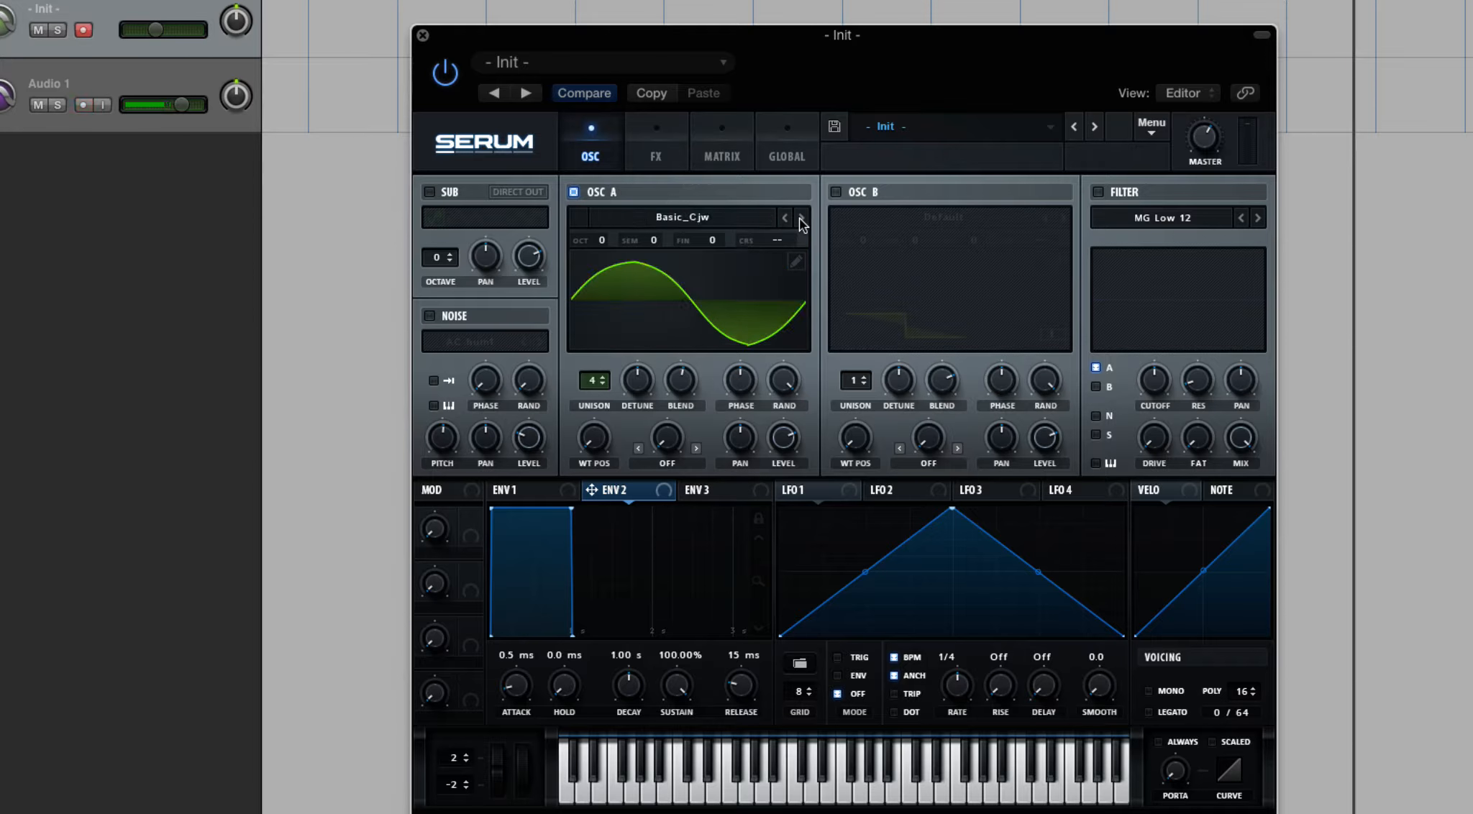
click(769, 217)
mouse_move(690, 239)
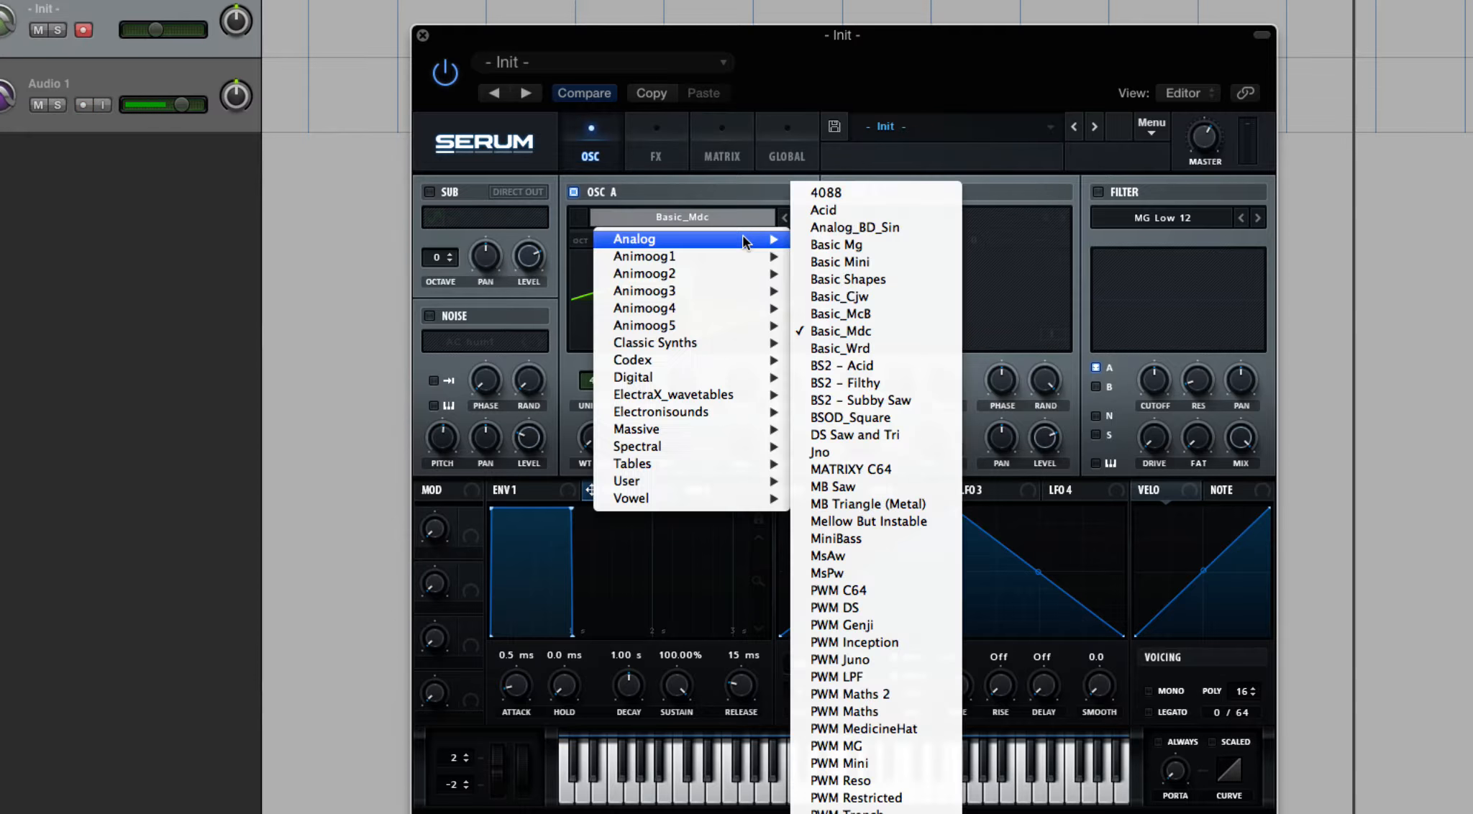
click(933, 453)
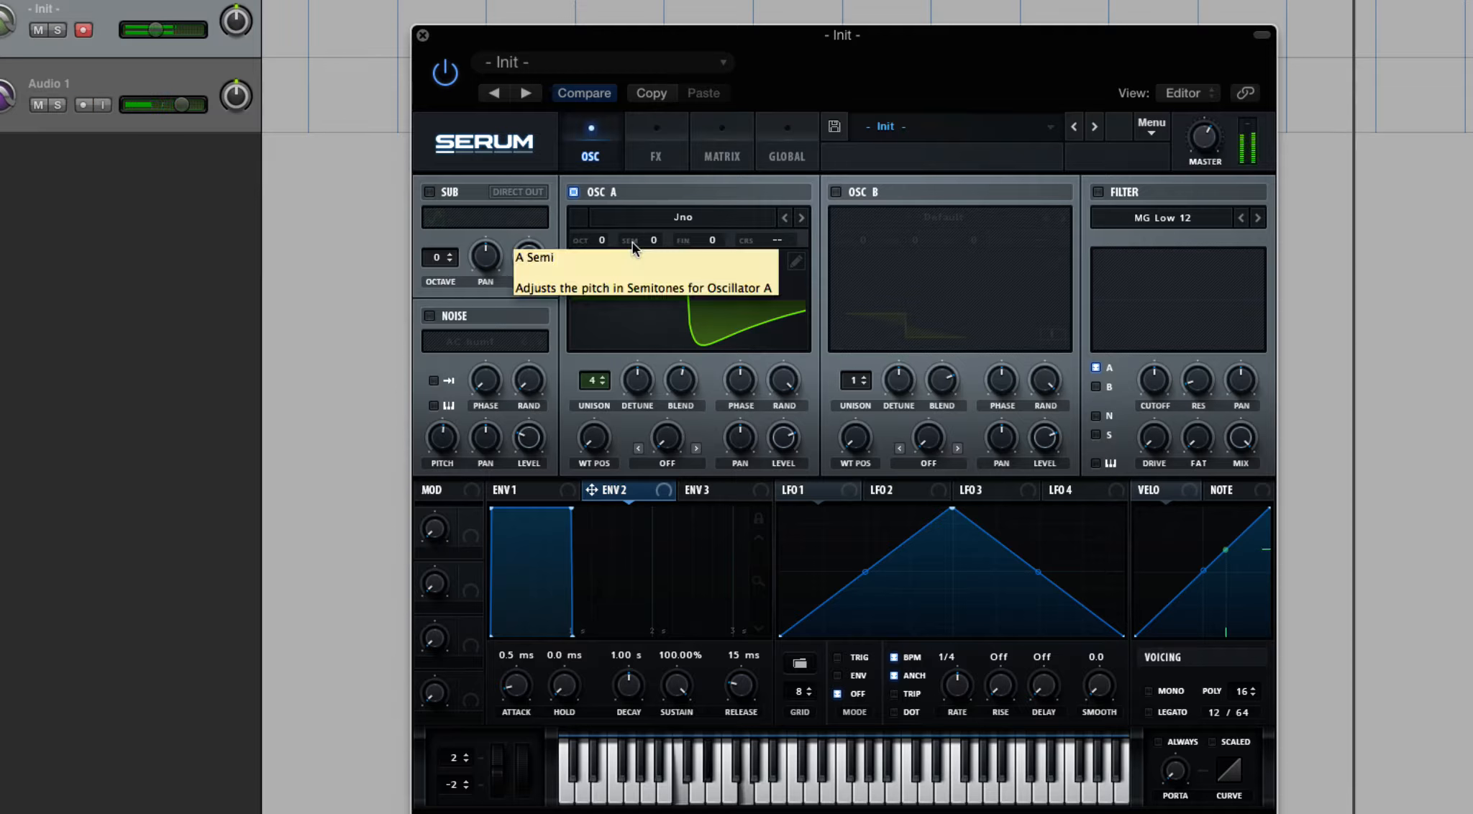
Step: Show oscillator A's waveform in 3D and load the Analog wavetable 4088
mouse_move(594, 437)
mouse_down()
mouse_move(590, 325)
mouse_move(593, 420)
mouse_up()
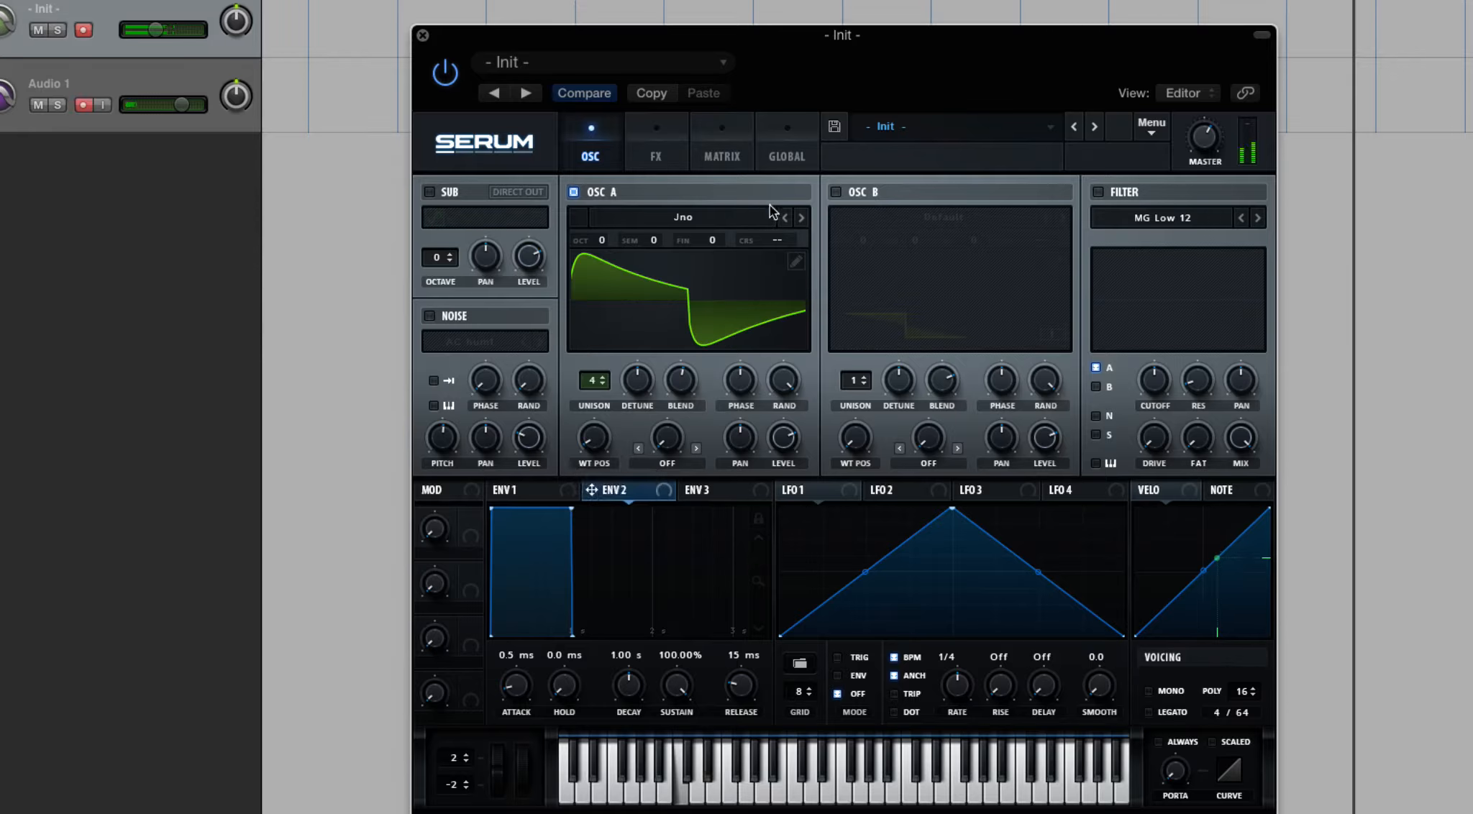
click(769, 273)
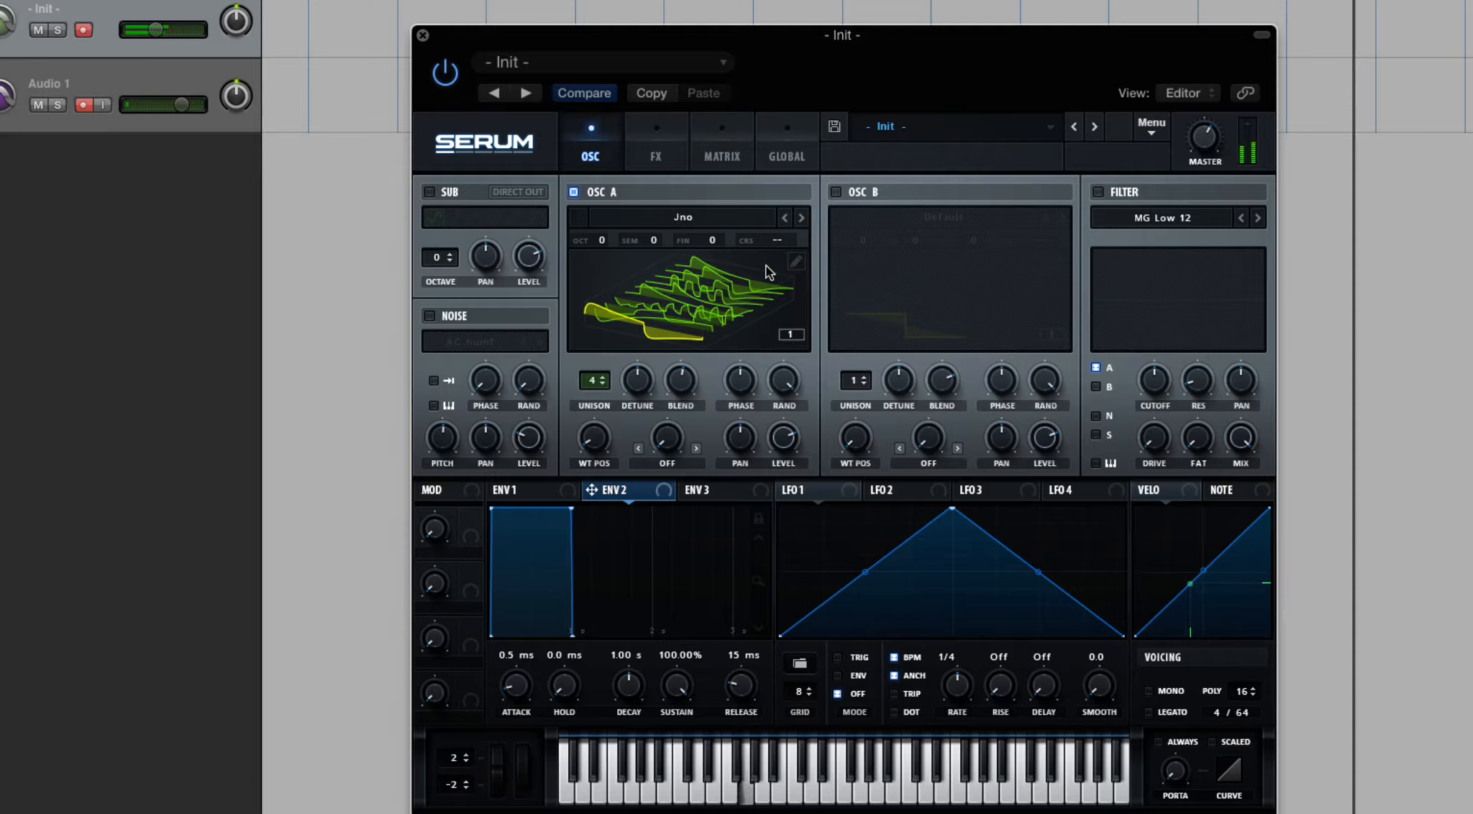
click(741, 217)
mouse_move(730, 245)
click(827, 189)
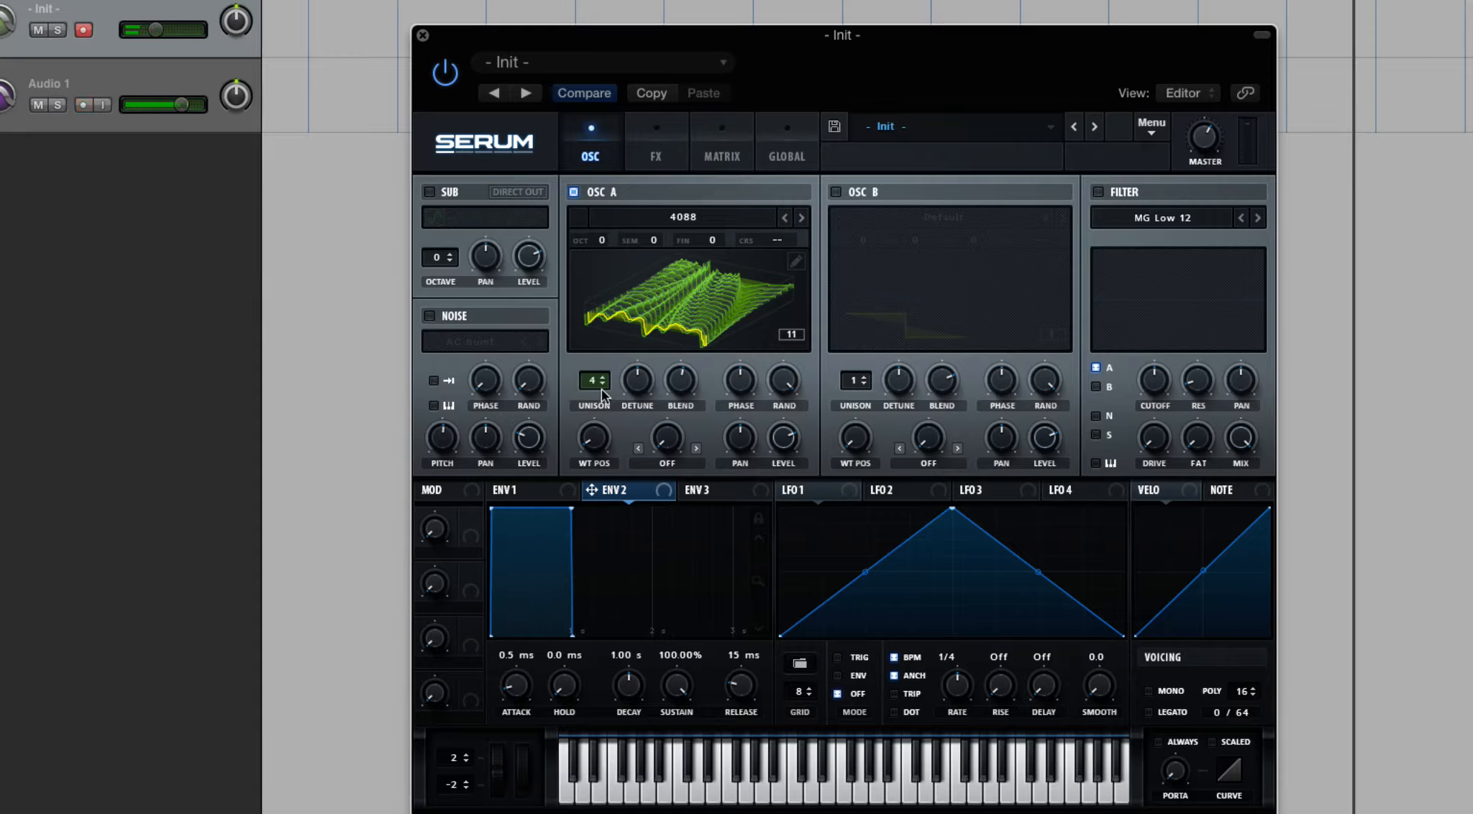
Step: Sweep oscillator A's unison blend up and down and leave it at 54
click(636, 381)
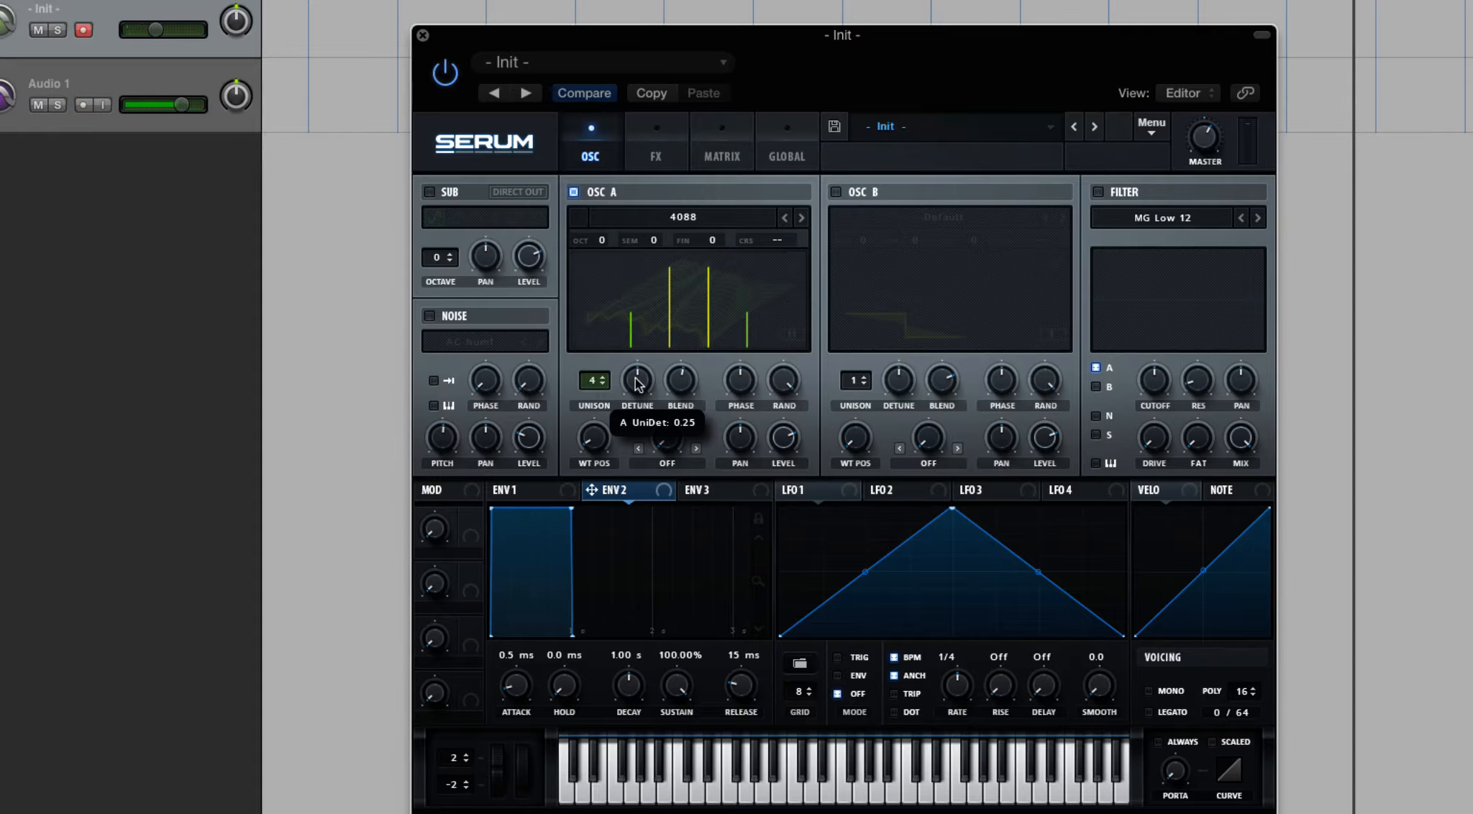
mouse_move(689, 390)
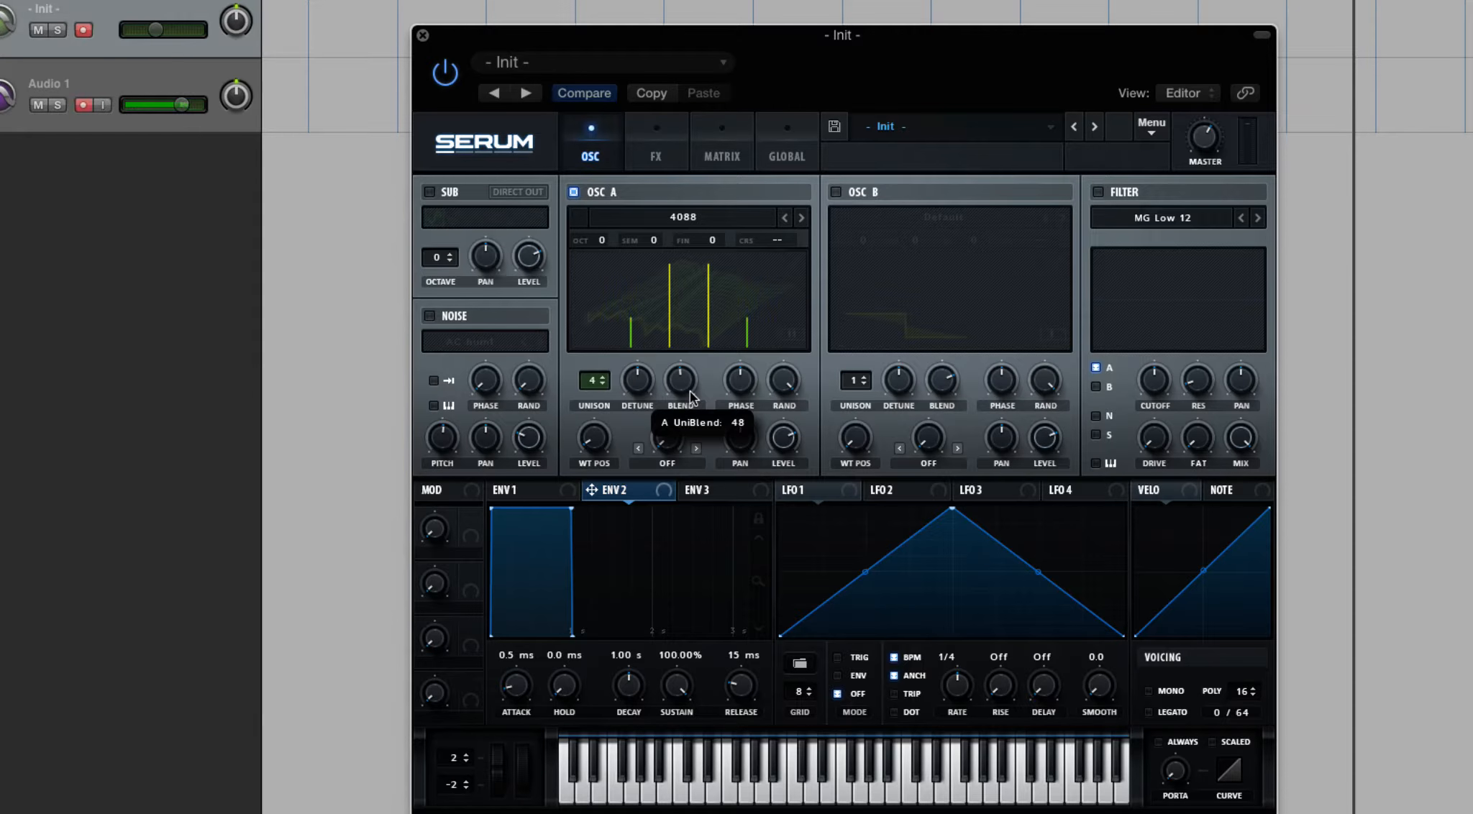
drag(689, 394, 685, 239)
mouse_move(677, 391)
drag(666, 382, 700, 608)
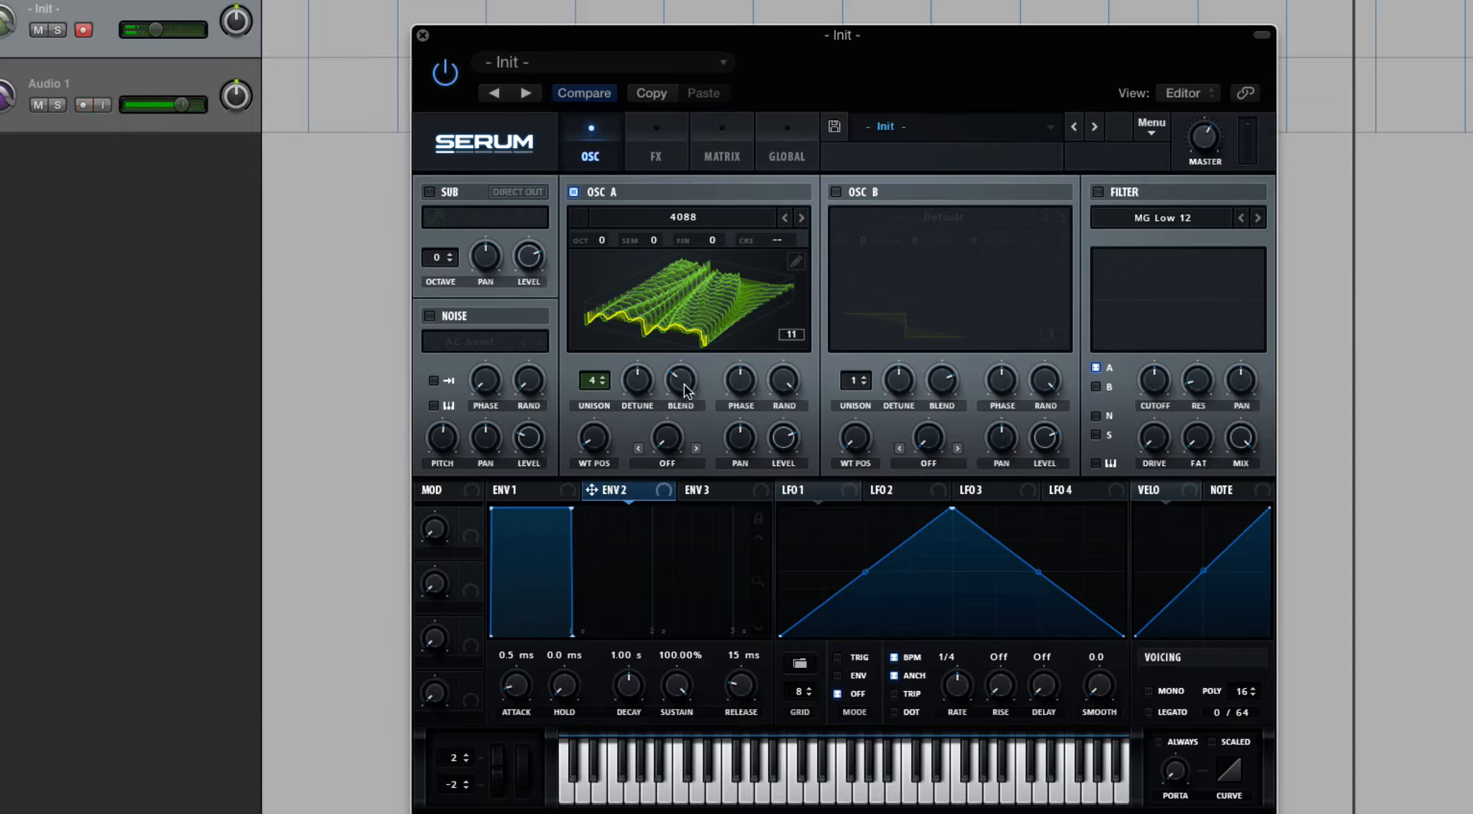
drag(689, 377, 716, 514)
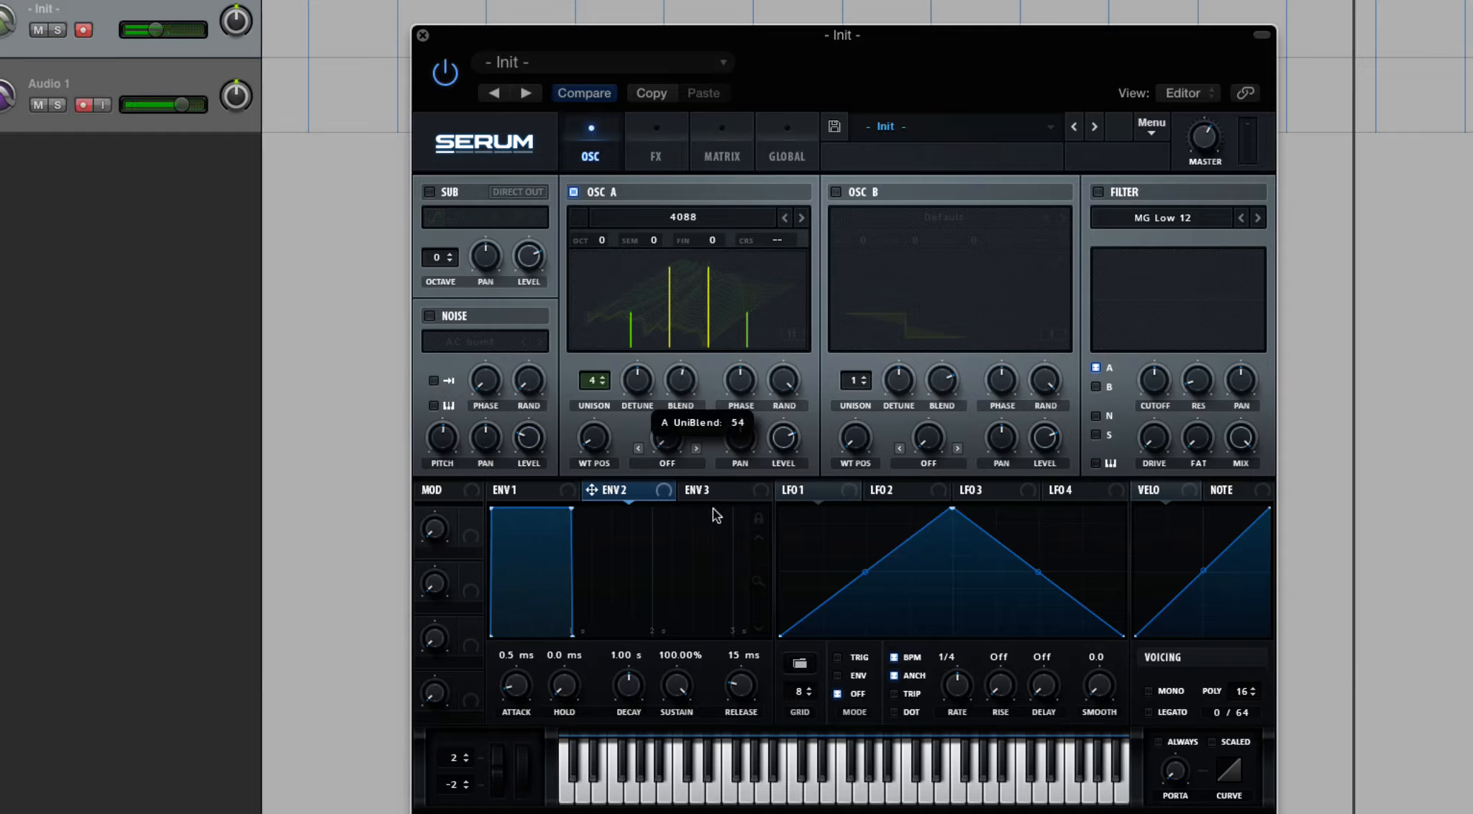
Step: Sweep oscillator A's unison range up to 15 and down to 0 in the global unison settings
click(775, 137)
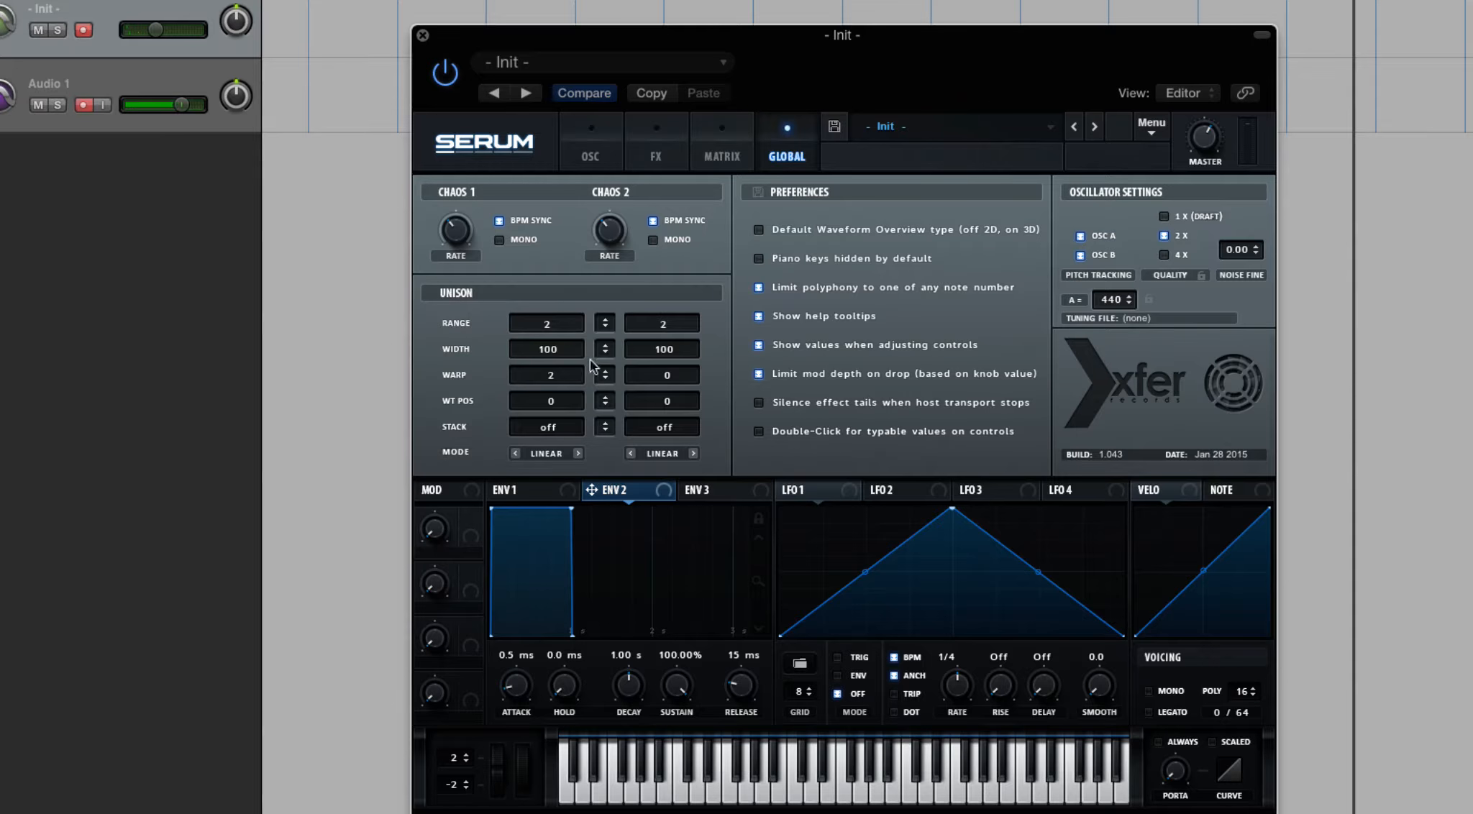
click(590, 148)
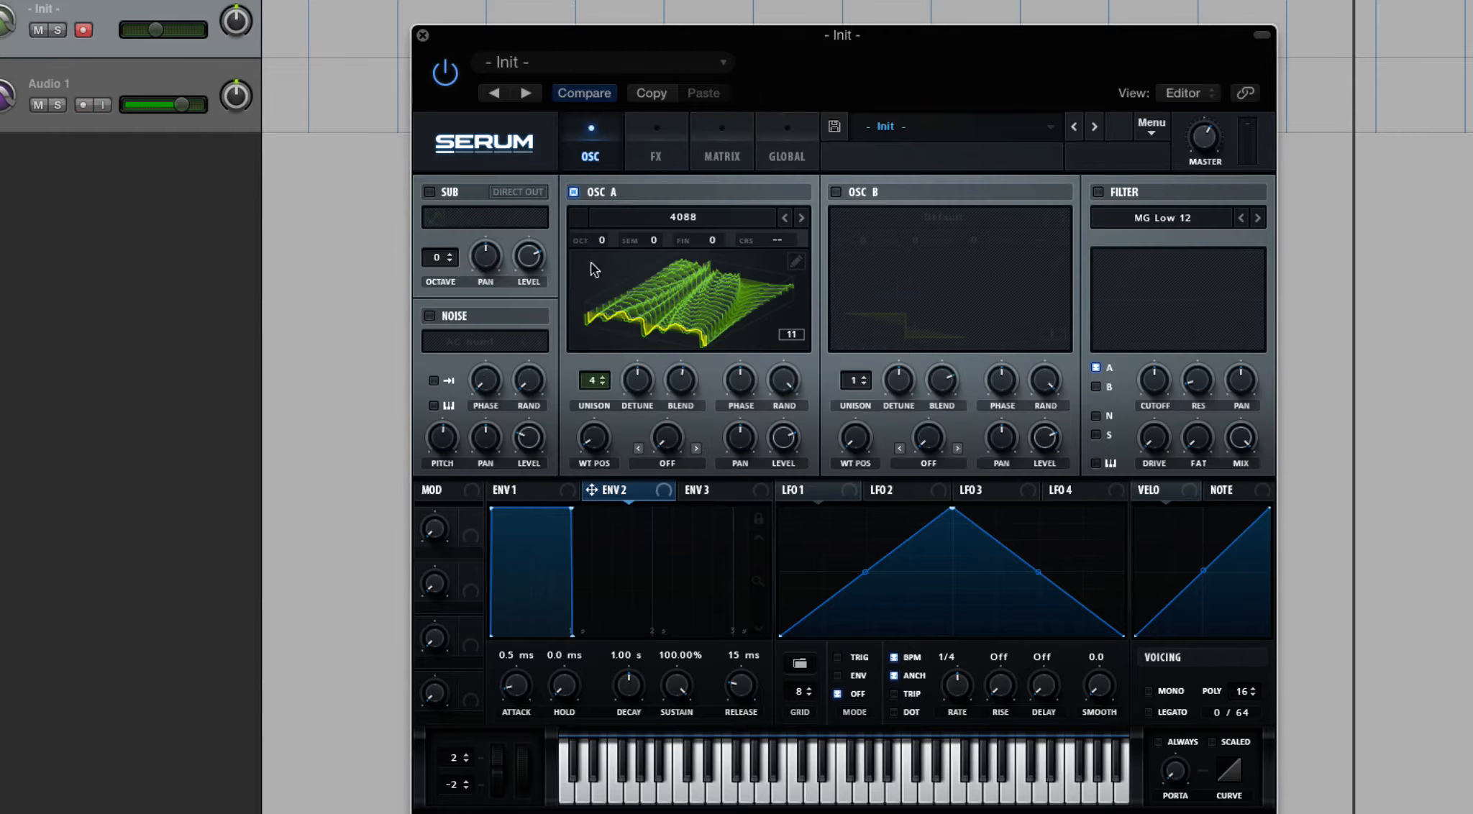
click(773, 143)
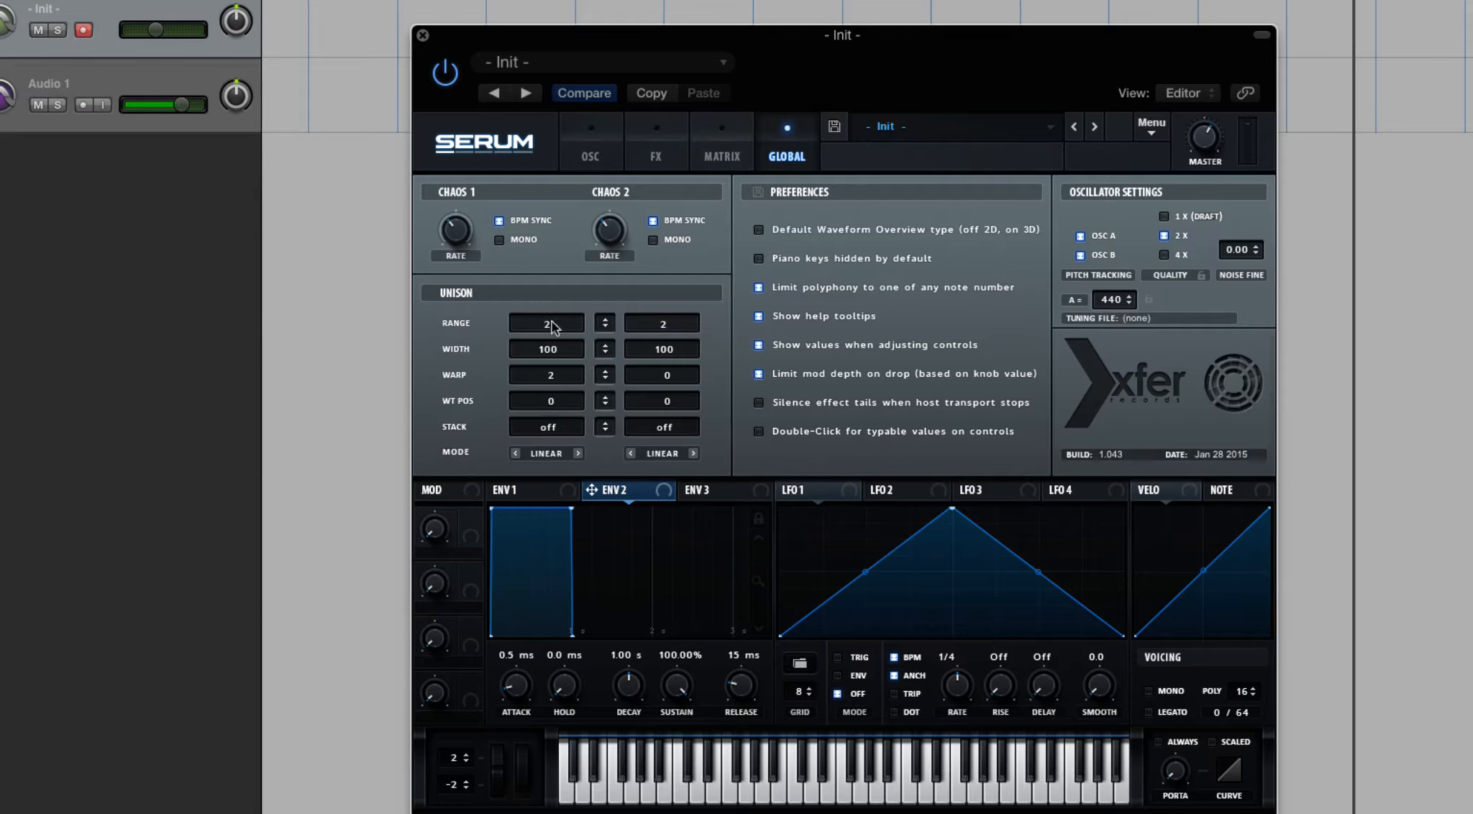
click(589, 147)
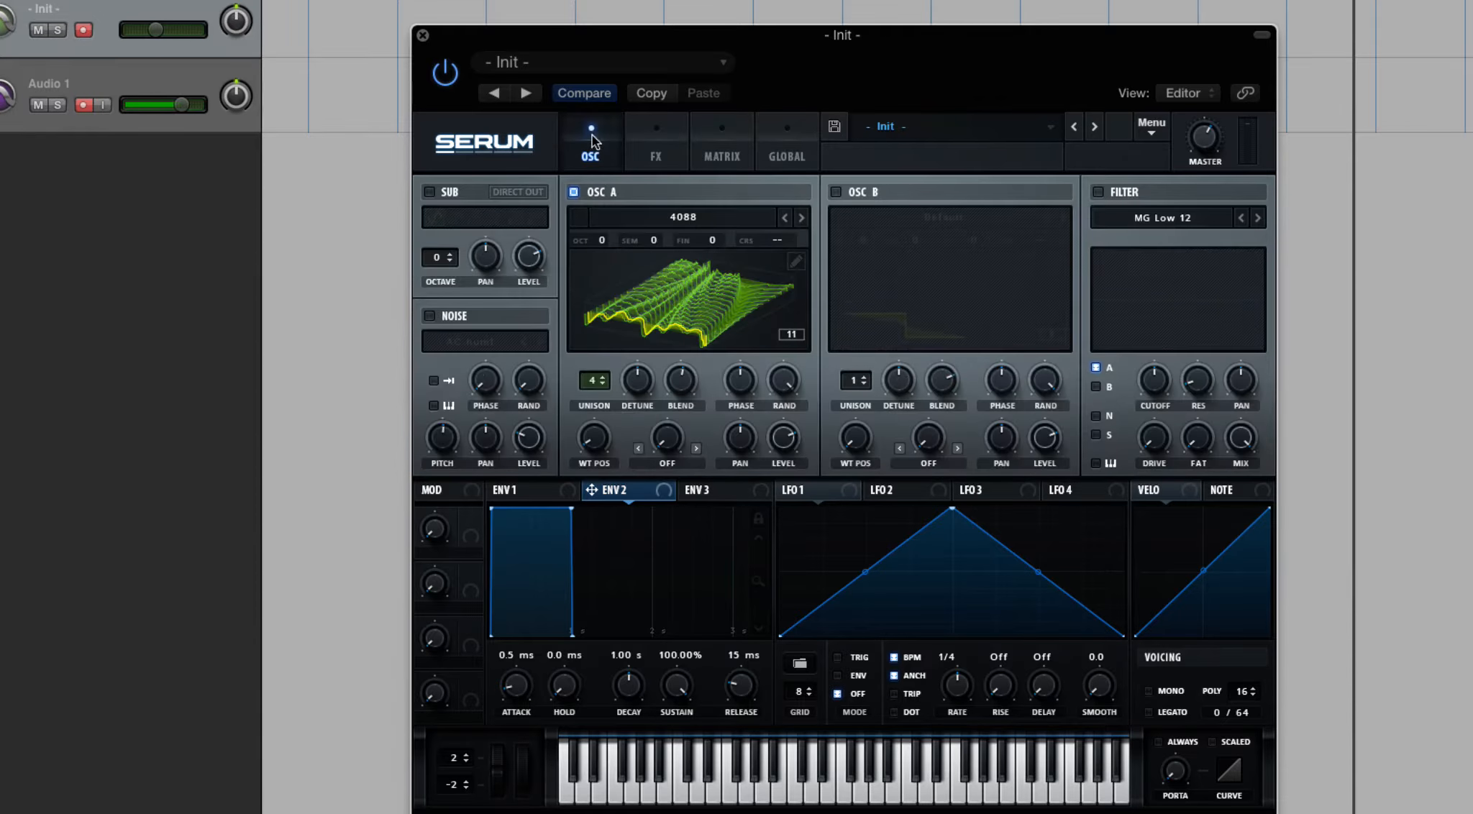
click(752, 144)
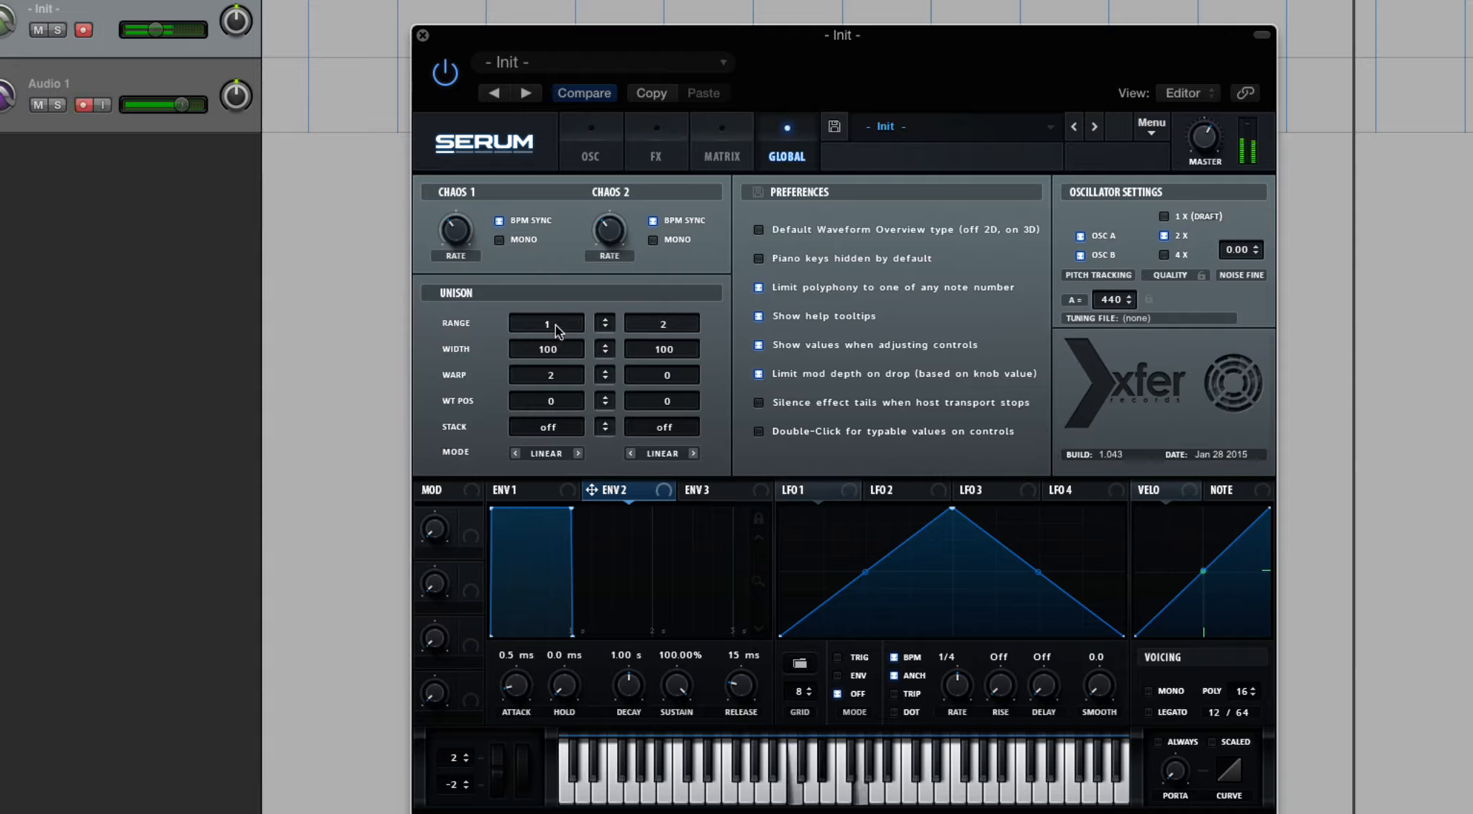
drag(555, 325, 558, 318)
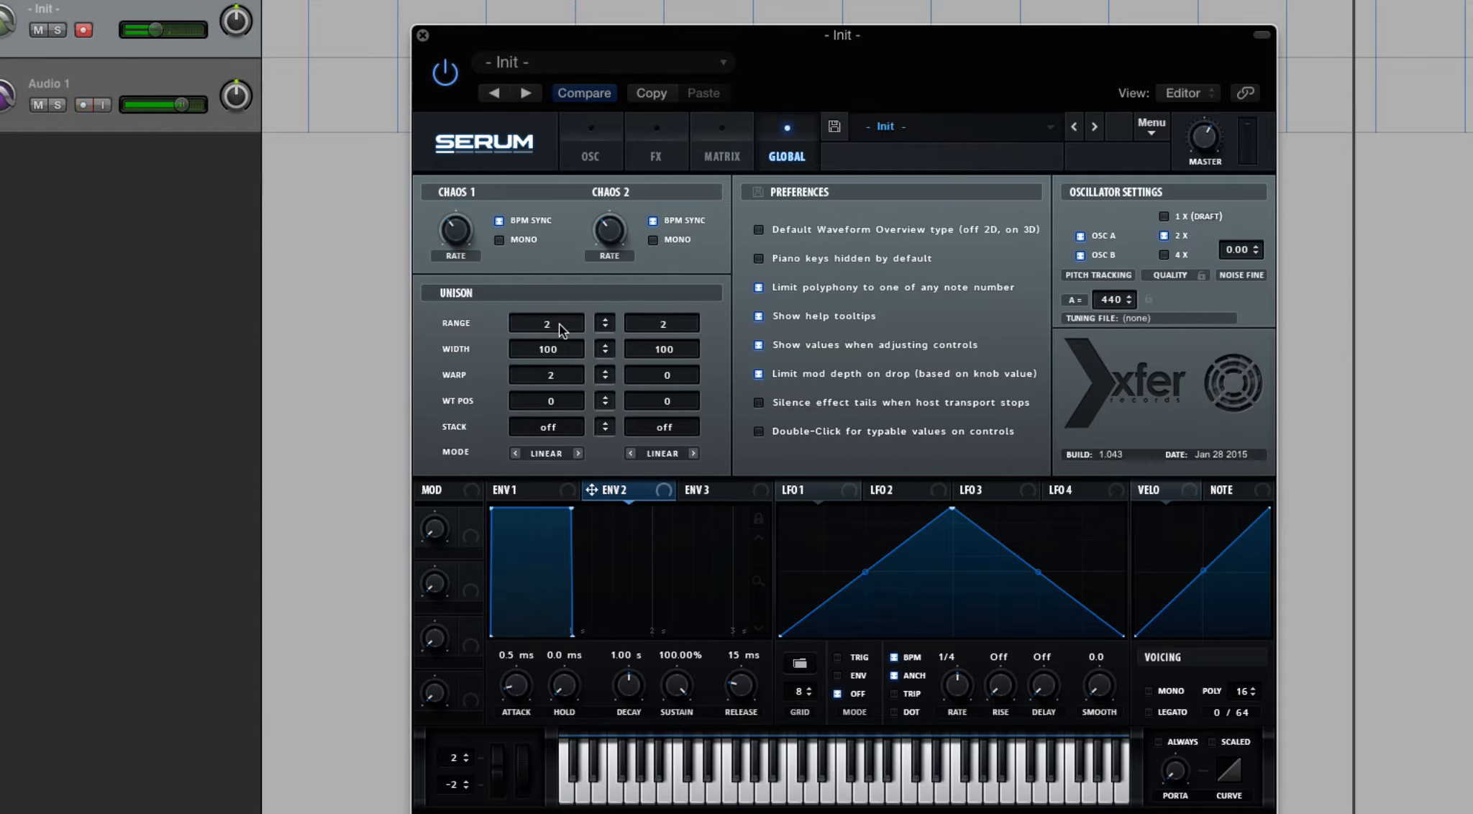
drag(560, 323, 562, 315)
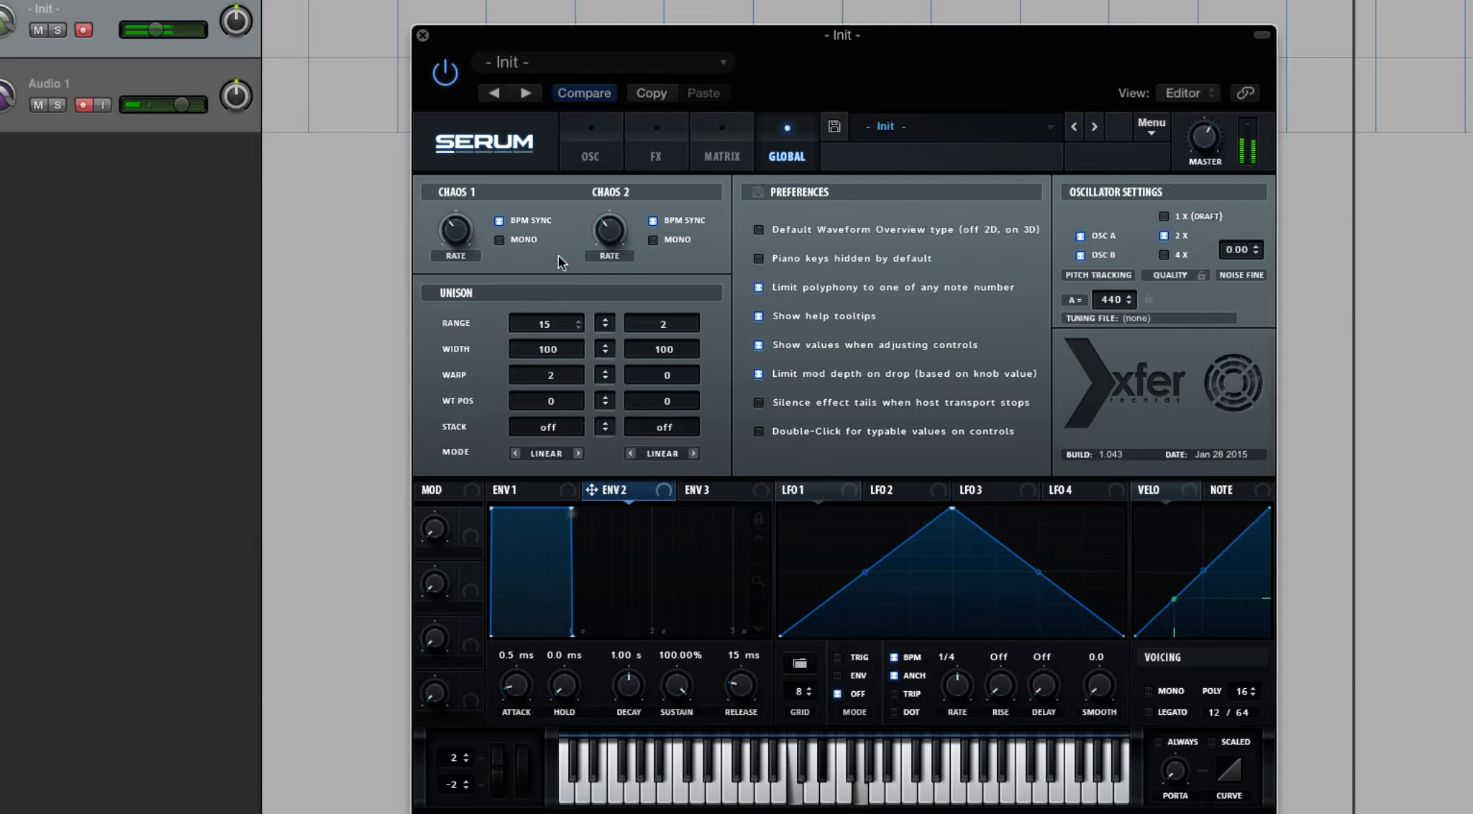
drag(558, 255, 575, 385)
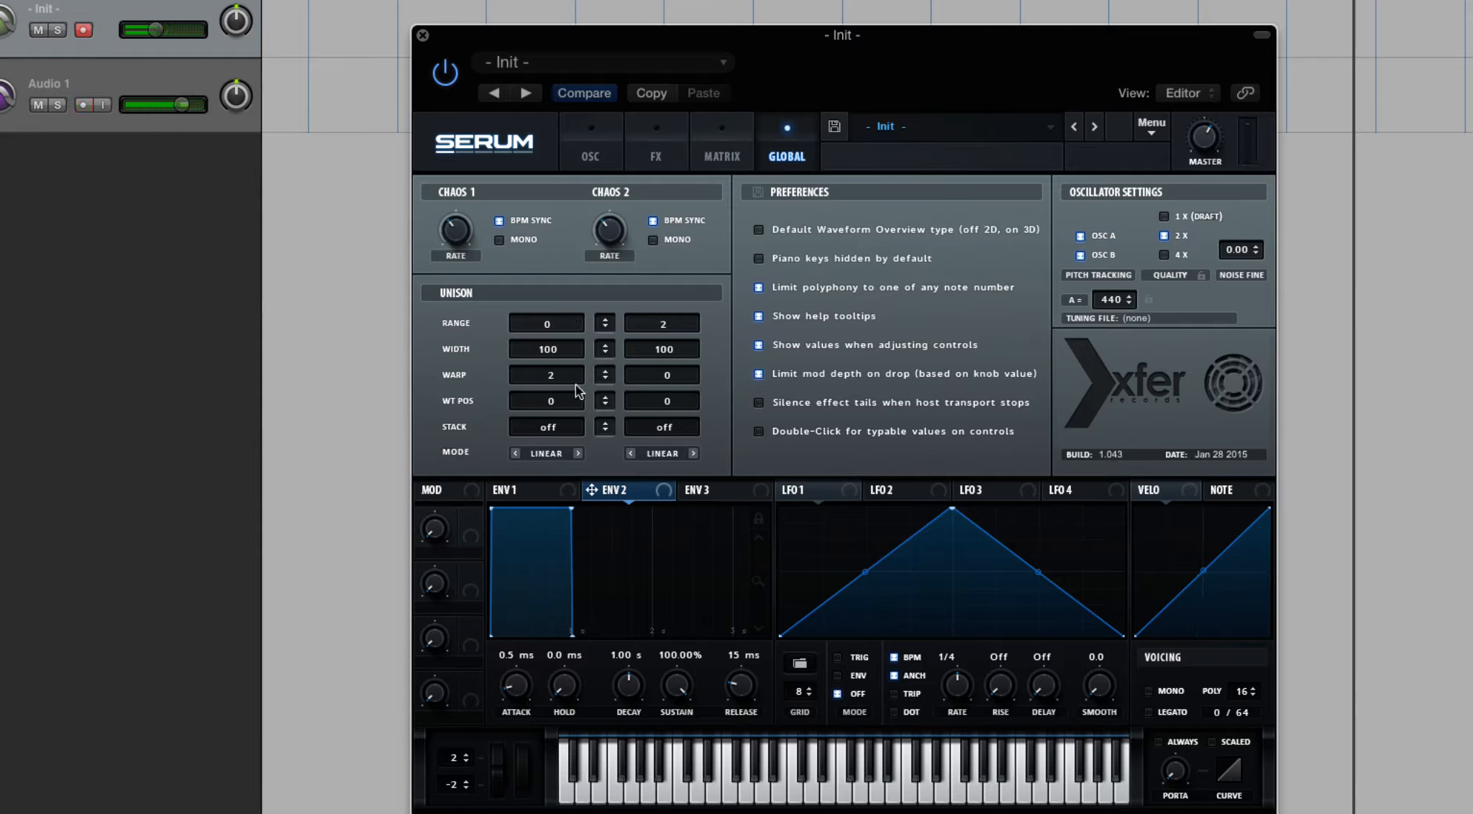
scroll(560, 323, down, 1)
Step: Readjust oscillator A's global unison range and leave it at 2 semitones
click(596, 141)
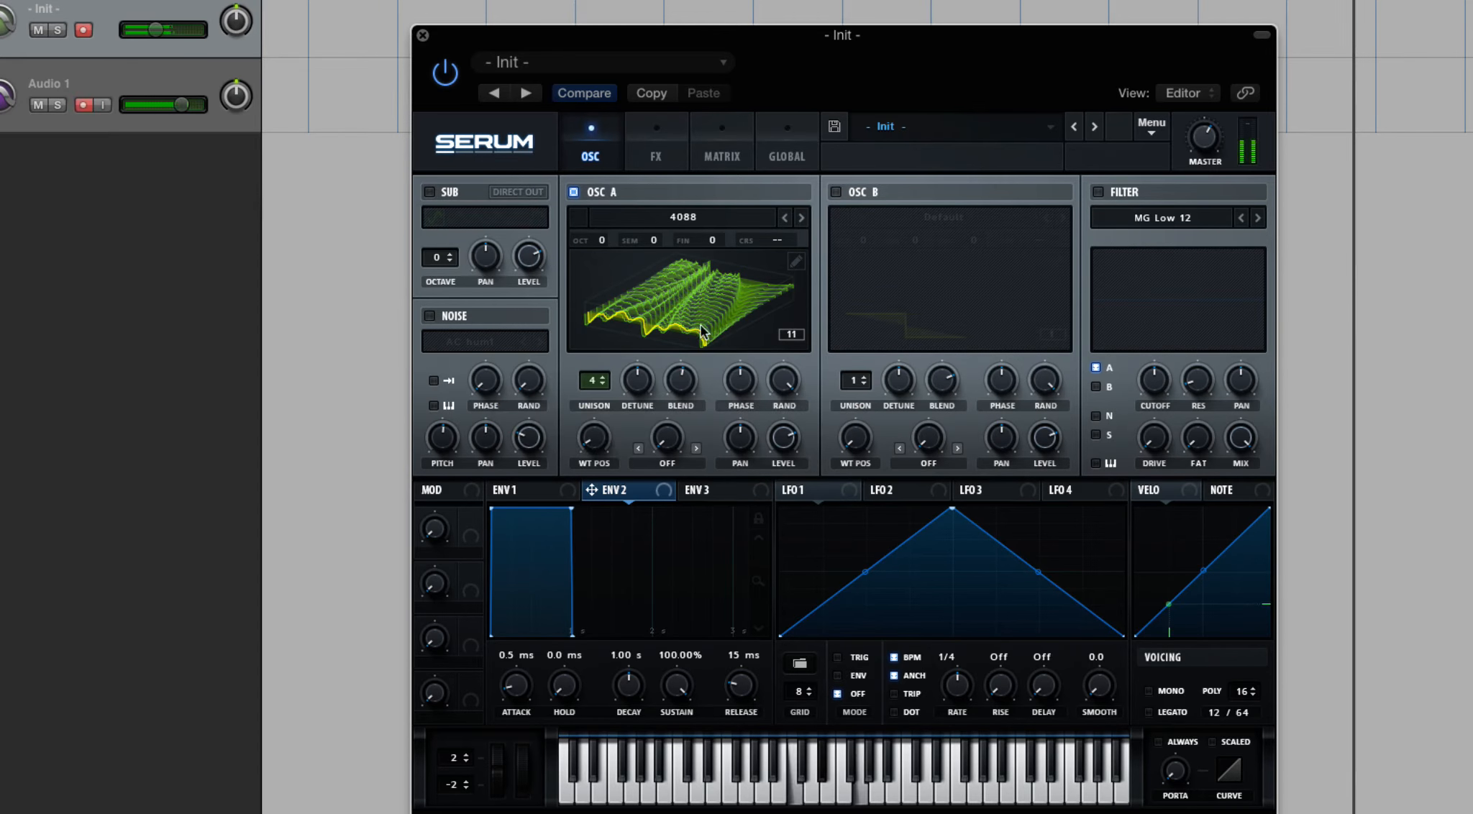
click(787, 148)
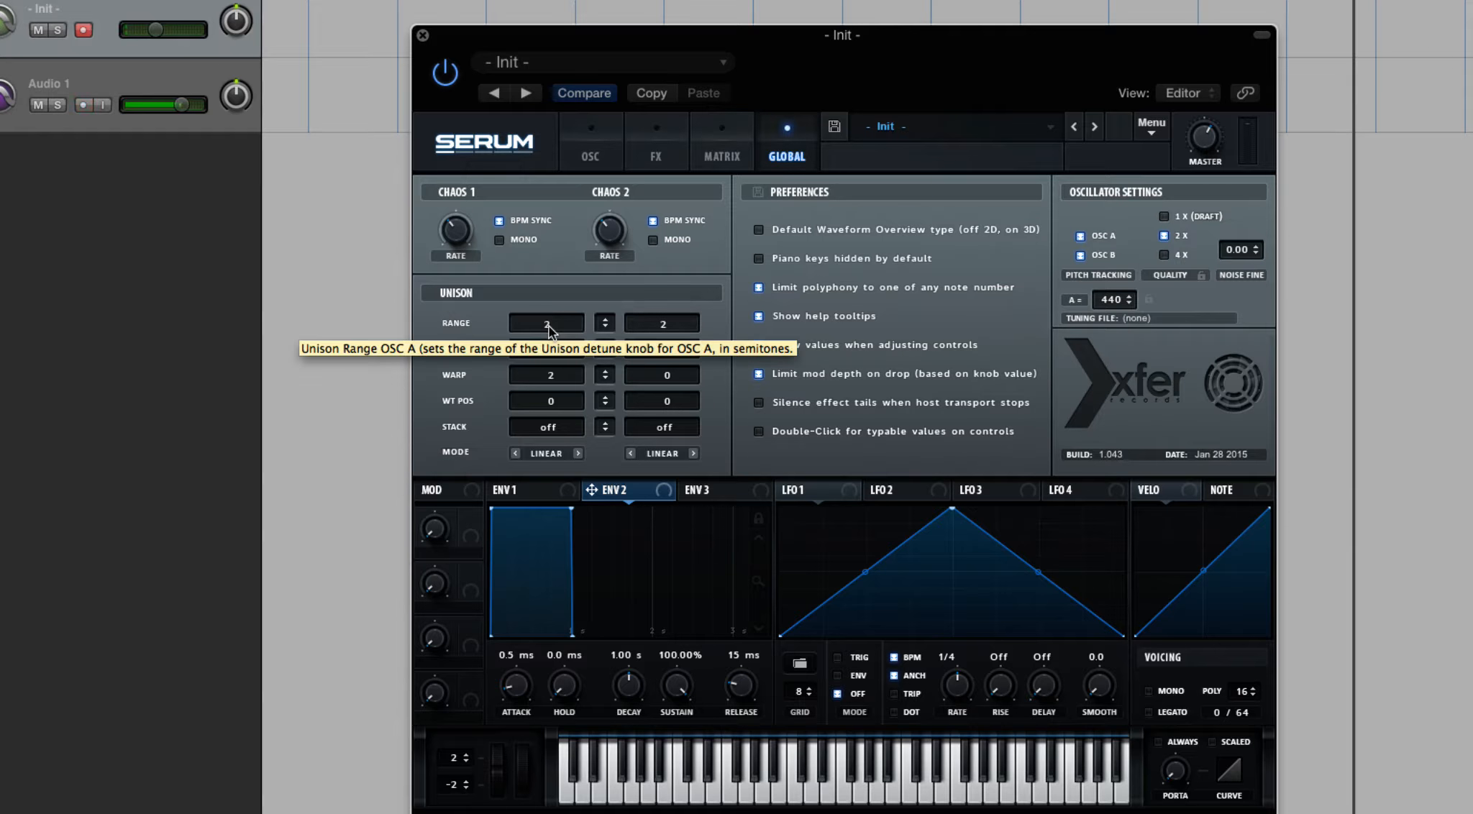
drag(549, 326, 549, 320)
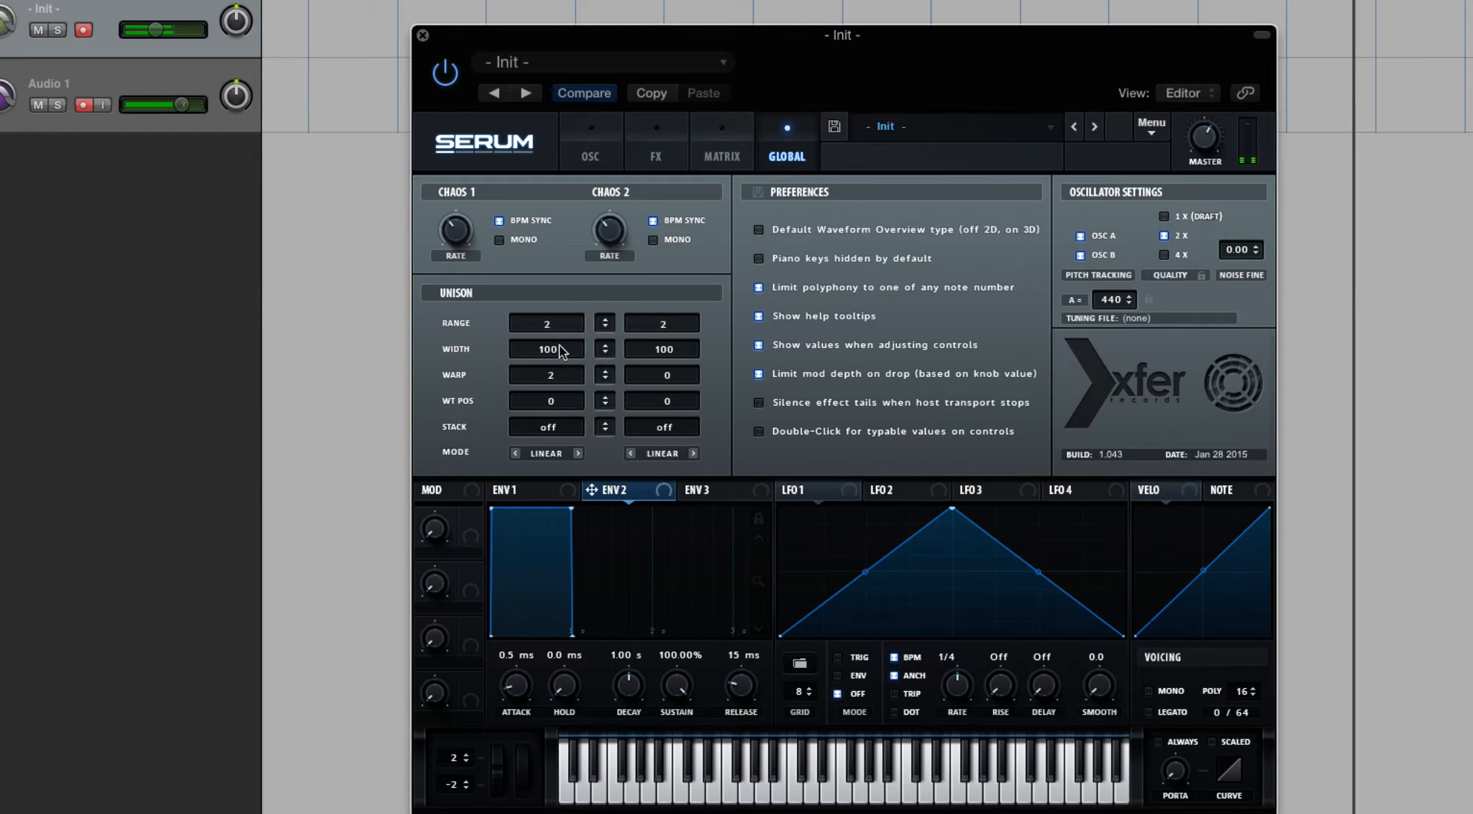
Step: Raise oscillator A's unison blend to about 78 and increase its unison detune slightly
click(591, 156)
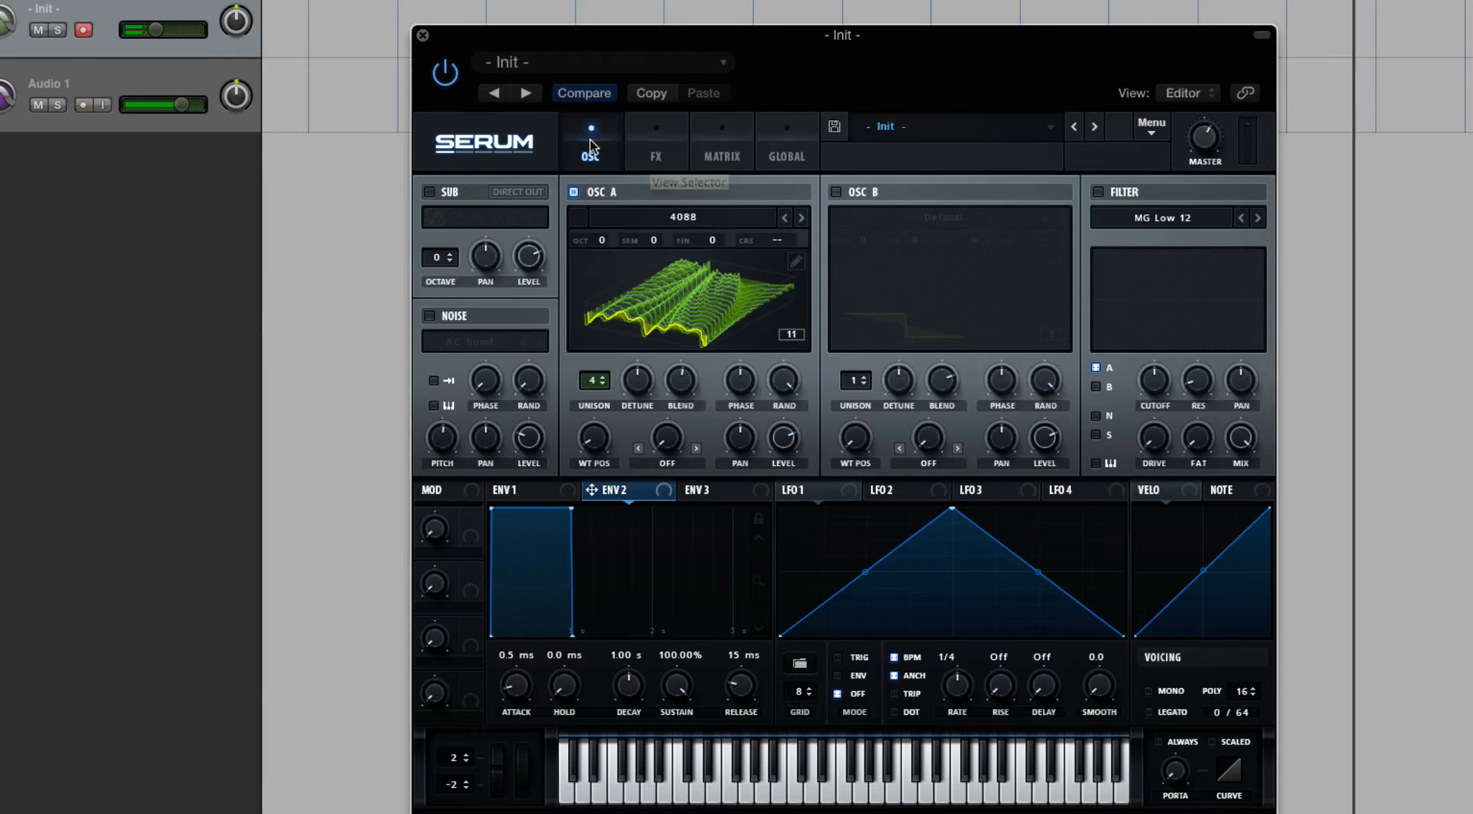
mouse_move(676, 389)
mouse_down()
mouse_move(678, 286)
mouse_move(678, 388)
mouse_up()
drag(677, 468, 677, 426)
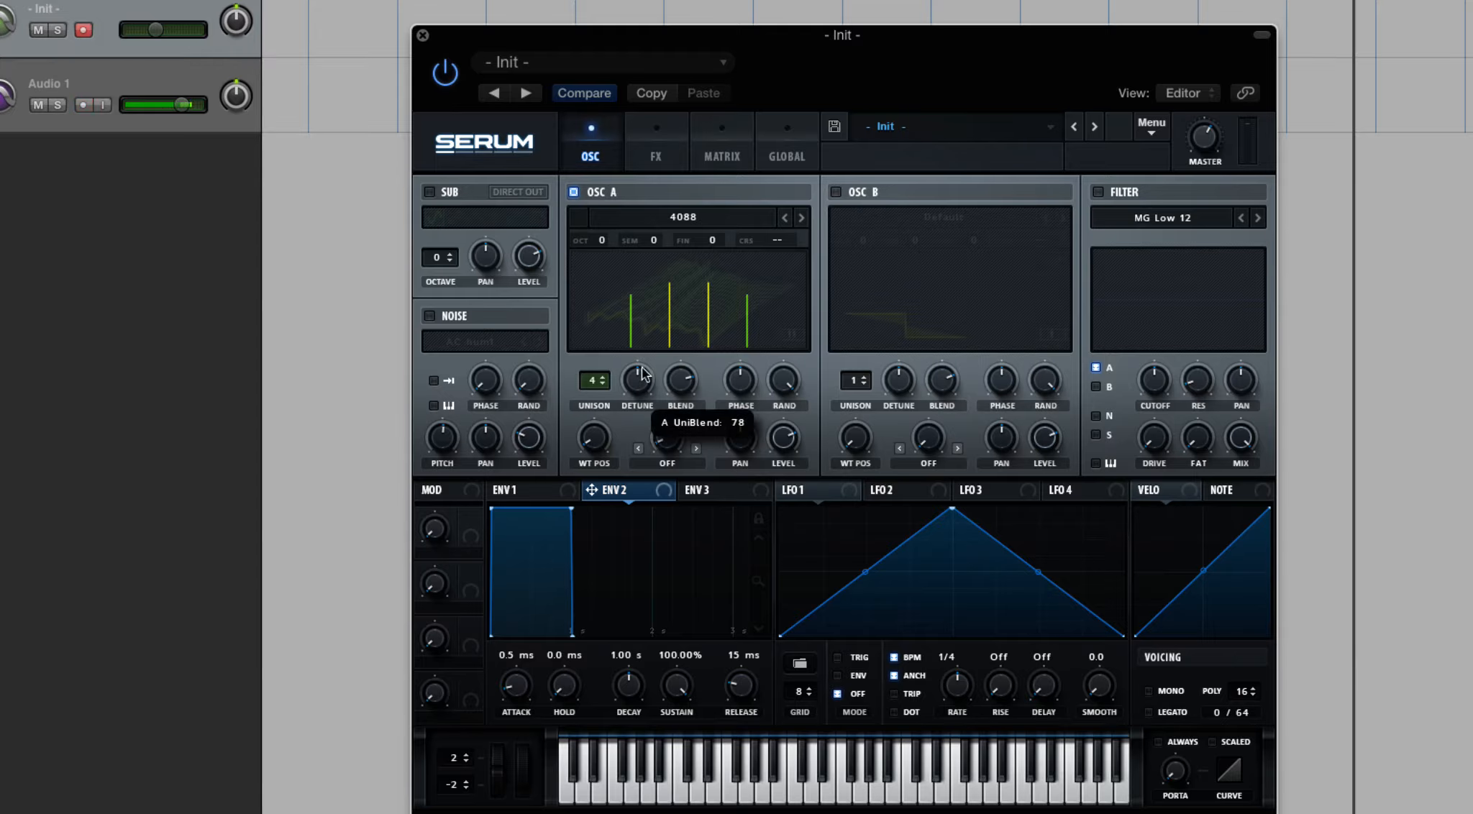
drag(643, 367, 643, 361)
click(685, 384)
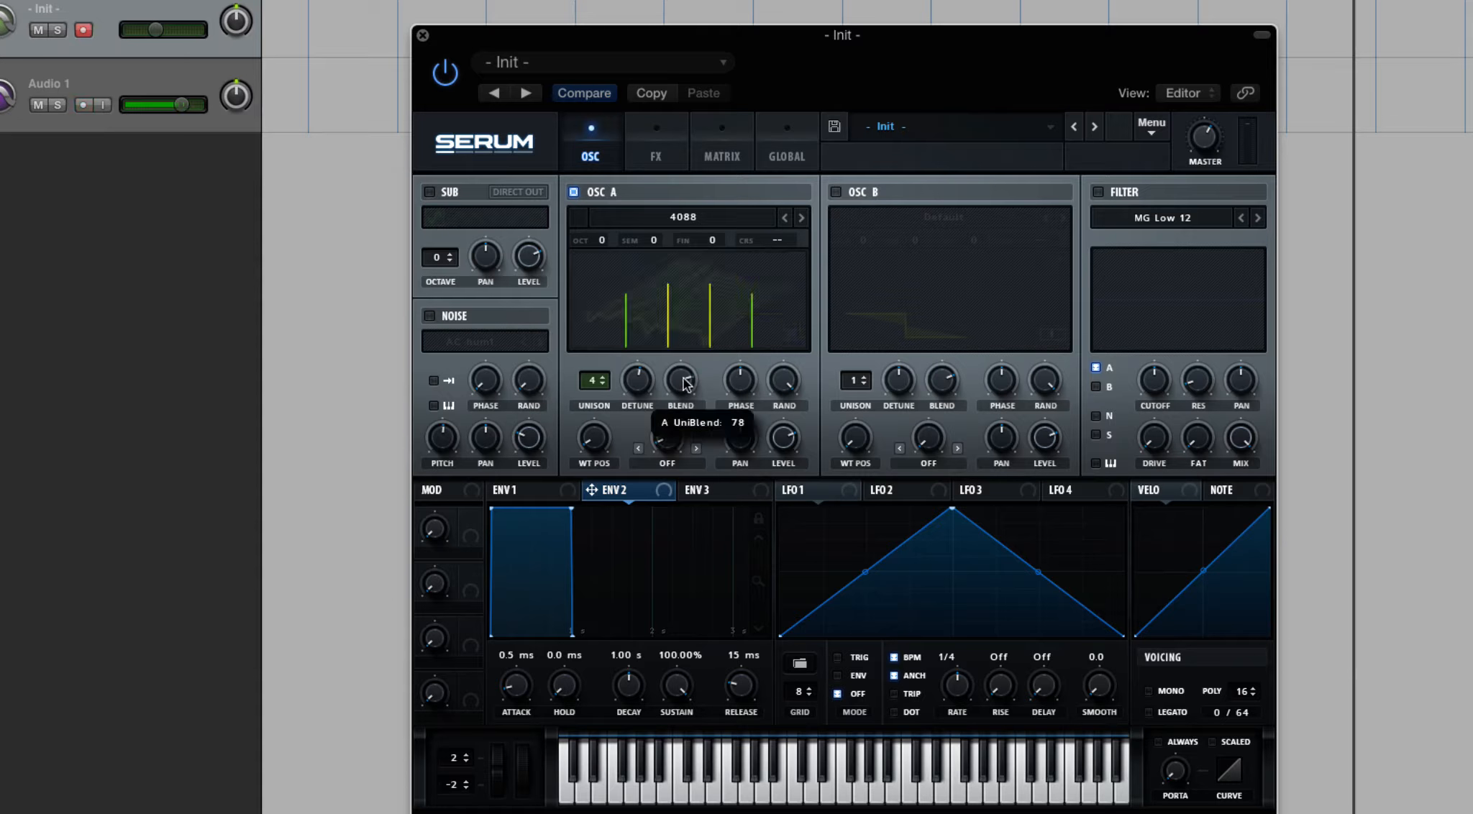
scroll(683, 384, up, 3)
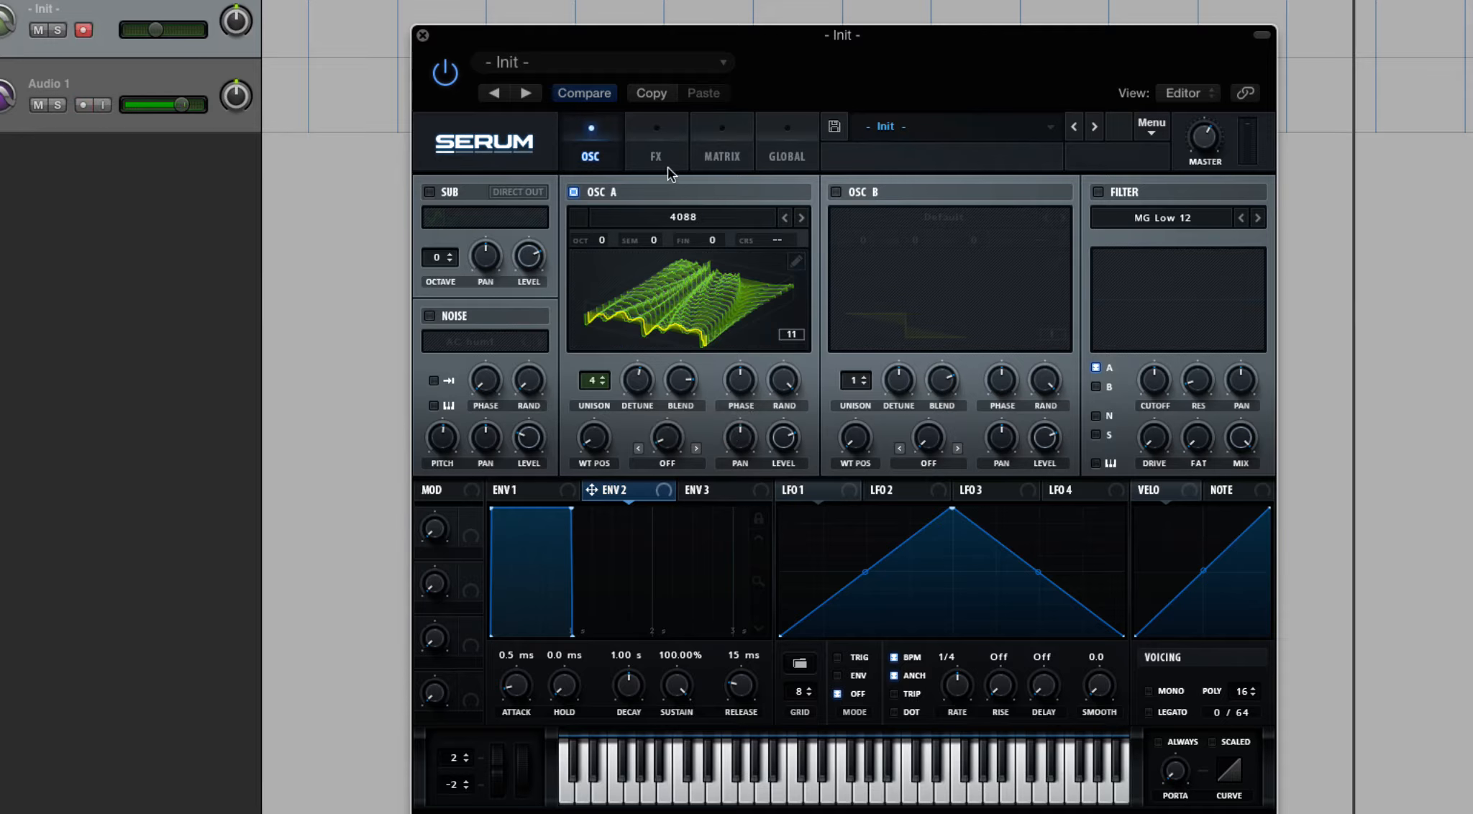
Step: Reduce oscillator A's global unison width to 0 and readjust its unison blend
click(787, 148)
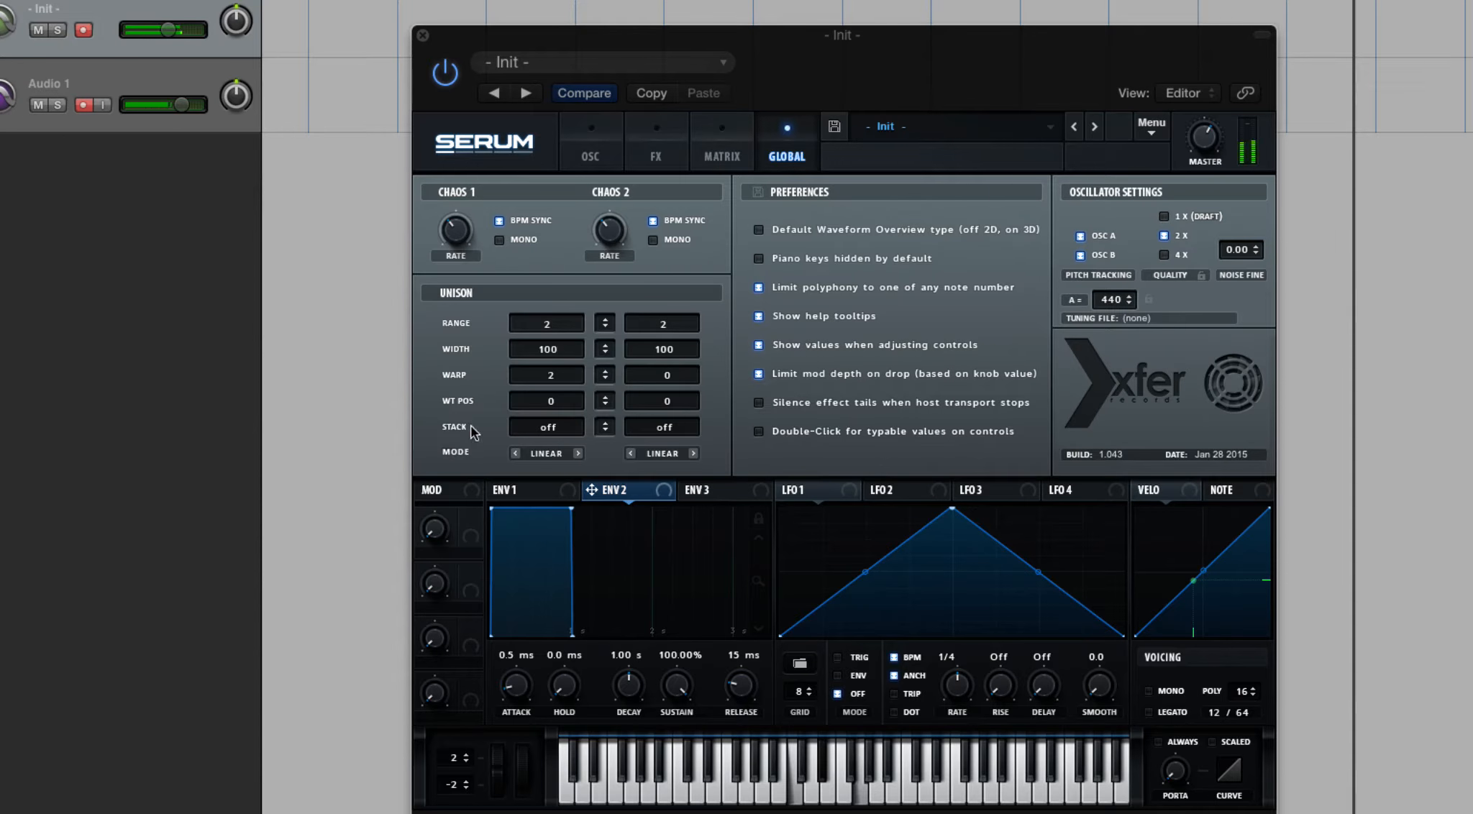
drag(548, 349, 563, 732)
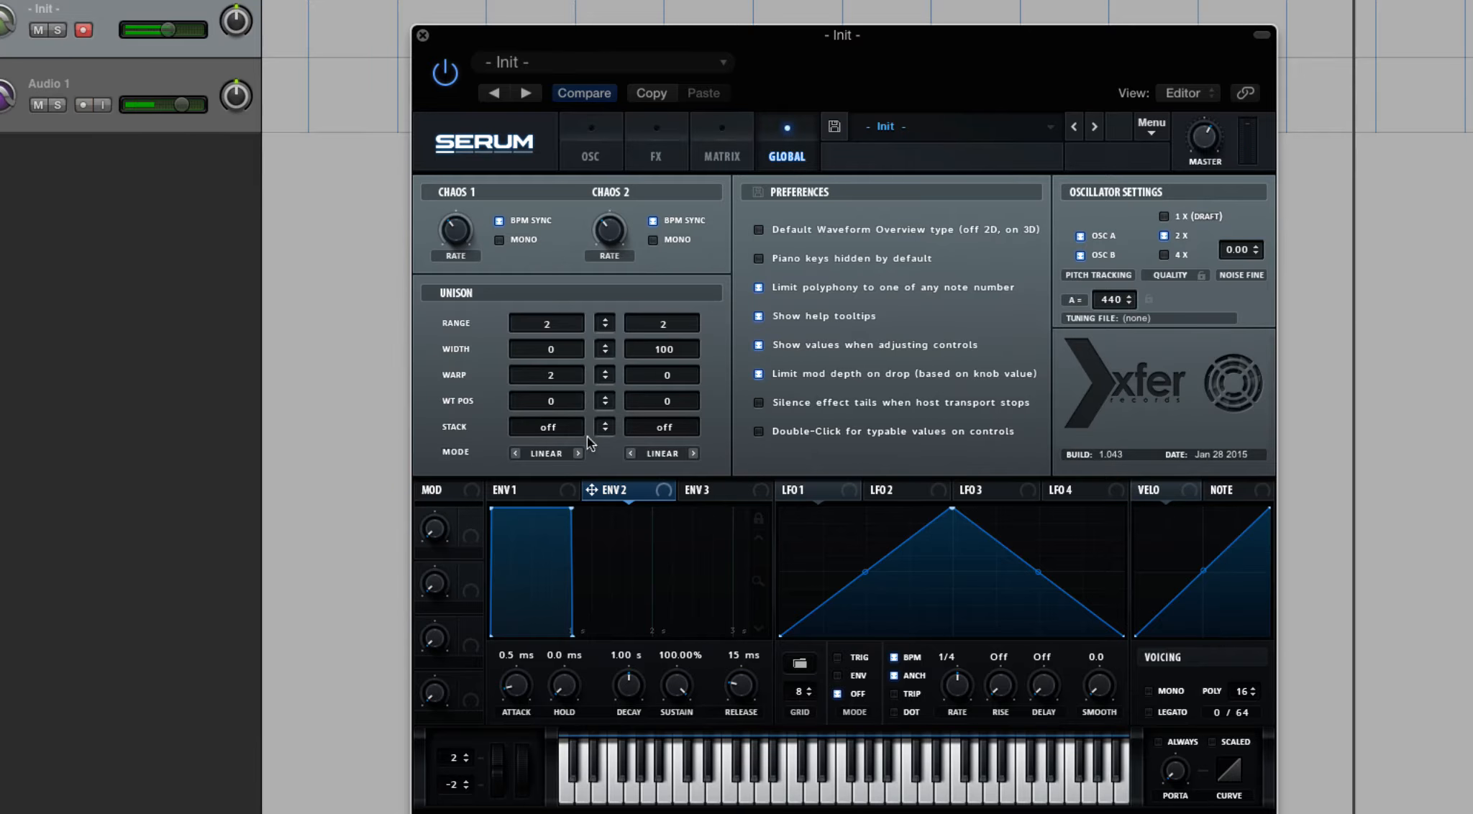
click(593, 137)
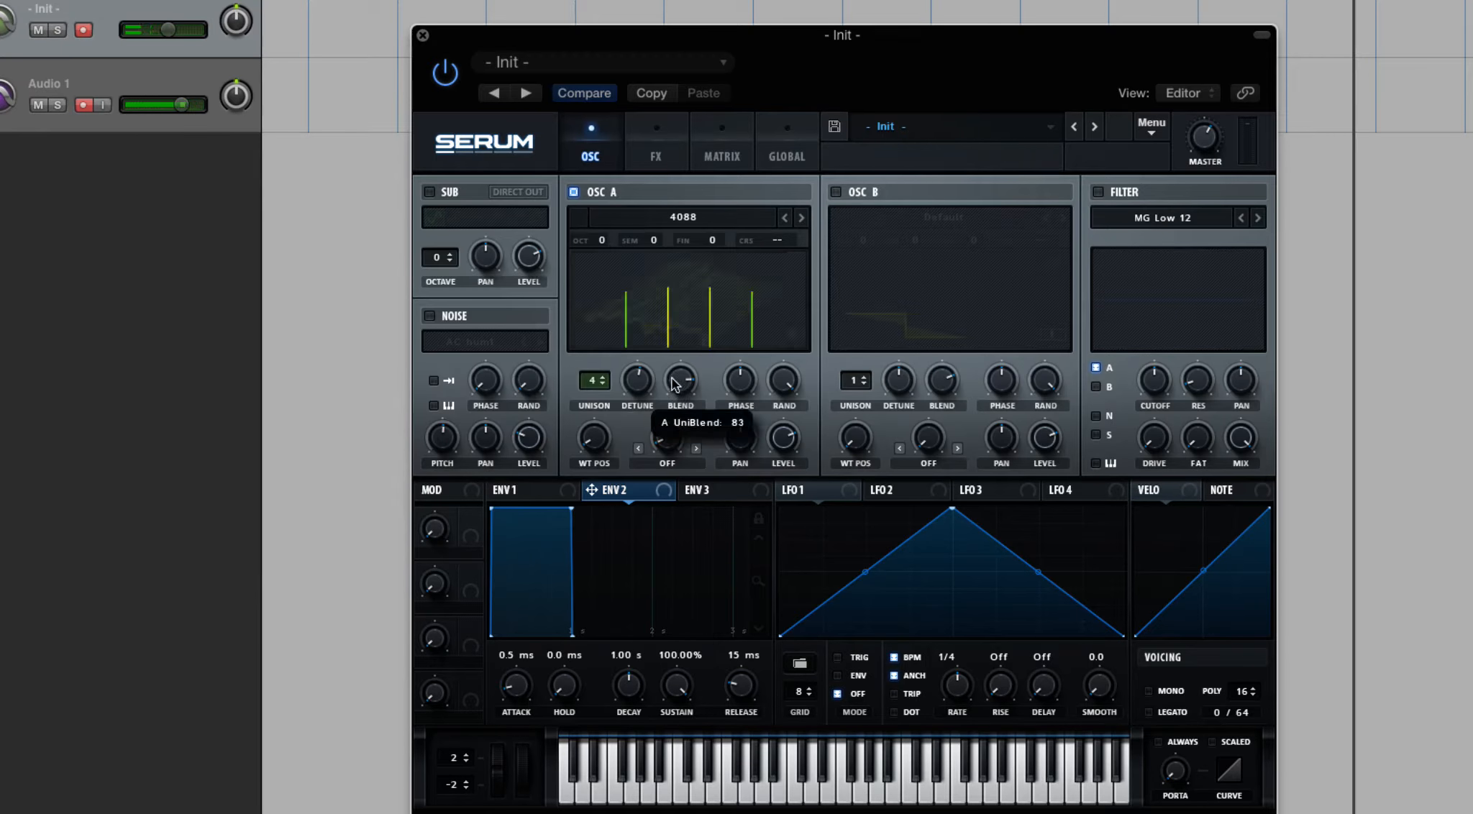
mouse_move(675, 384)
mouse_move(674, 383)
mouse_down()
mouse_move(684, 485)
mouse_move(687, 324)
mouse_move(684, 381)
mouse_up()
Step: Sweep oscillator A's global unison width and restore it to 100, keeping the unison range at 2
click(777, 157)
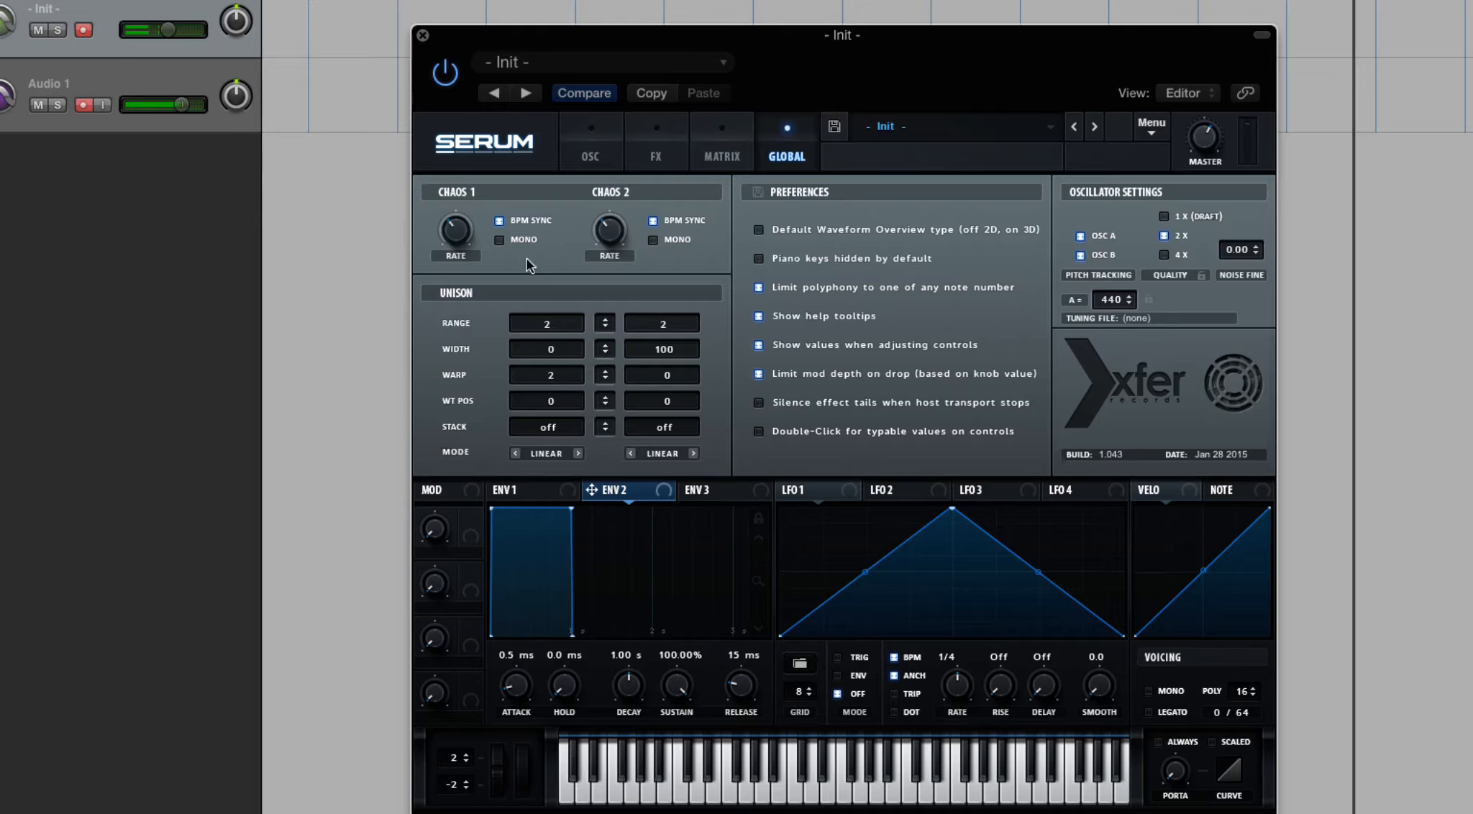
drag(545, 359, 570, 205)
drag(548, 324, 549, 345)
drag(552, 350, 562, 489)
drag(553, 350, 561, 326)
mouse_move(545, 362)
mouse_down()
mouse_move(557, 322)
mouse_move(540, 361)
mouse_up()
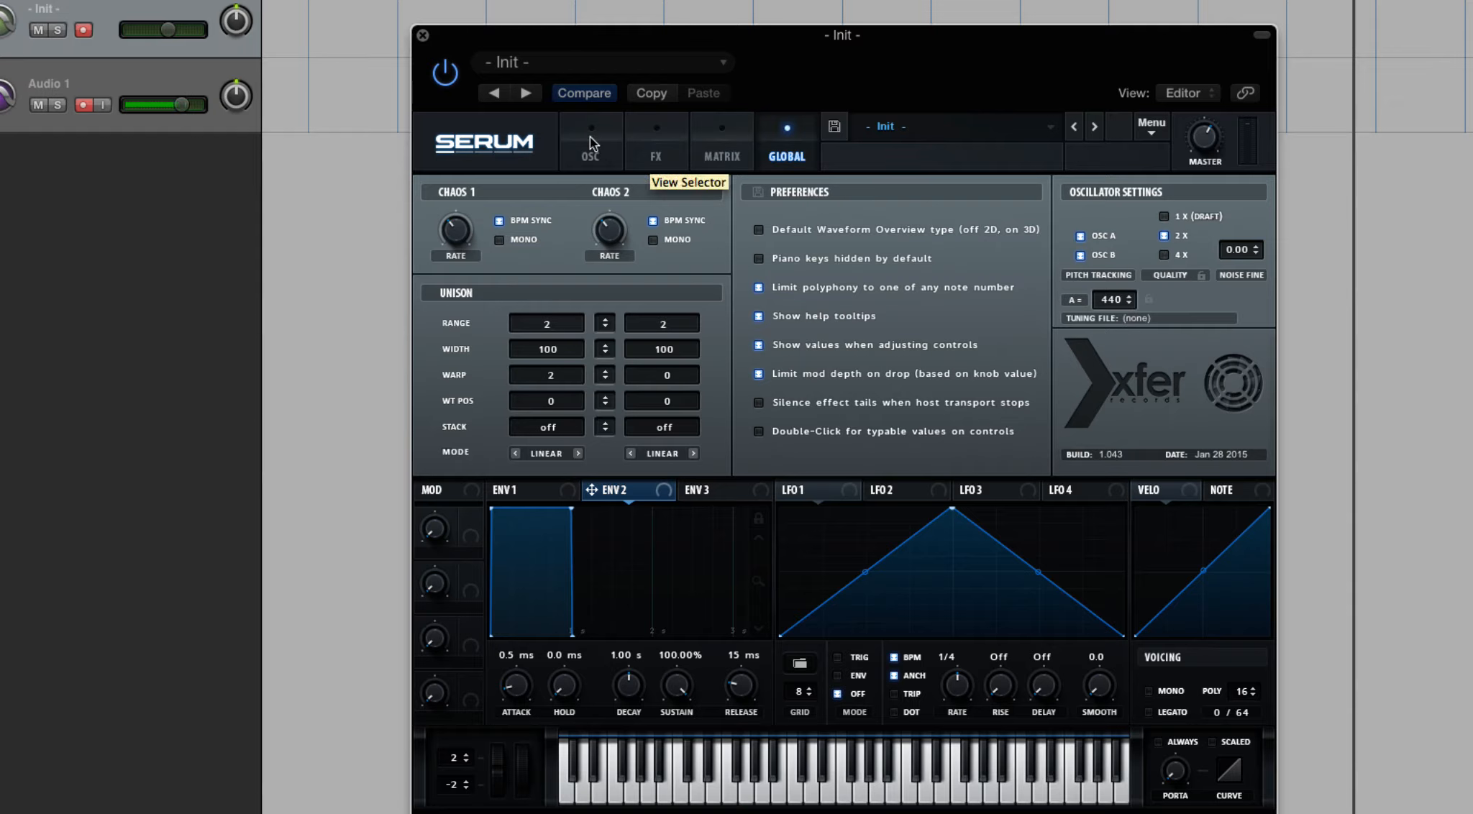
Step: Set oscillator A's global unison warp to 4 and return to the oscillator view
drag(570, 370, 563, 373)
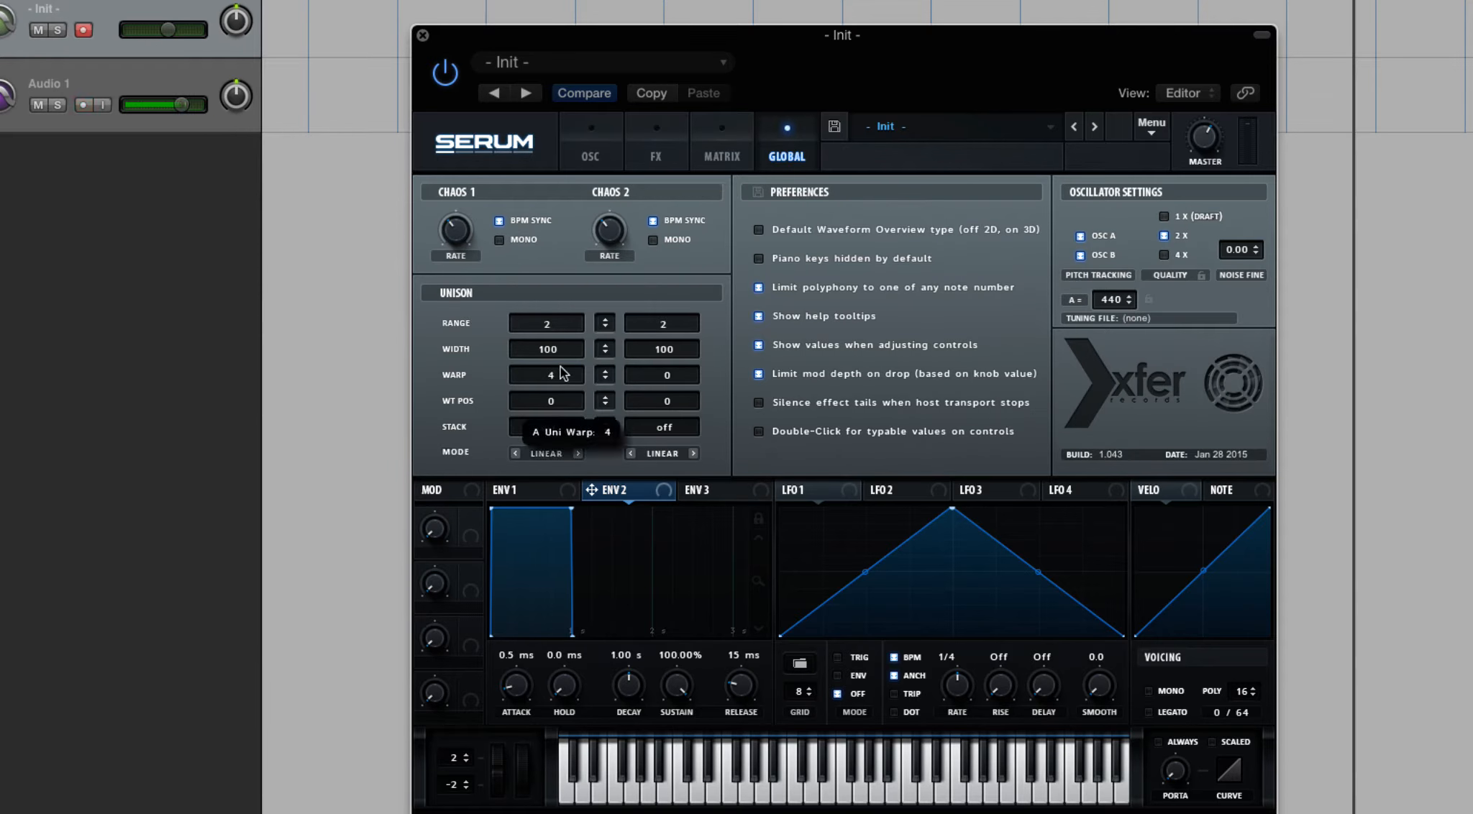
click(590, 148)
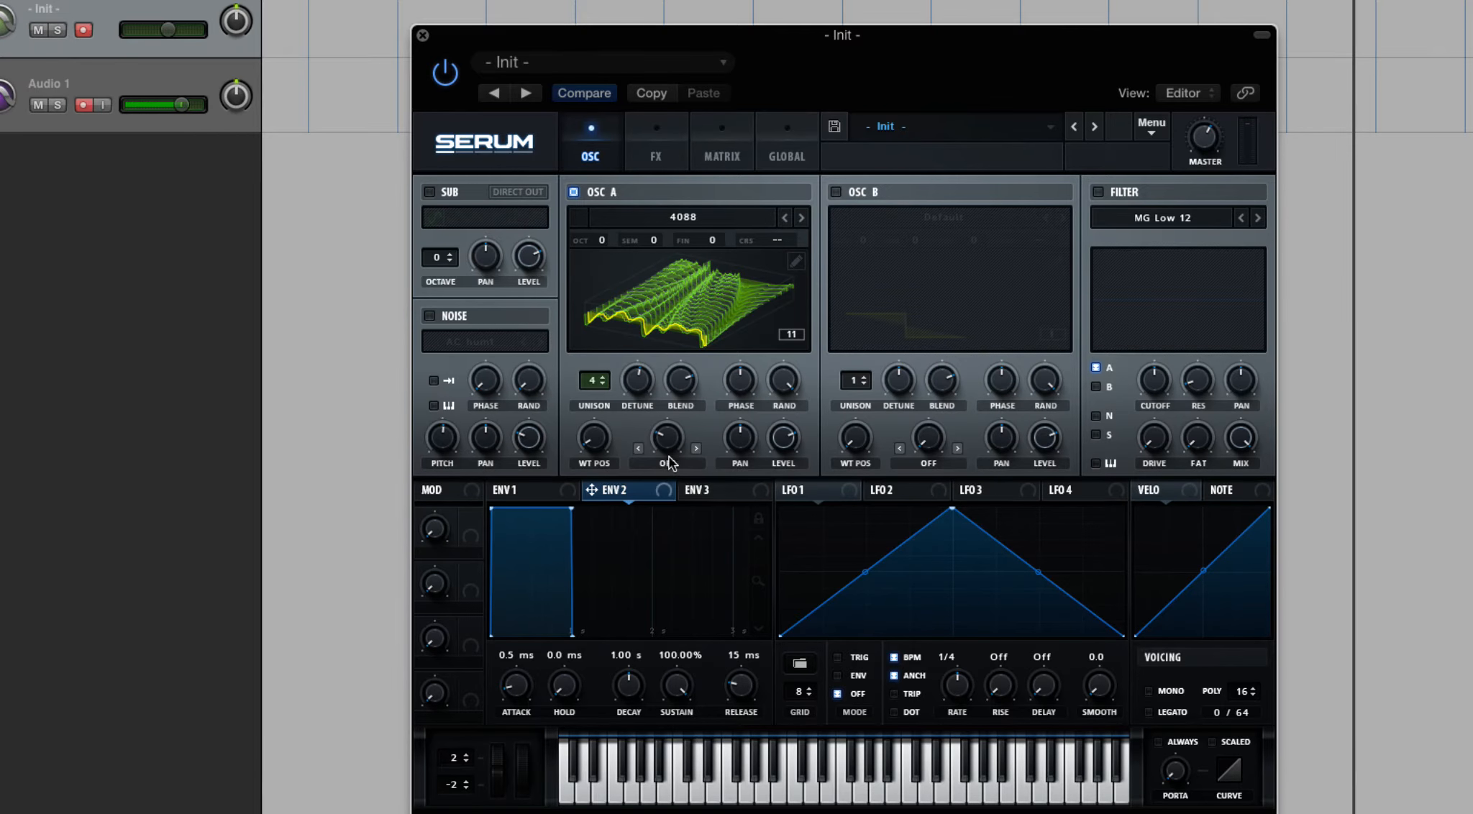
Step: Set oscillator A's warp mode to Sync 1/2 Win. and adjust its warp amount
click(667, 461)
click(701, 521)
mouse_move(664, 432)
mouse_down()
mouse_move(662, 472)
mouse_move(663, 366)
mouse_move(666, 443)
mouse_up()
Step: Sweep oscillator A's global unison warp through positive values and down to -100
click(788, 152)
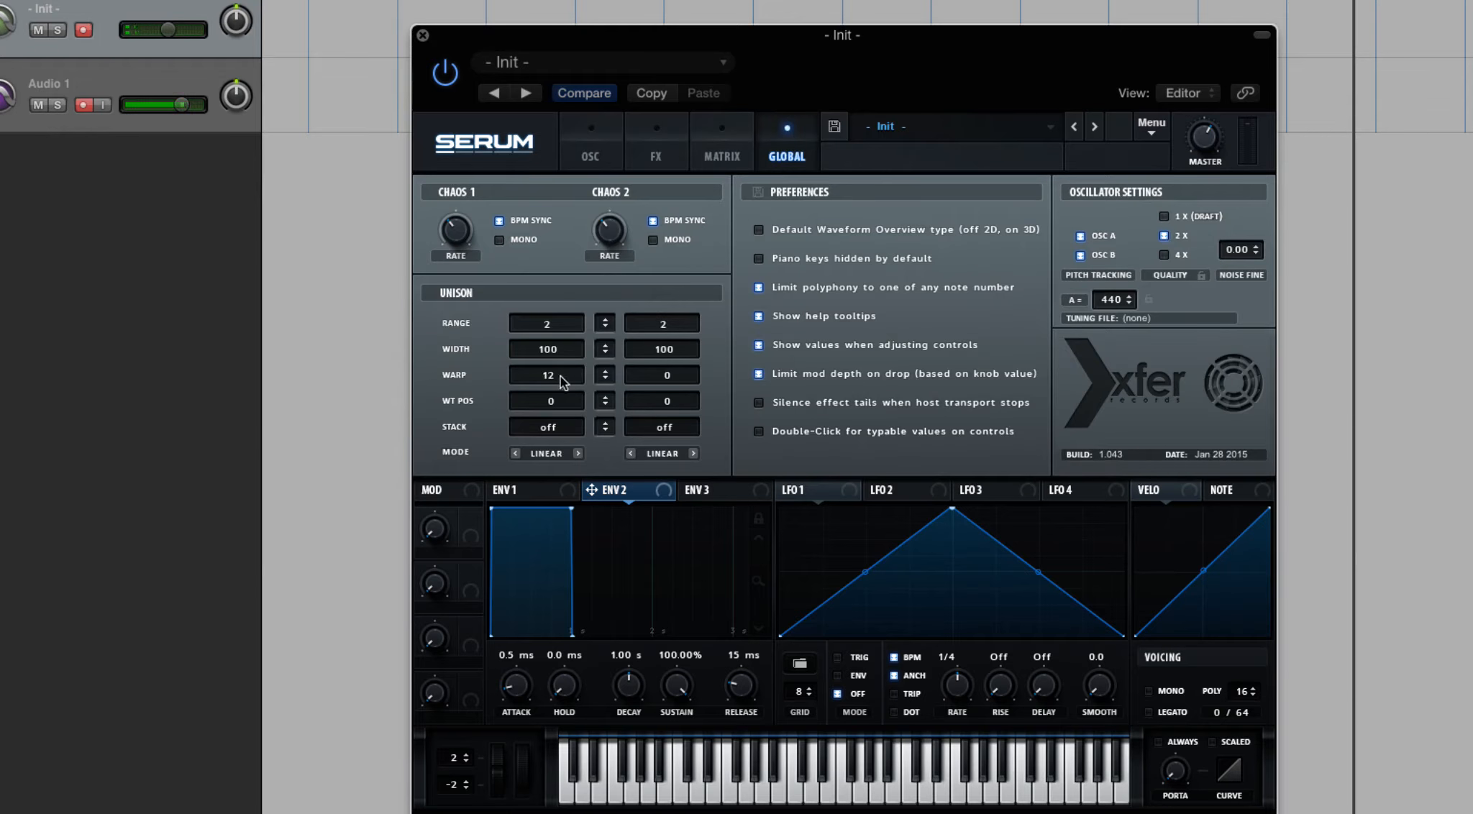
scroll(560, 376, up, 2)
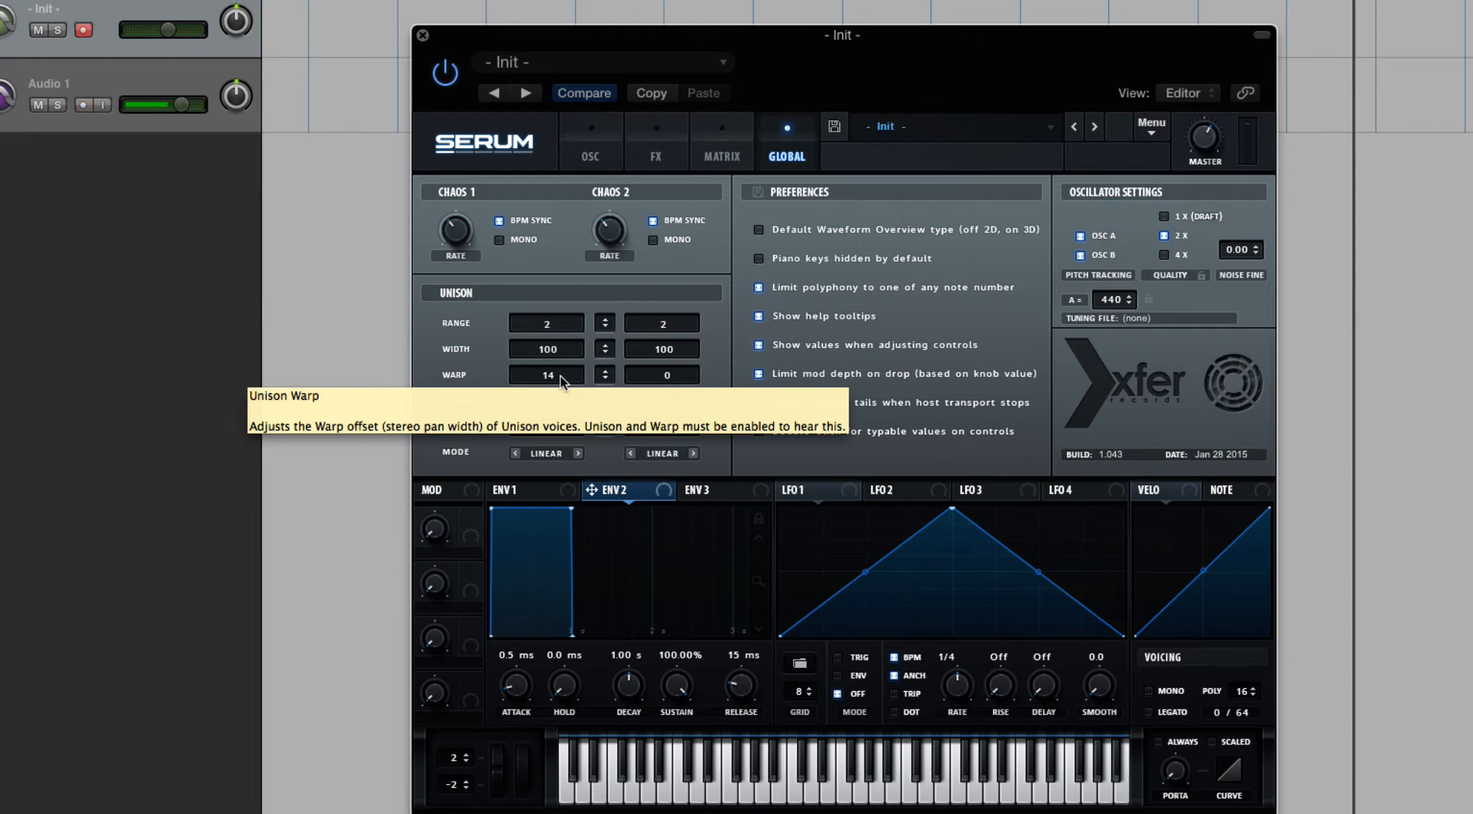
scroll(560, 380, down, 5)
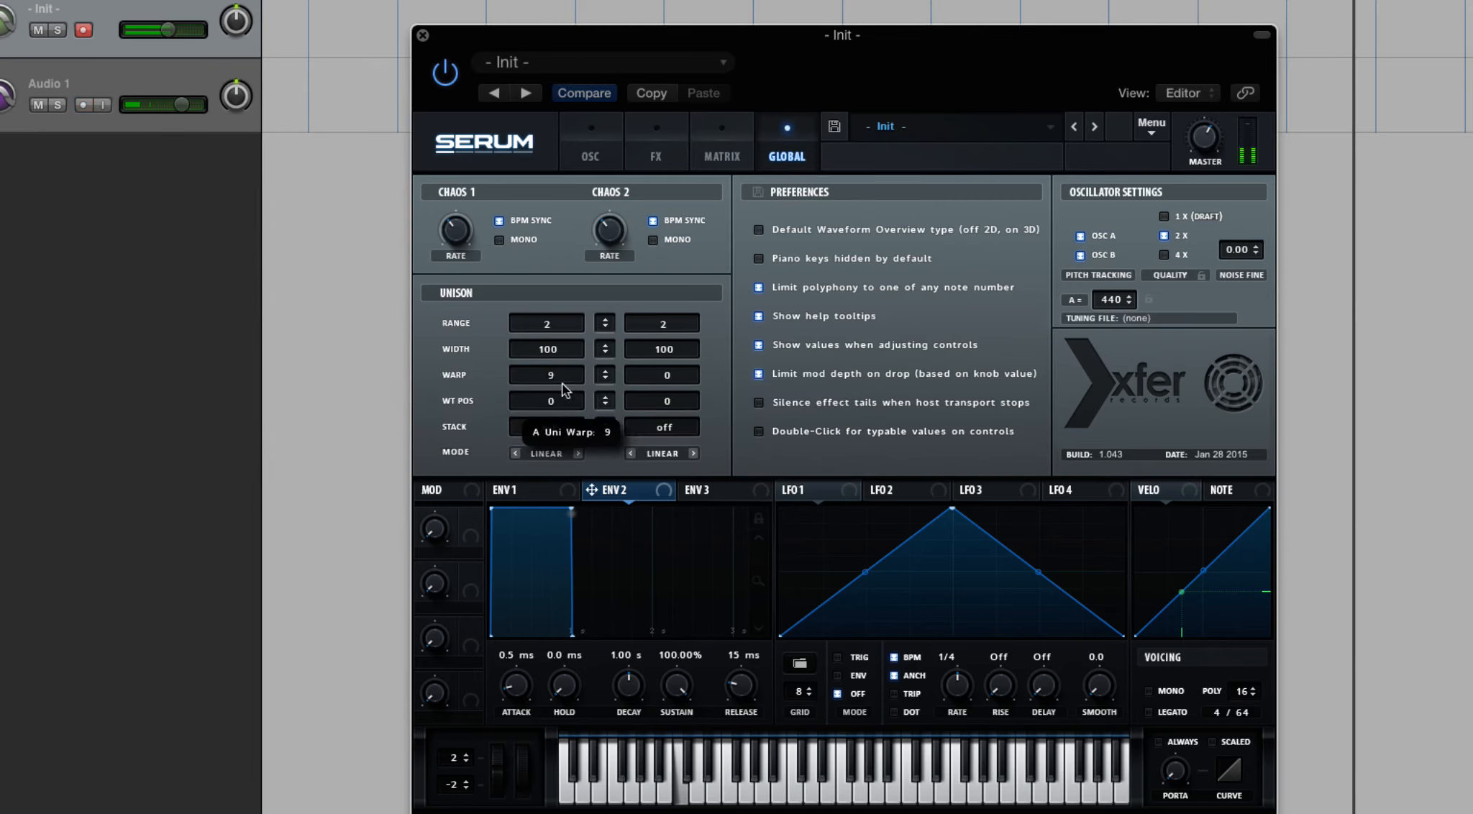
drag(562, 384, 562, 308)
drag(565, 371, 565, 427)
drag(569, 483, 562, 611)
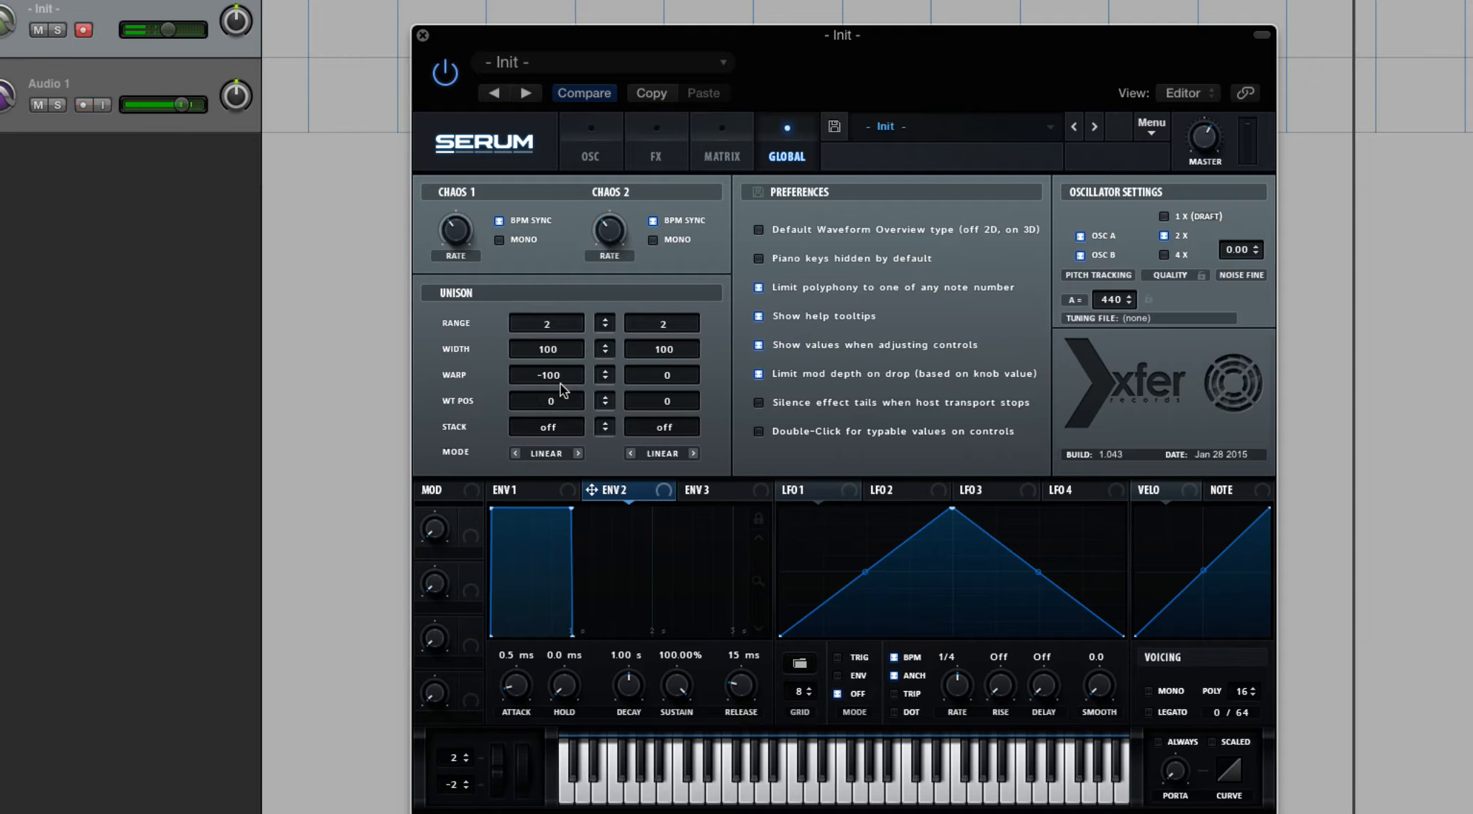
Step: Raise oscillator A's global unison warp from its minimum to 85 and bring it back to 0
drag(560, 387, 557, 278)
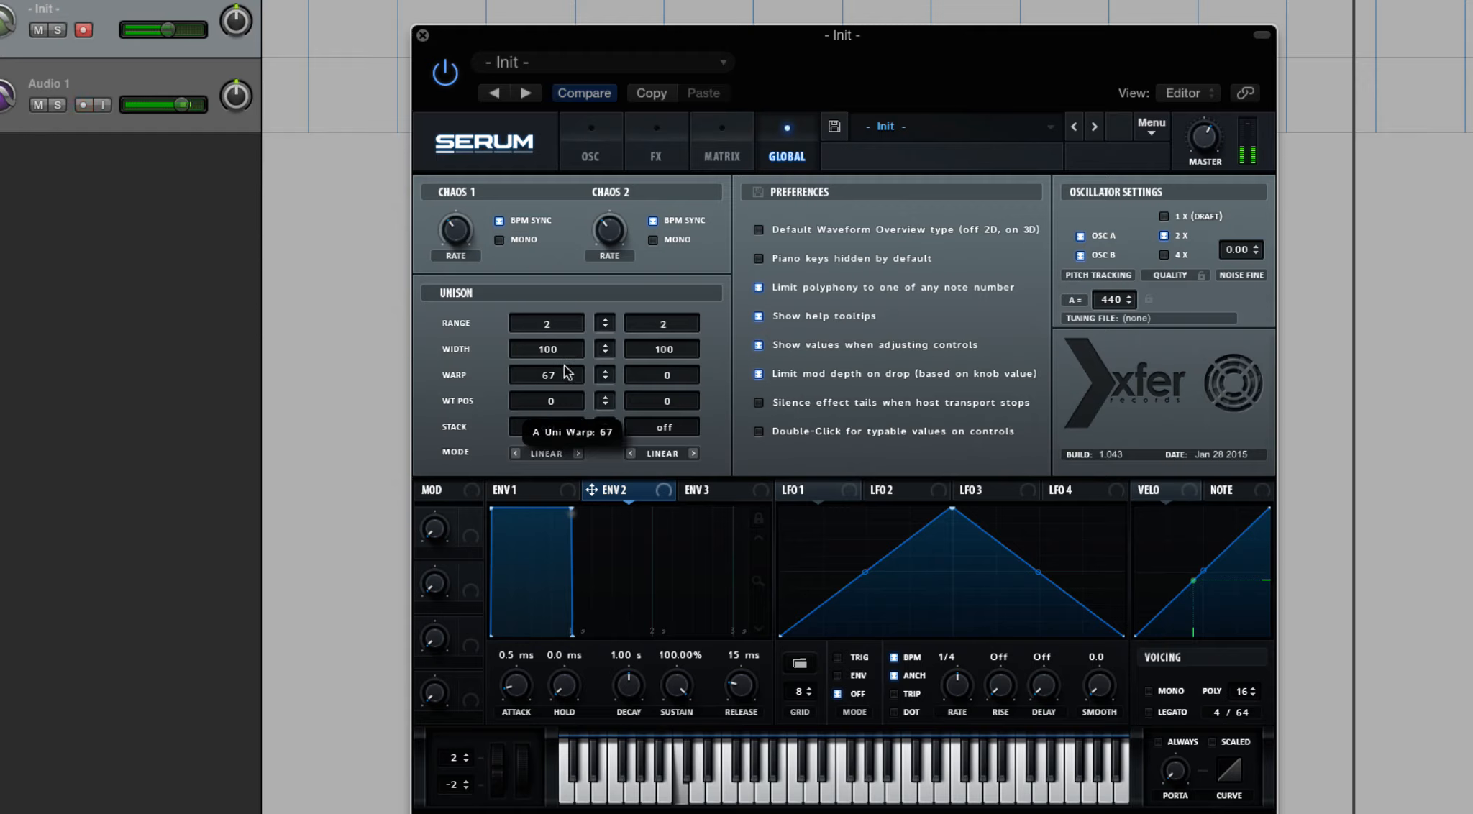
drag(564, 366, 562, 343)
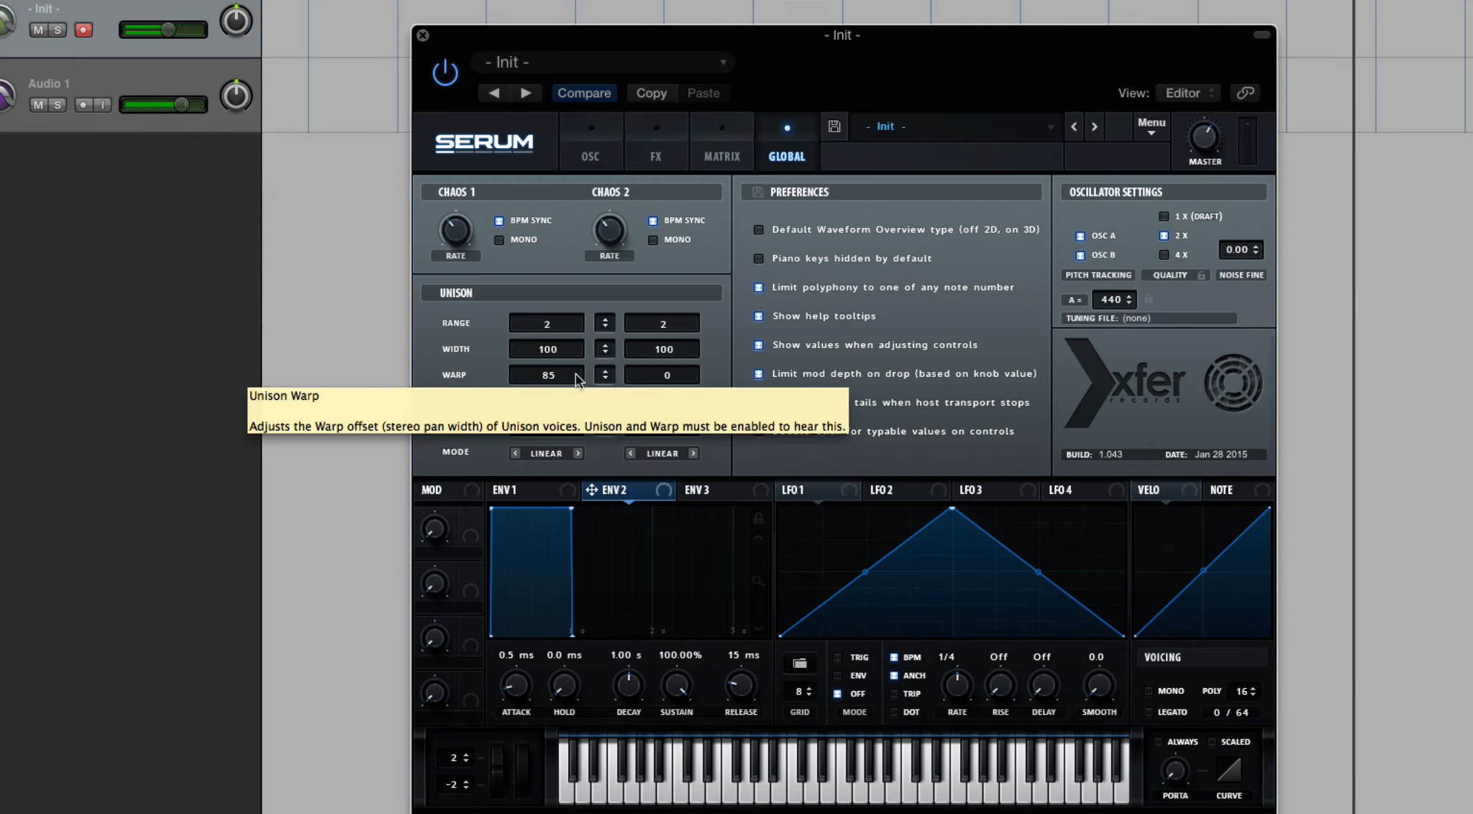
drag(576, 374, 562, 474)
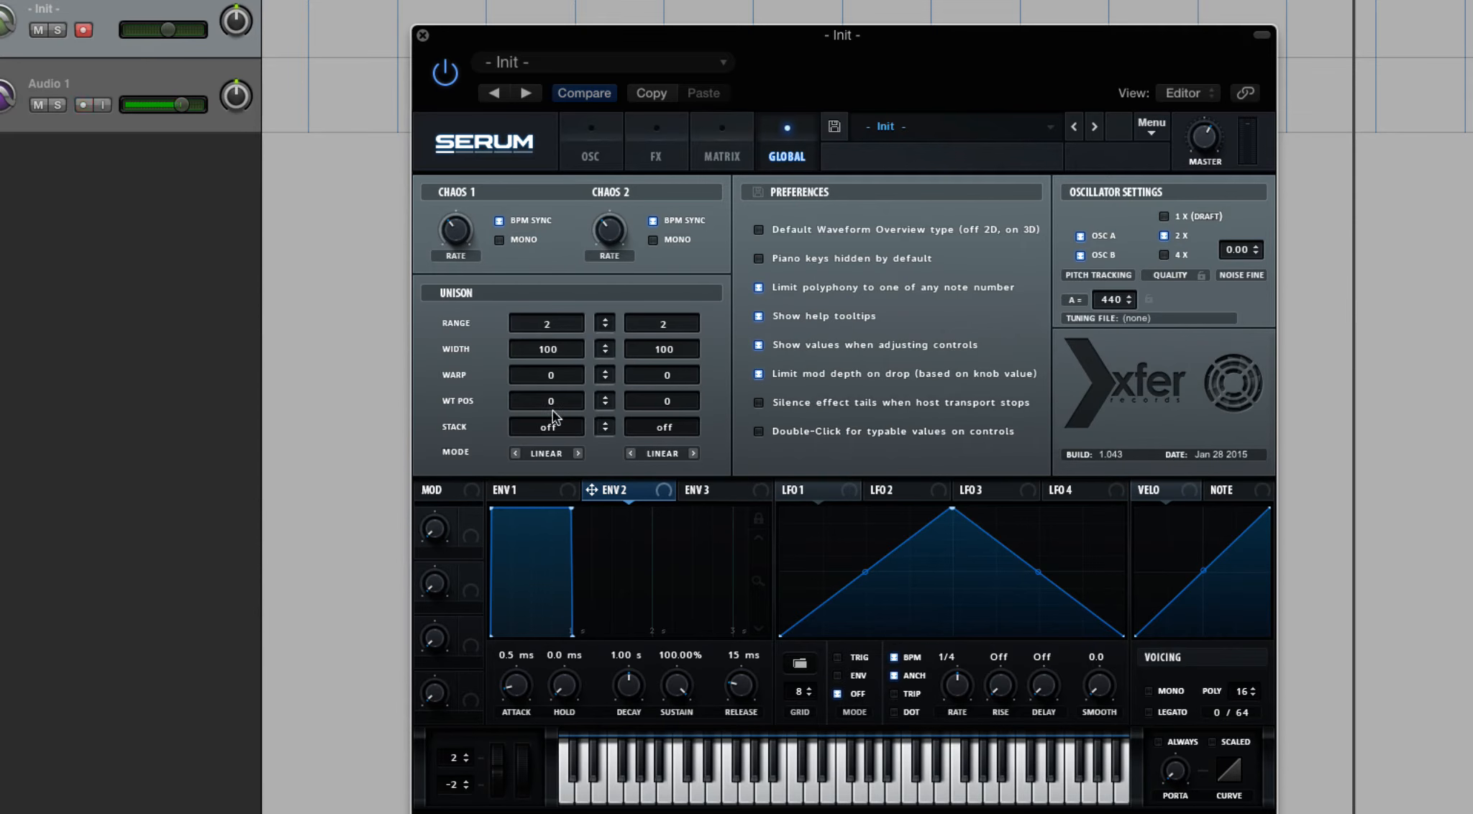
Step: Raise oscillator A's global unison wavetable position to 3 and check its unison voices in the oscillator view
drag(551, 381, 565, 379)
mouse_move(560, 375)
mouse_down()
mouse_move(545, 400)
mouse_move(563, 396)
mouse_up()
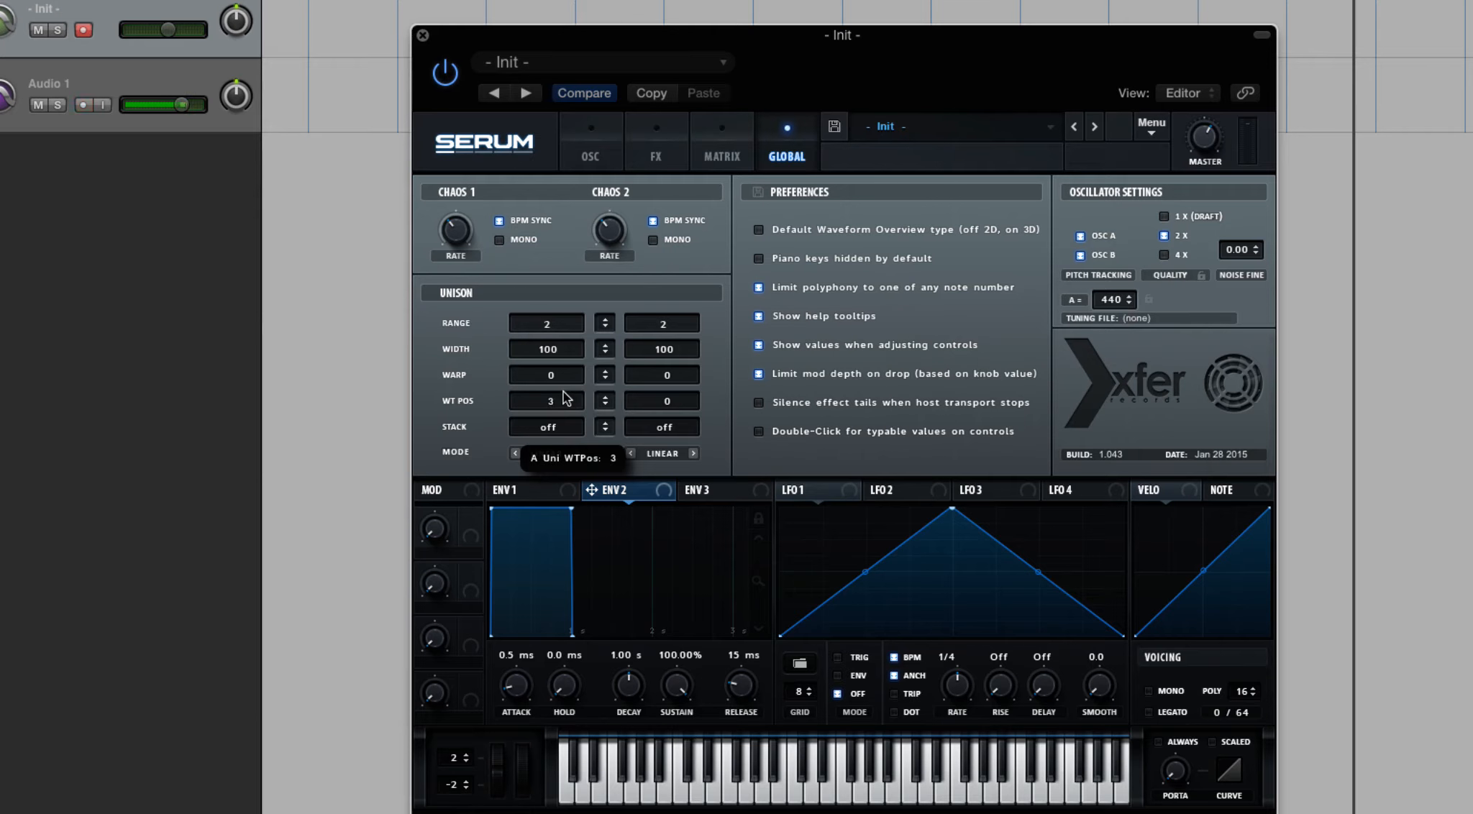
click(590, 147)
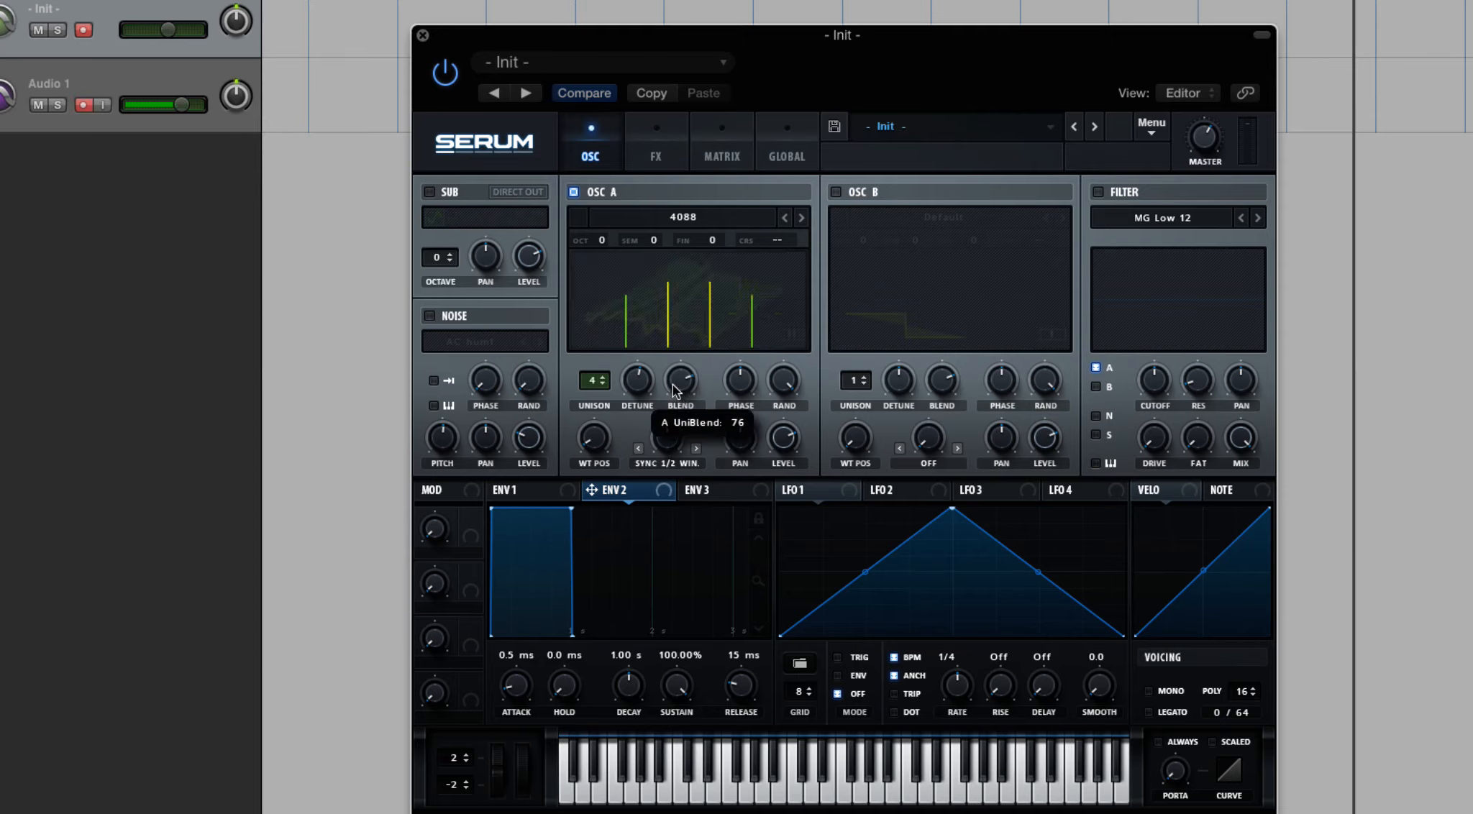
mouse_move(678, 379)
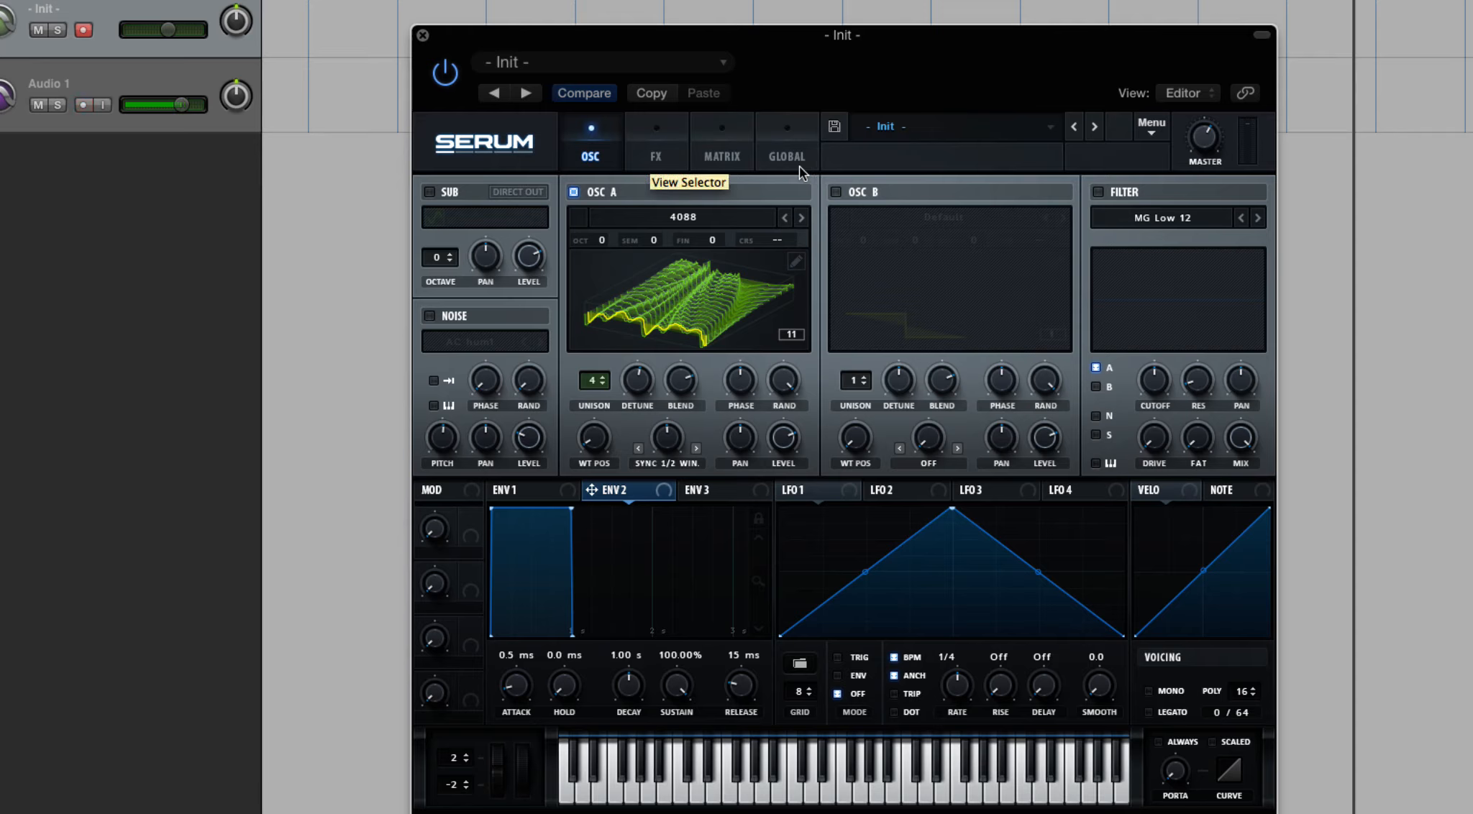
Step: Sweep oscillator A's global unison wavetable position upward and down to -100, and restore it to 0
click(784, 143)
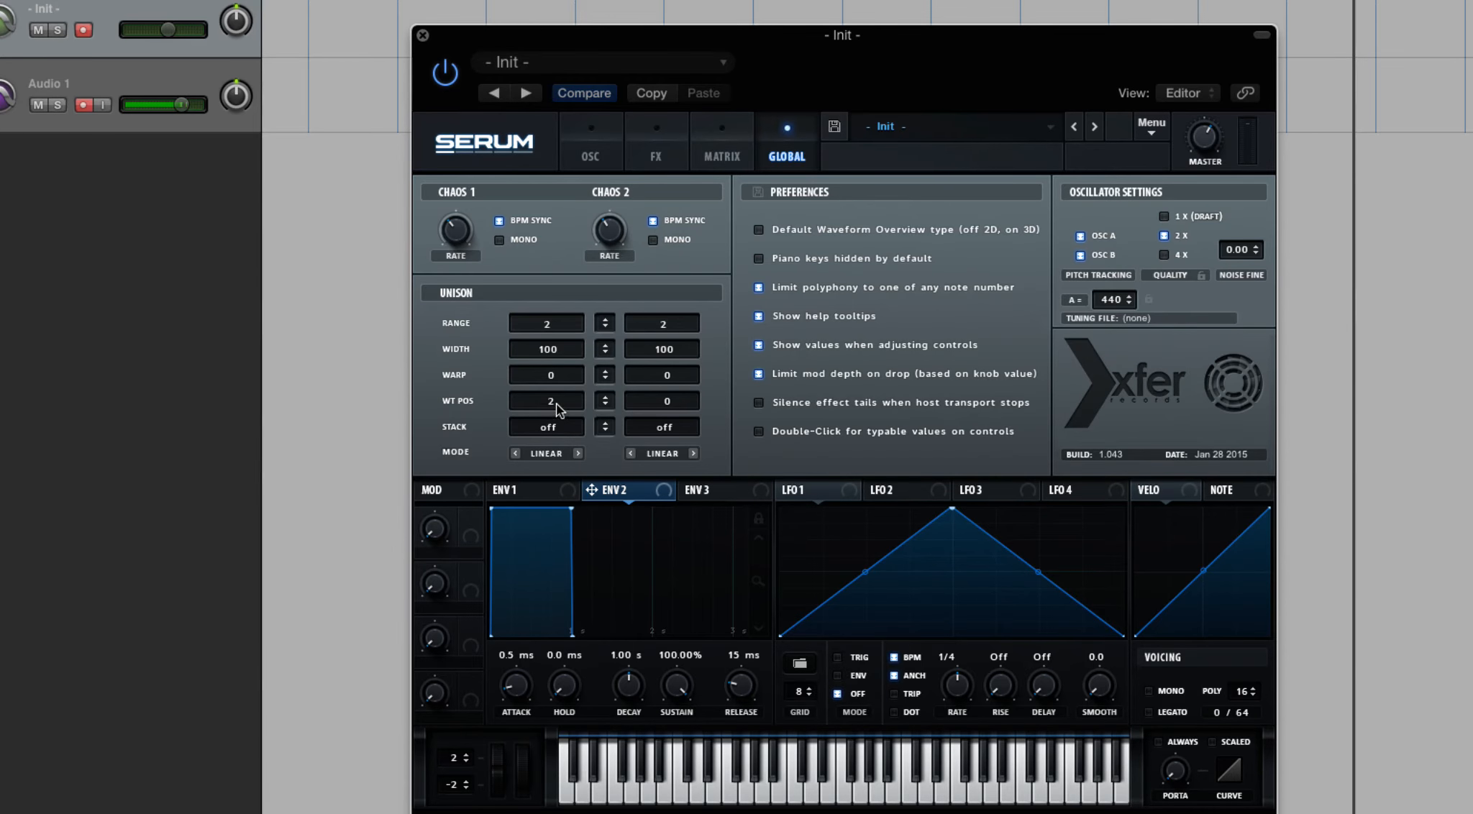
scroll(556, 404, down, 1)
drag(556, 404, 540, 471)
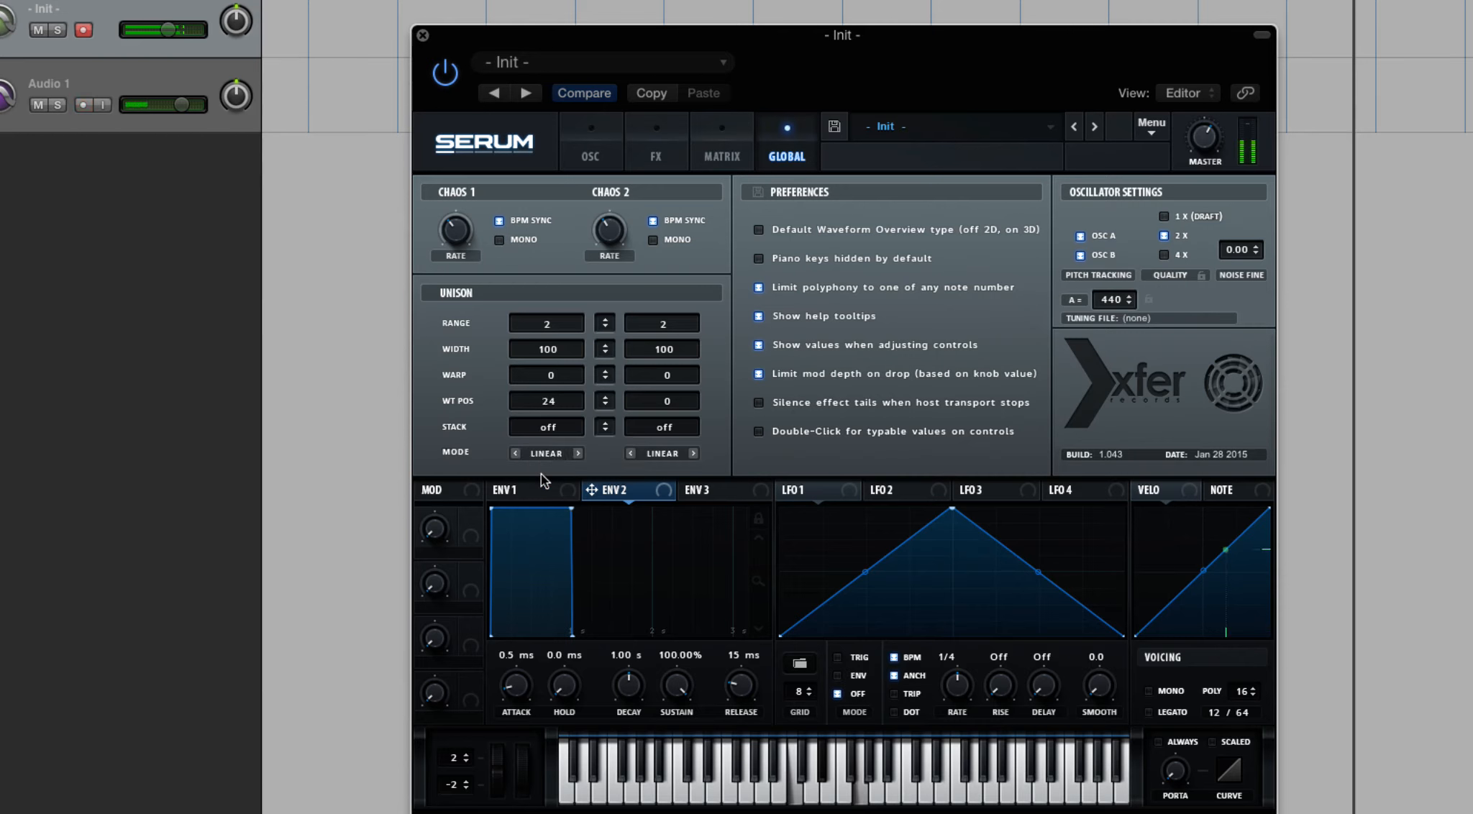
drag(572, 411, 561, 147)
drag(564, 403, 563, 809)
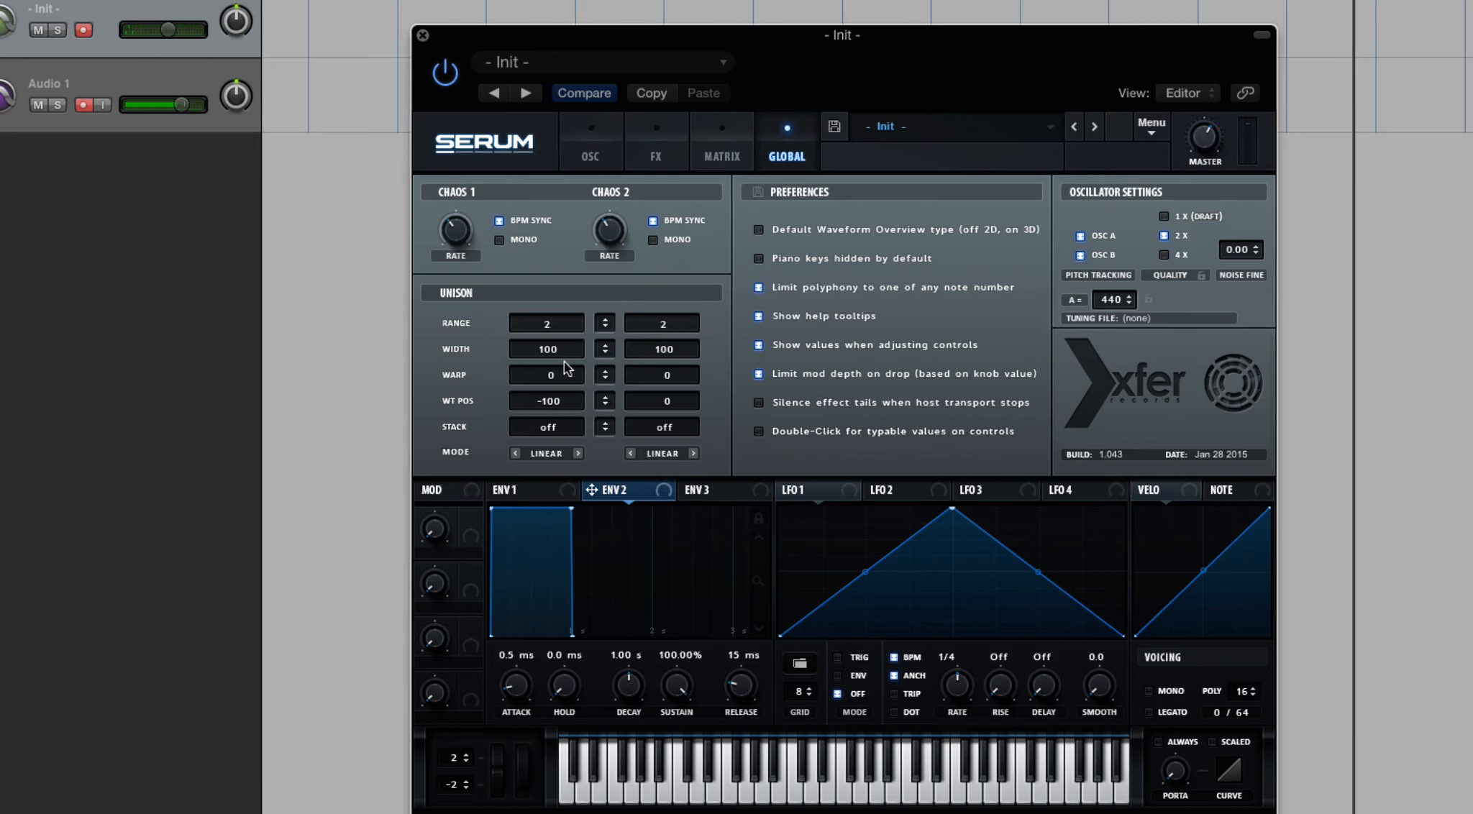
drag(566, 406, 565, 287)
Step: Check oscillator A's wavetable position and unison detune controls in the oscillator view
click(589, 133)
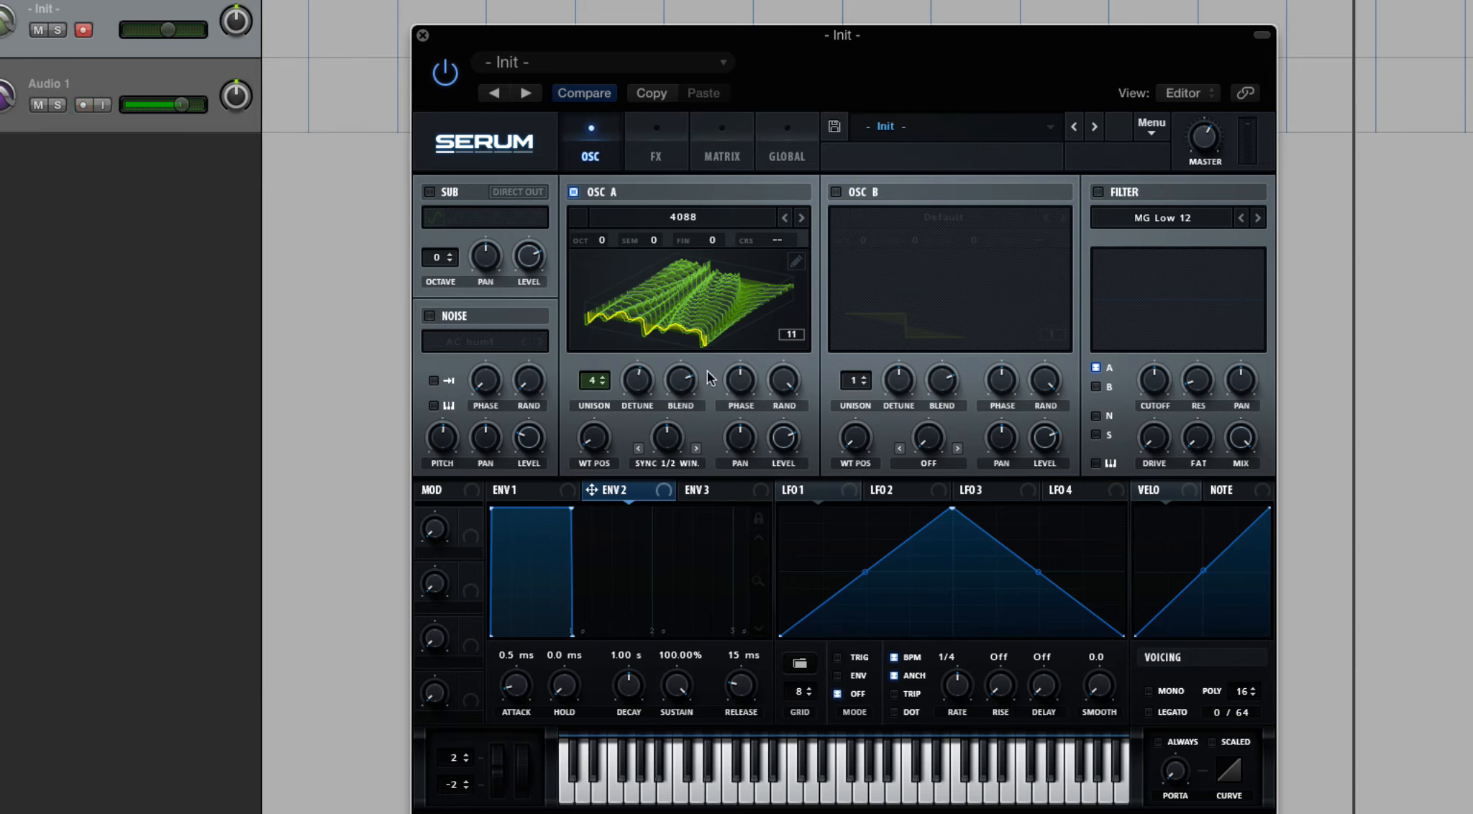
drag(593, 441, 614, 476)
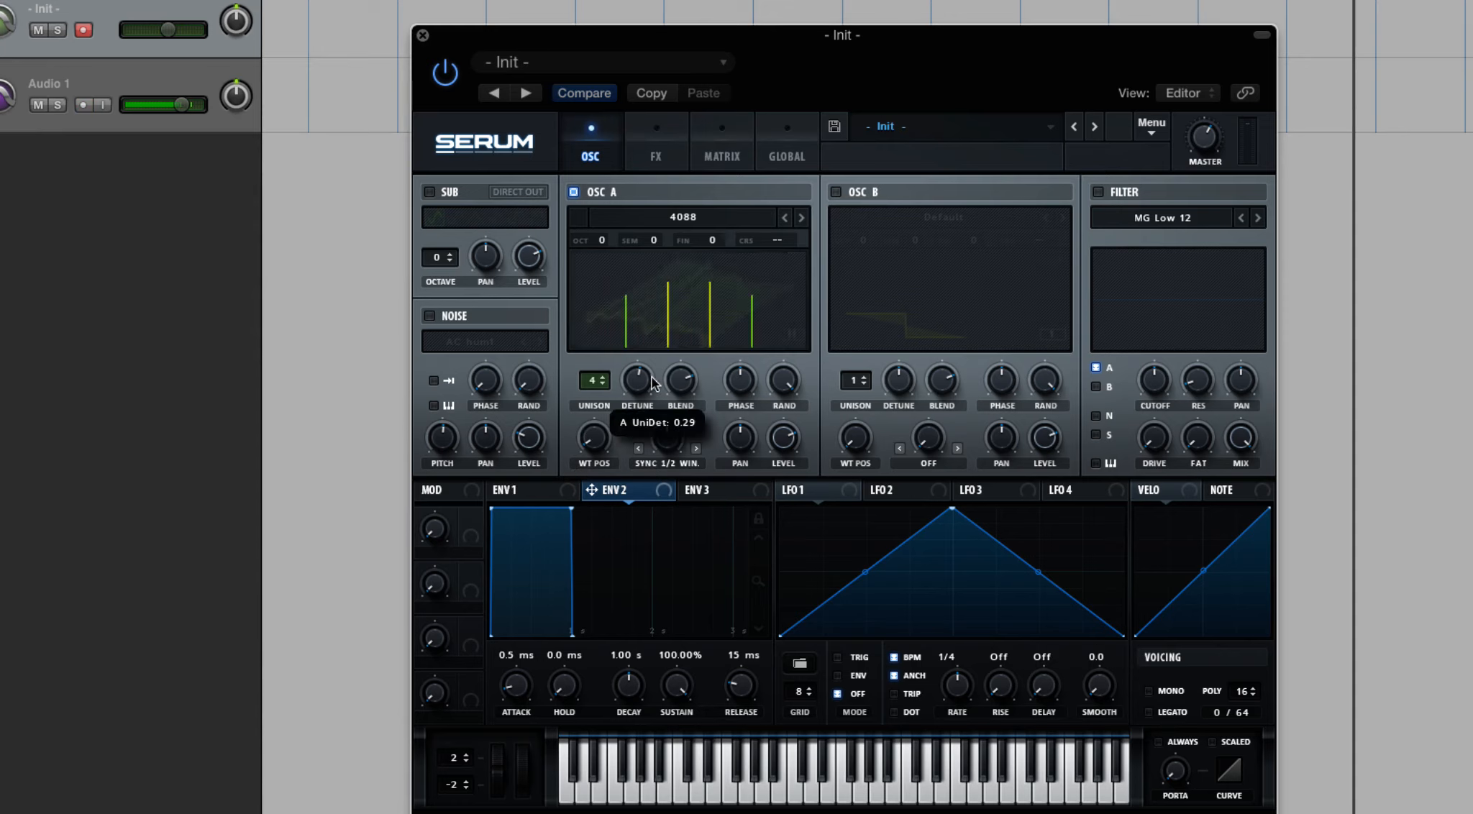
click(663, 145)
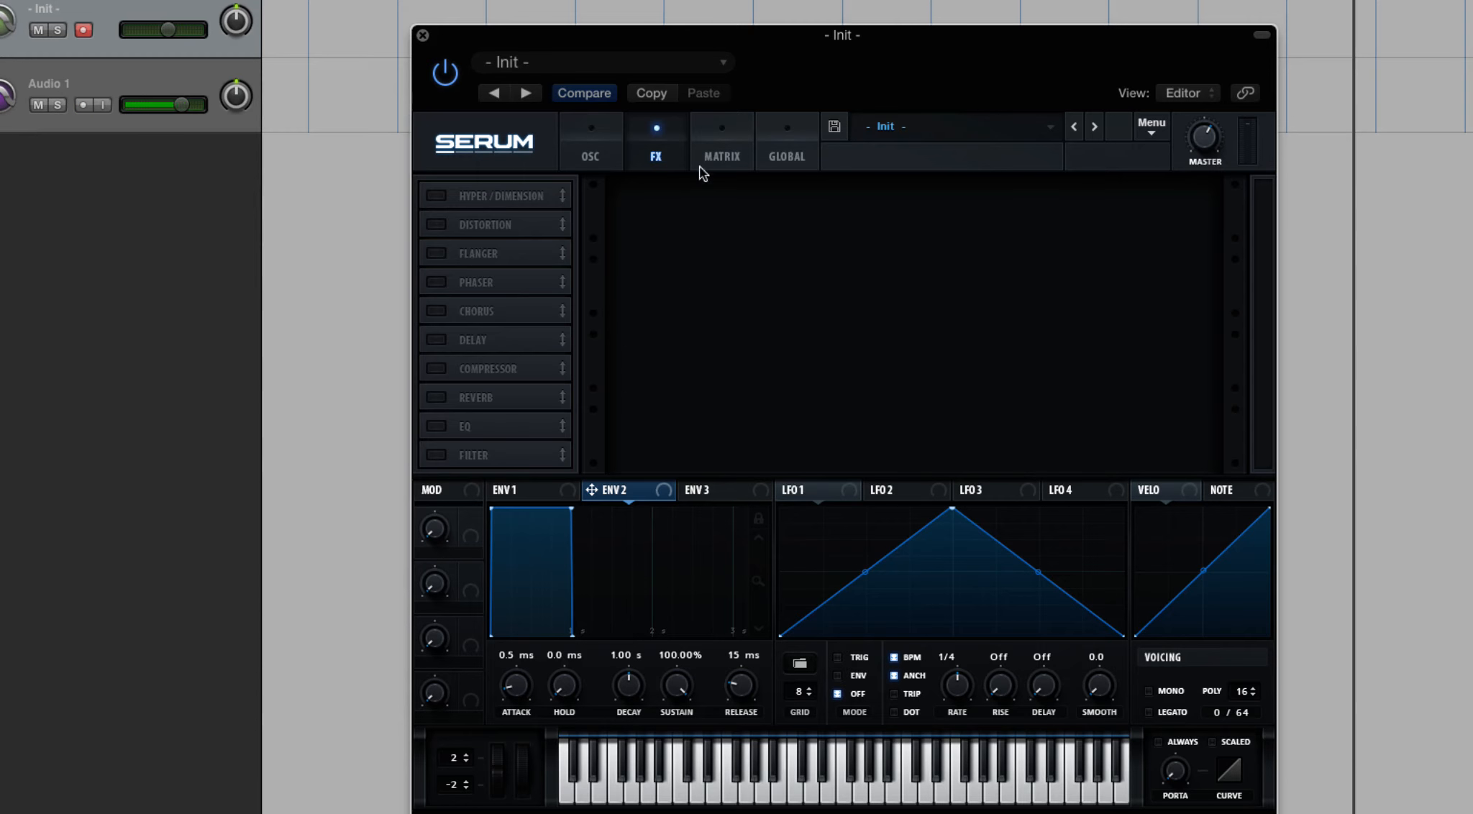
click(723, 151)
Step: Try oscillator A's global unison stack settings from 12 (3x) through 12+7(1x) to 12+7(2x)
click(783, 153)
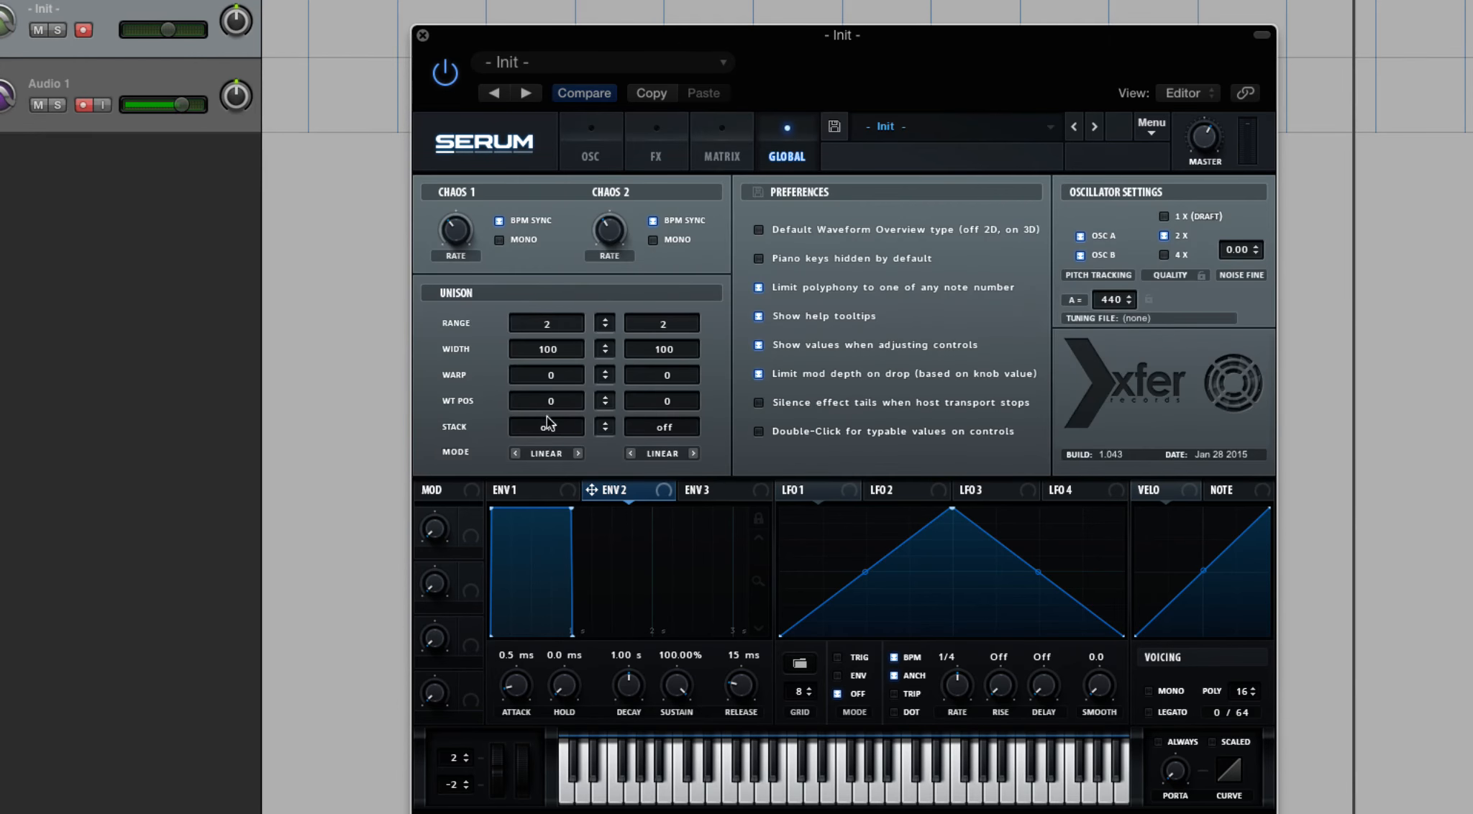
drag(548, 428, 552, 405)
scroll(565, 427, up, 1)
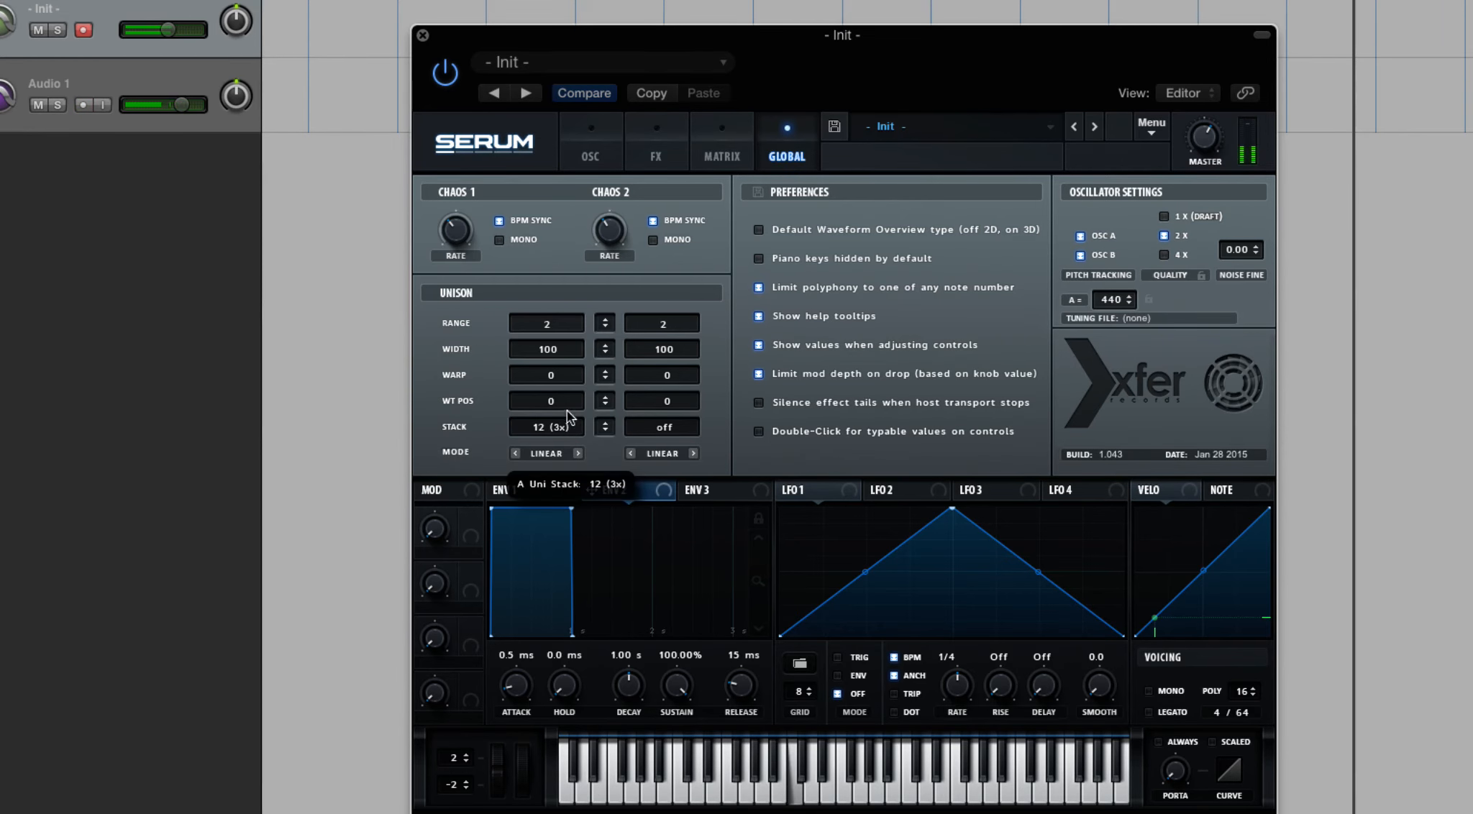
drag(570, 402, 570, 381)
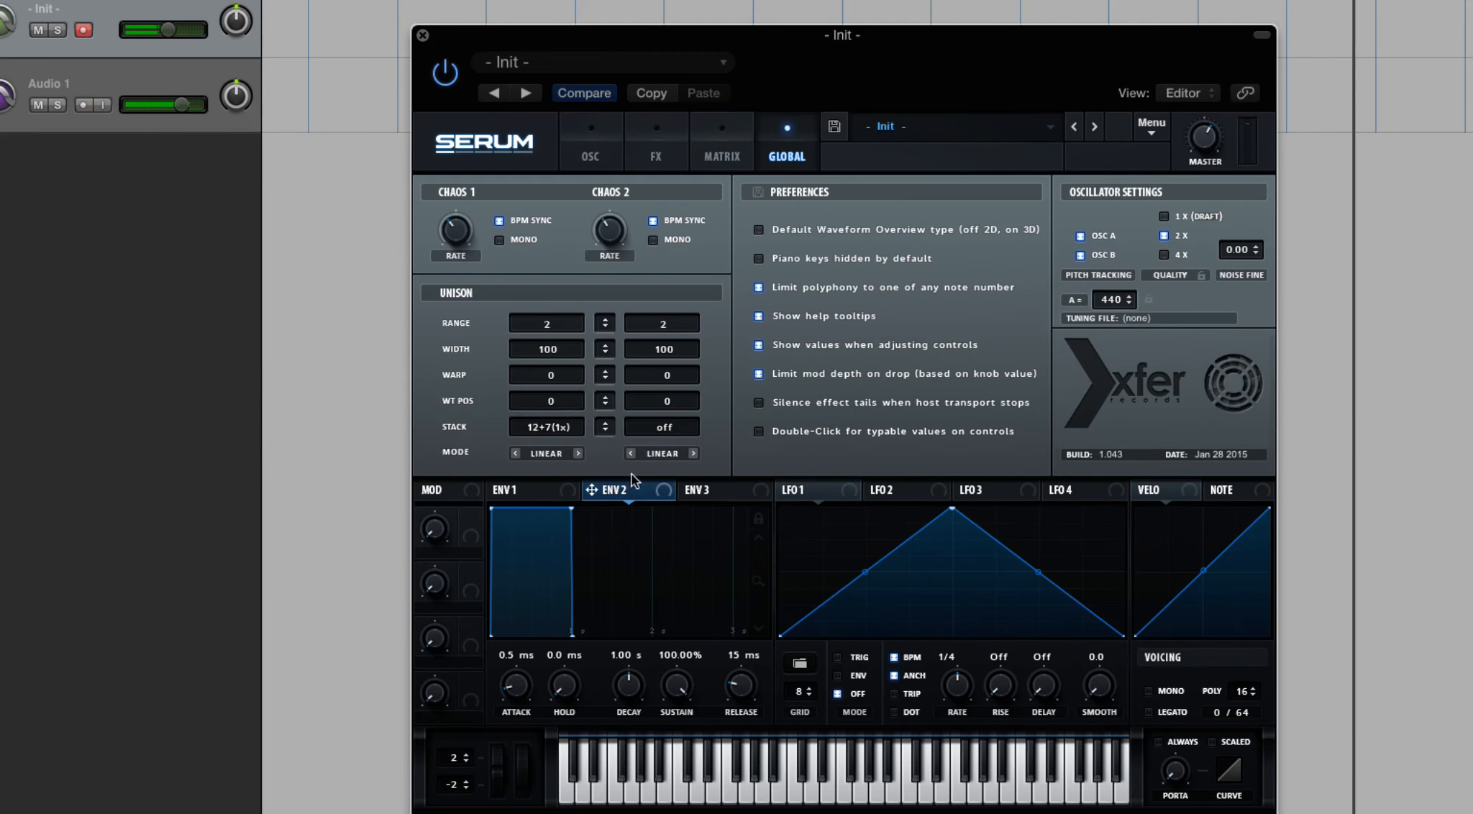
click(566, 417)
drag(566, 407, 566, 392)
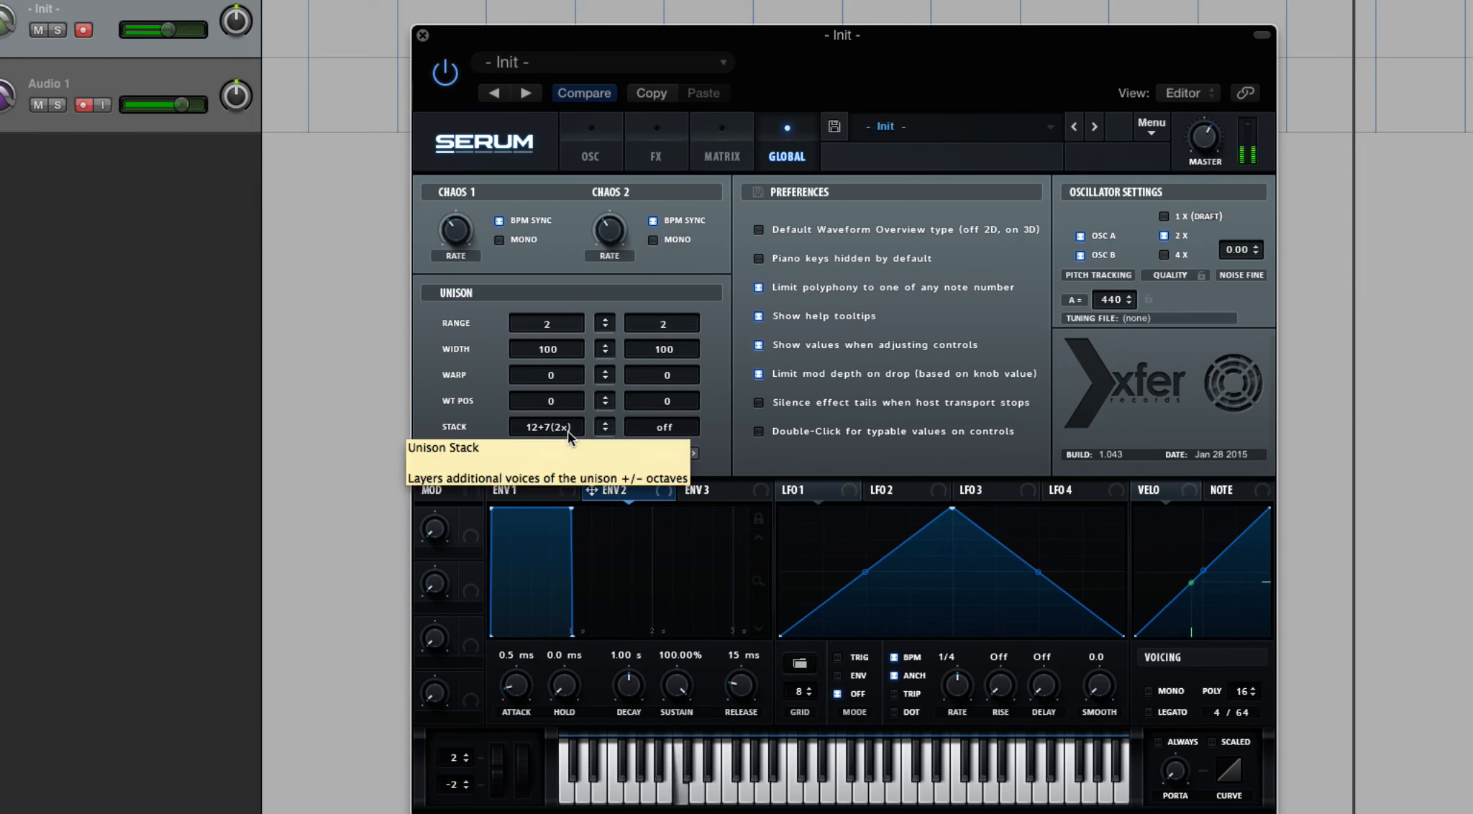
Step: Try the Center settings of oscillator A's unison stack and turn the stack off
drag(563, 426, 566, 347)
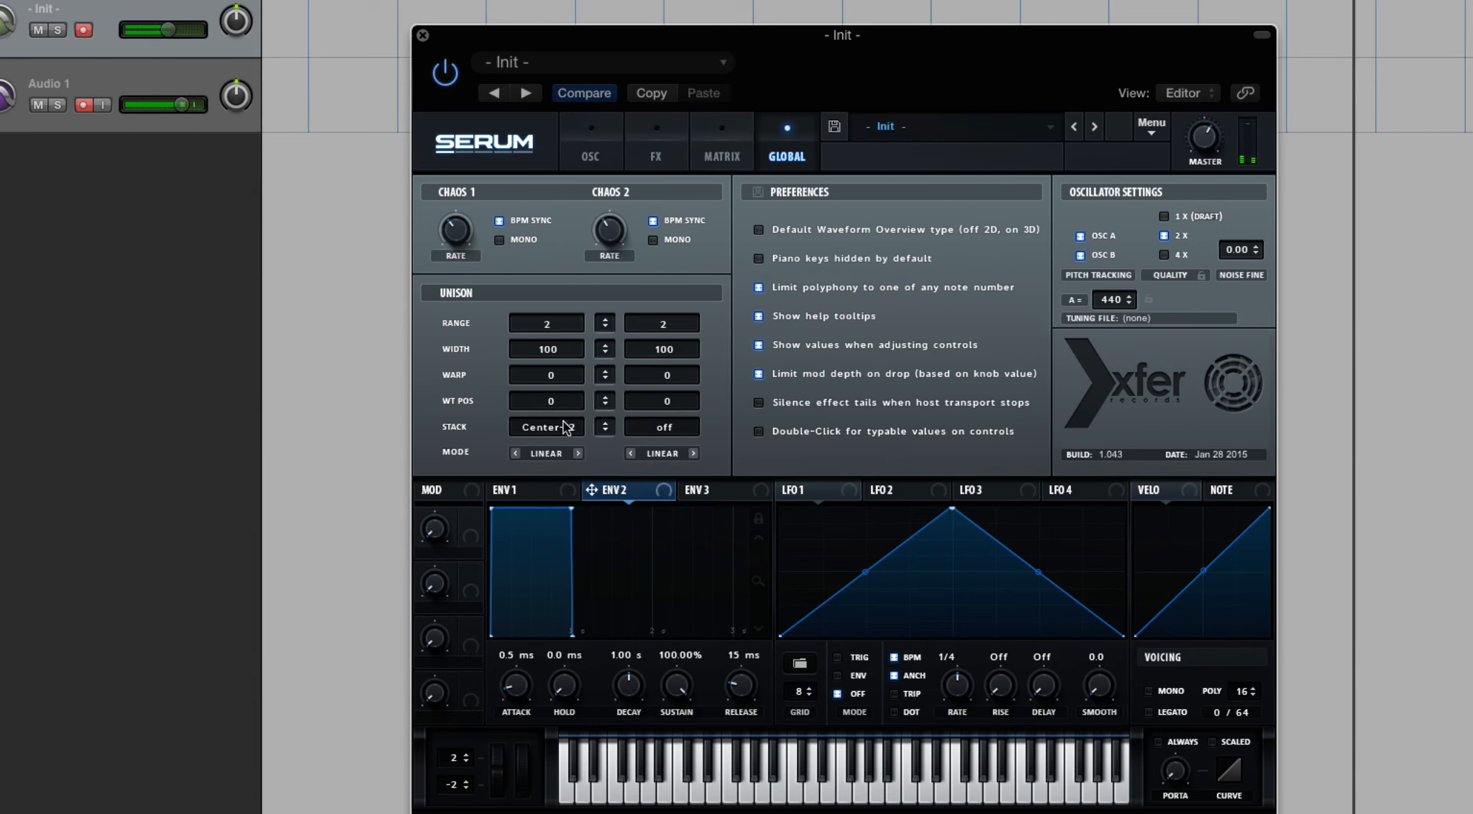
drag(565, 427, 566, 383)
drag(570, 442, 576, 680)
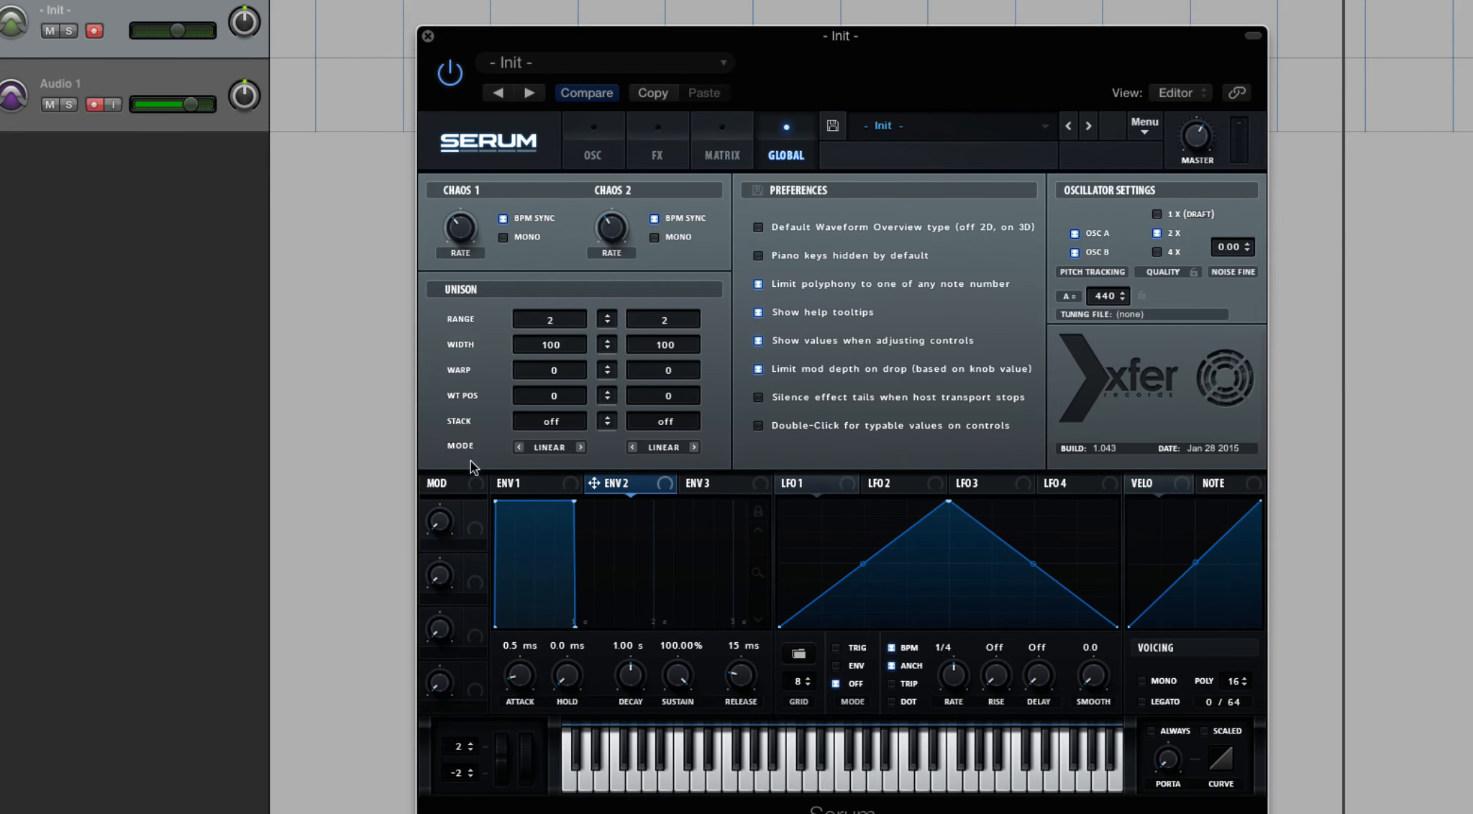
Step: Review oscillator A's global unison mode options and sweep its unison detune with the mode kept at Linear
click(543, 447)
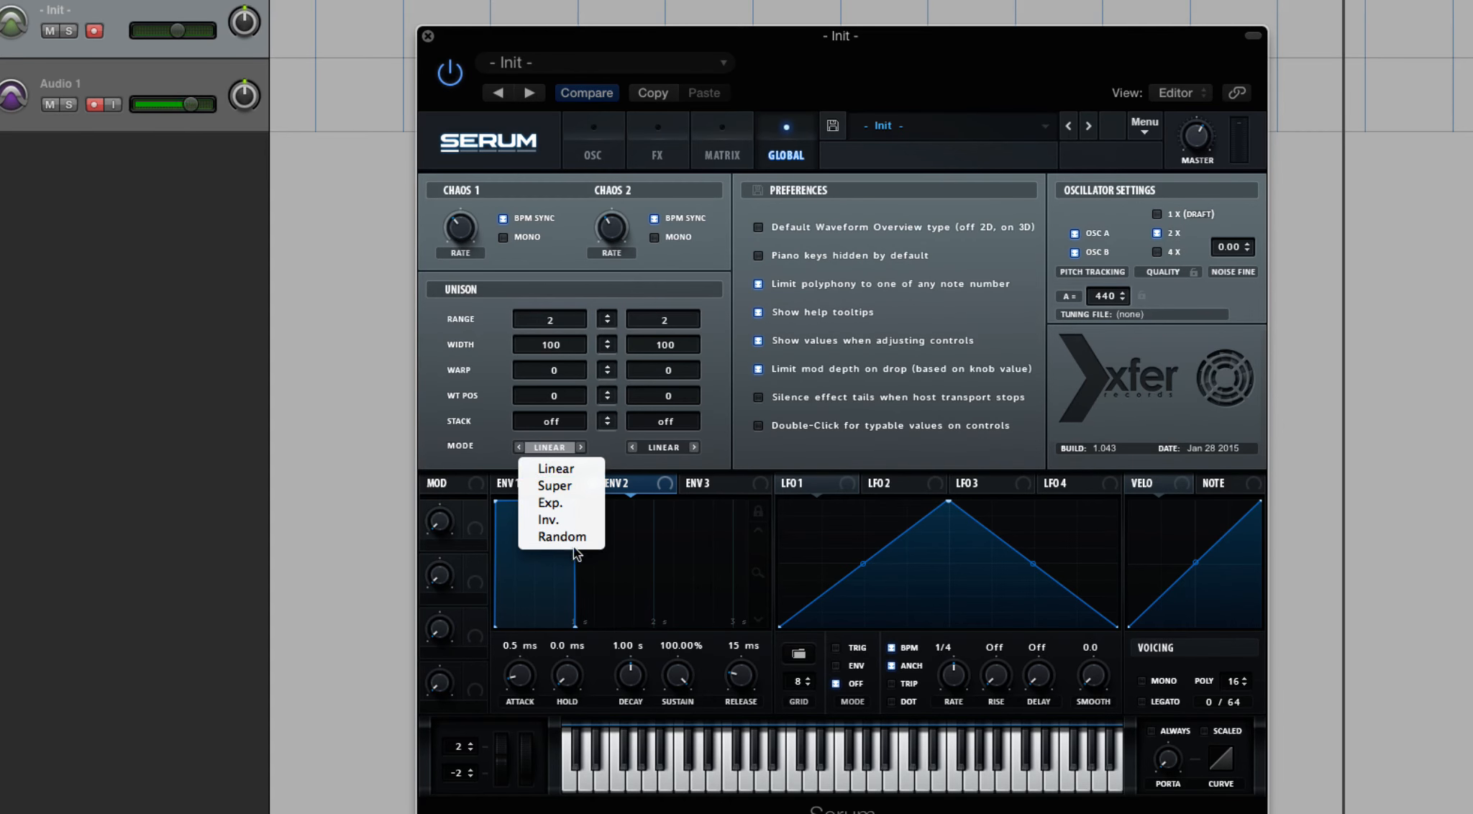
click(489, 453)
click(574, 142)
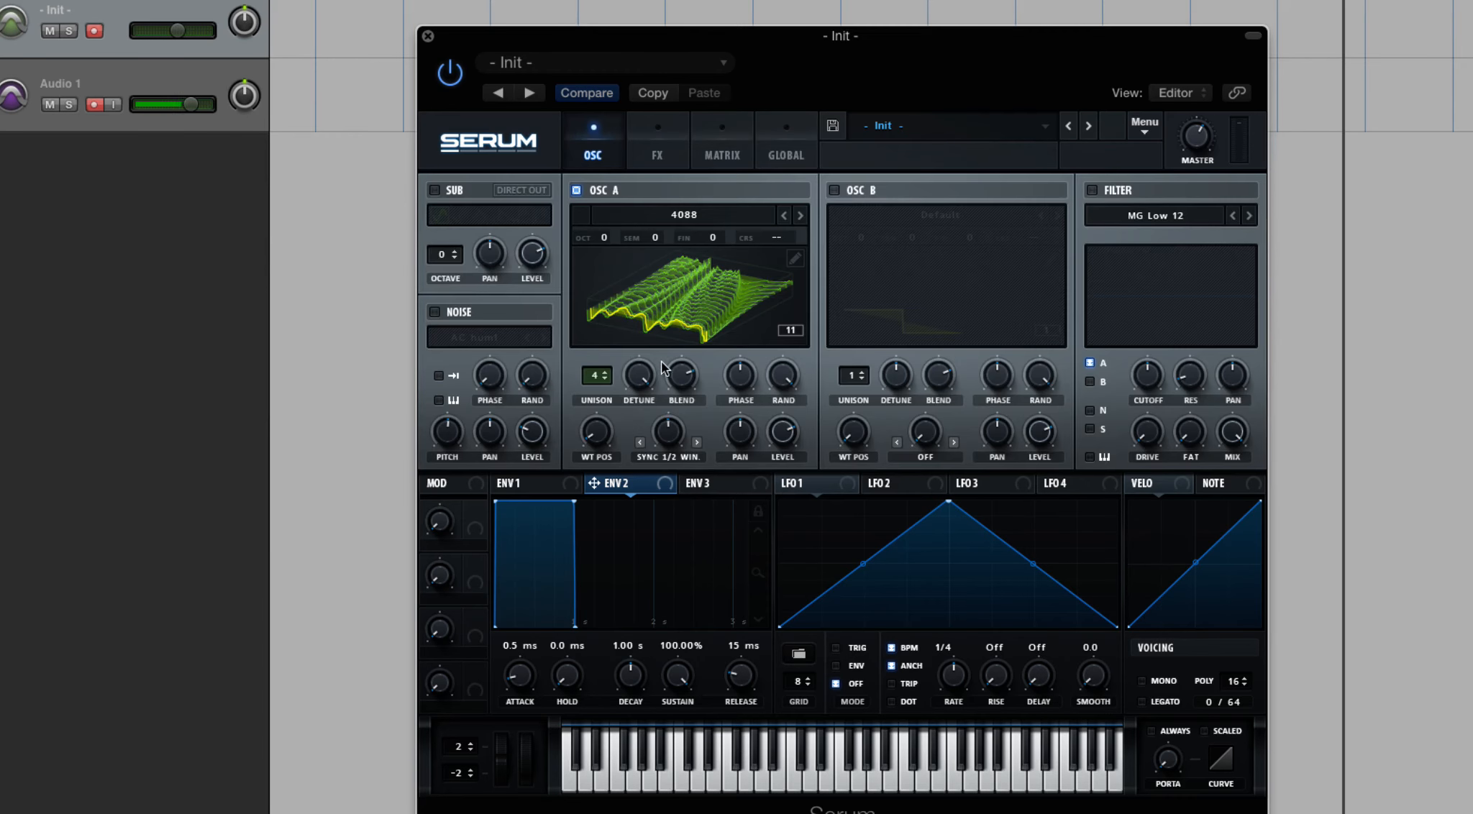
click(650, 381)
drag(647, 377, 639, 476)
drag(642, 381, 643, 372)
drag(642, 387, 643, 379)
click(789, 132)
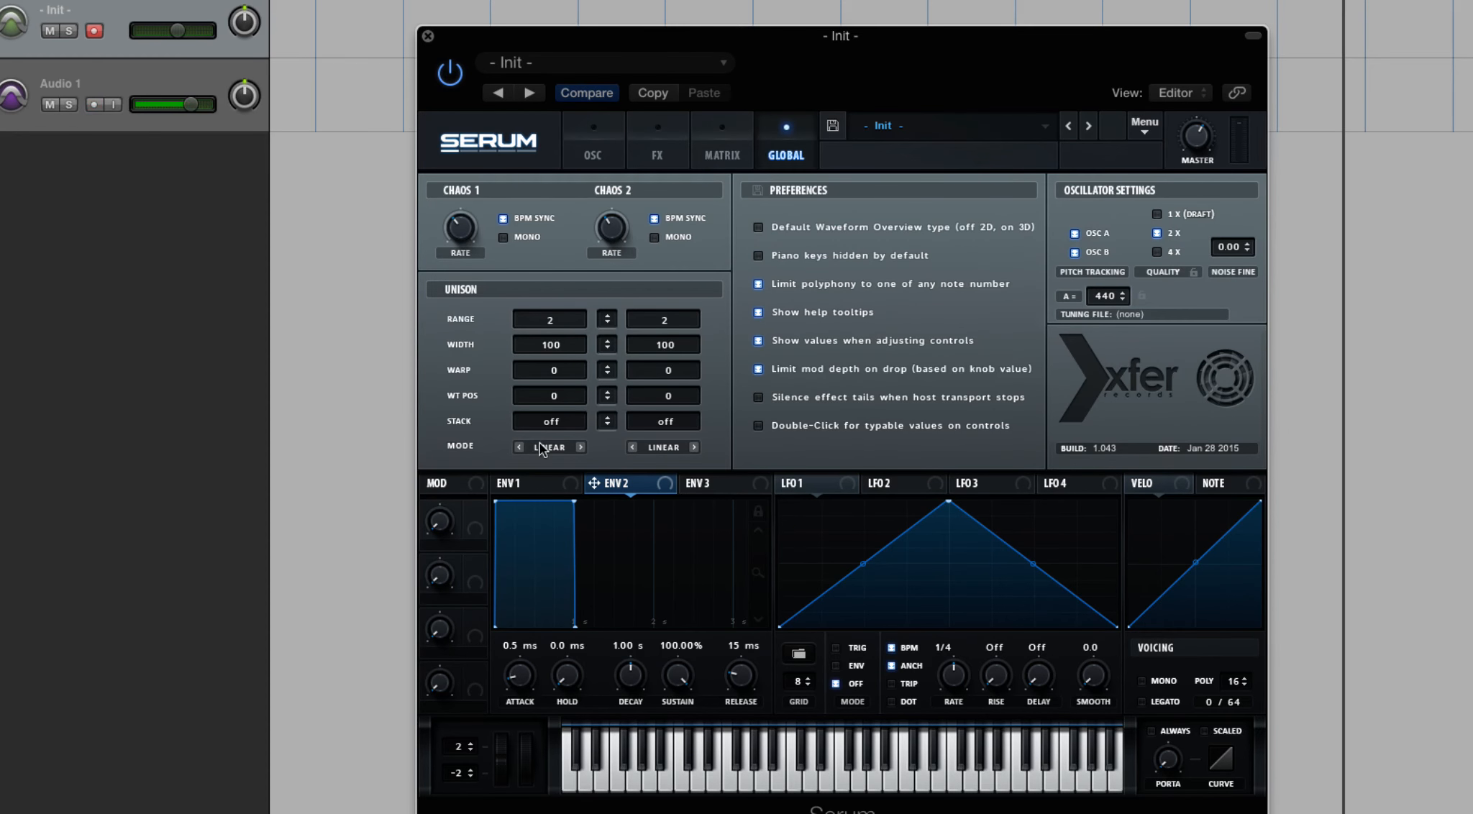
click(594, 156)
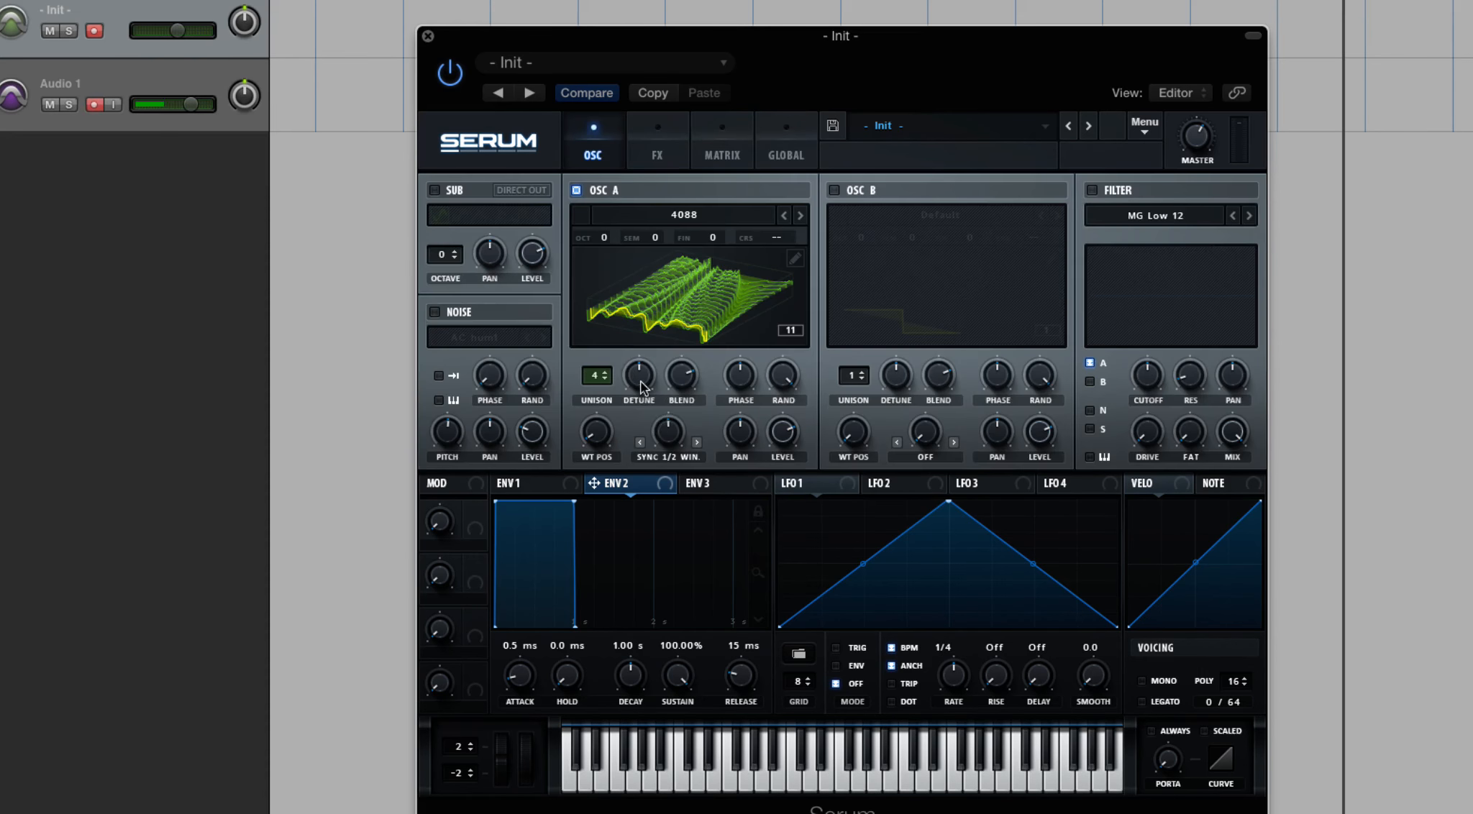
drag(643, 387, 704, 208)
Step: Change oscillator A's global unison mode to Exp. and readjust its unison detune in the oscillator view
click(788, 144)
click(549, 448)
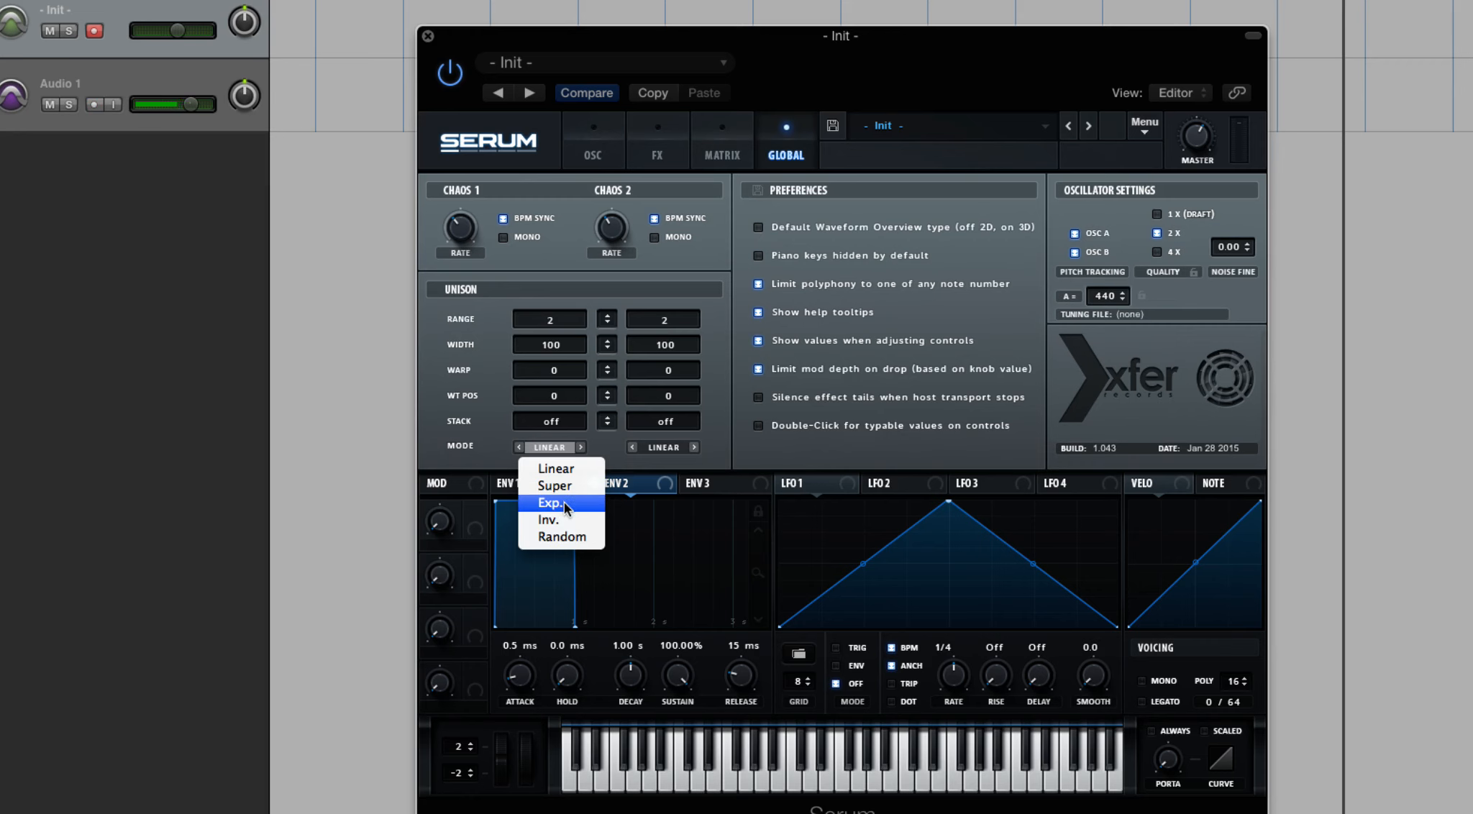
click(564, 502)
click(585, 129)
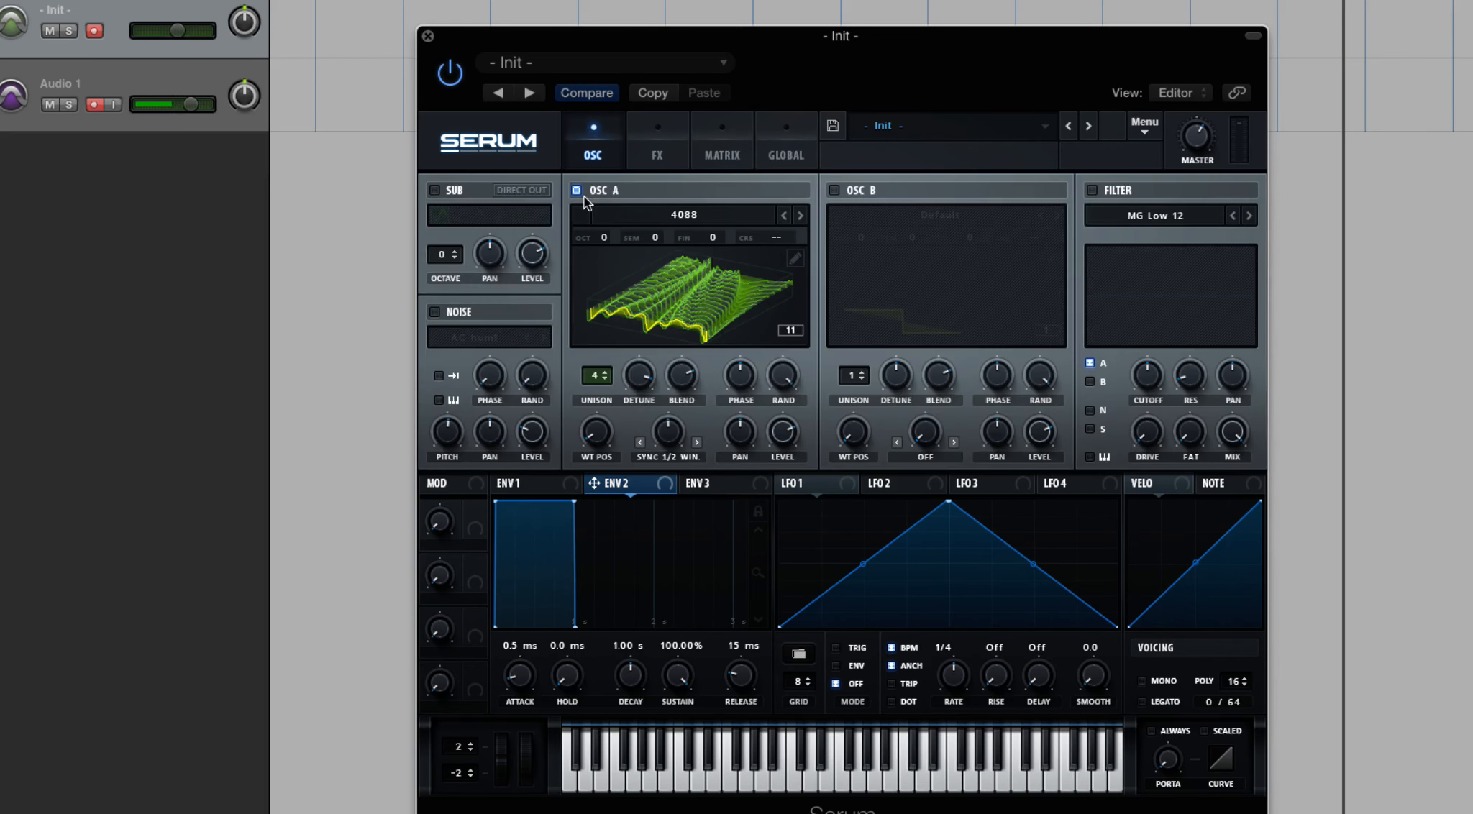
drag(631, 394, 606, 293)
drag(646, 365, 646, 363)
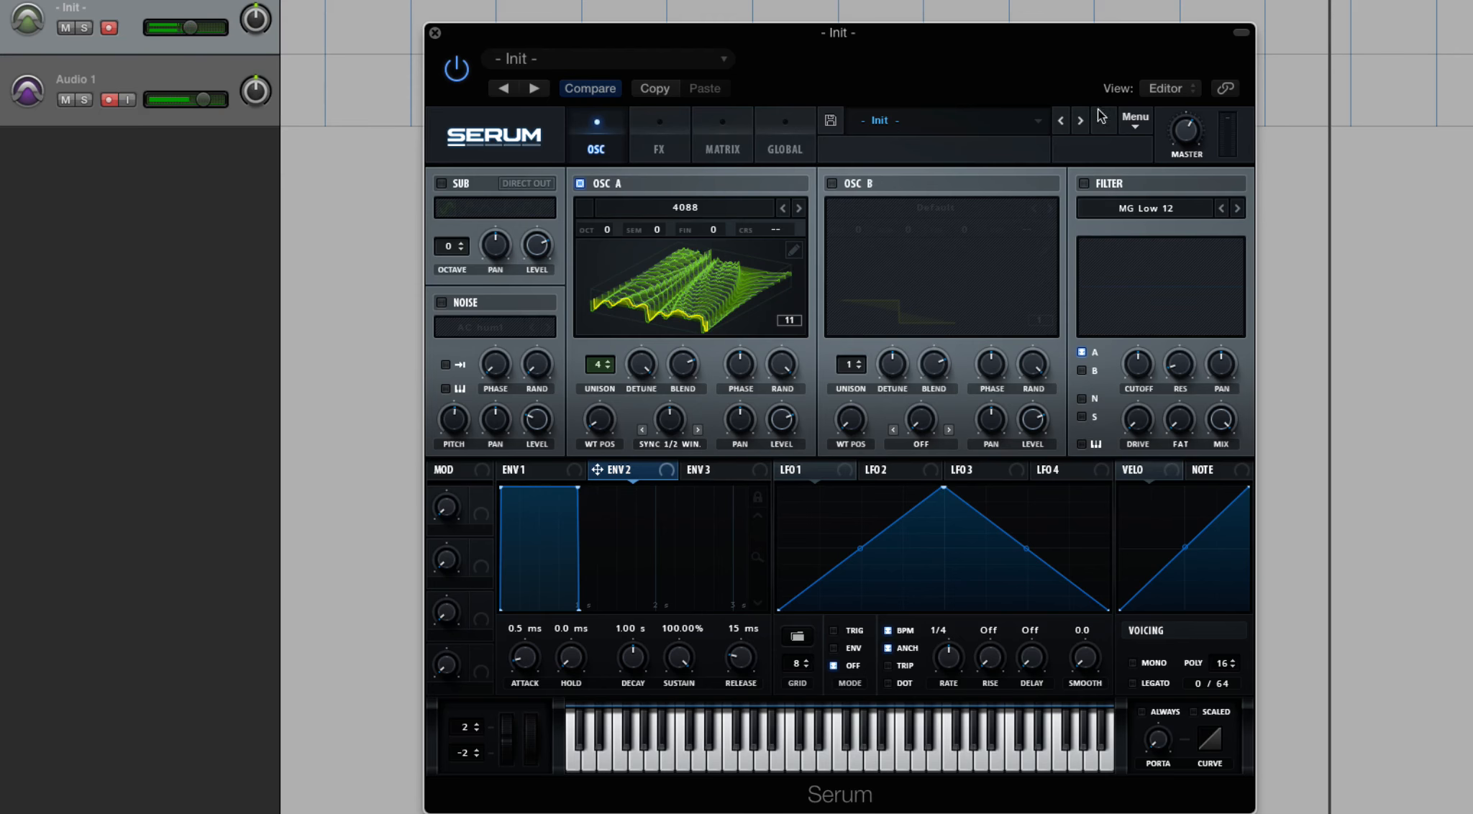
Step: Initialize the preset and set oscillator A's unison to 4 voices
click(1143, 122)
click(1183, 197)
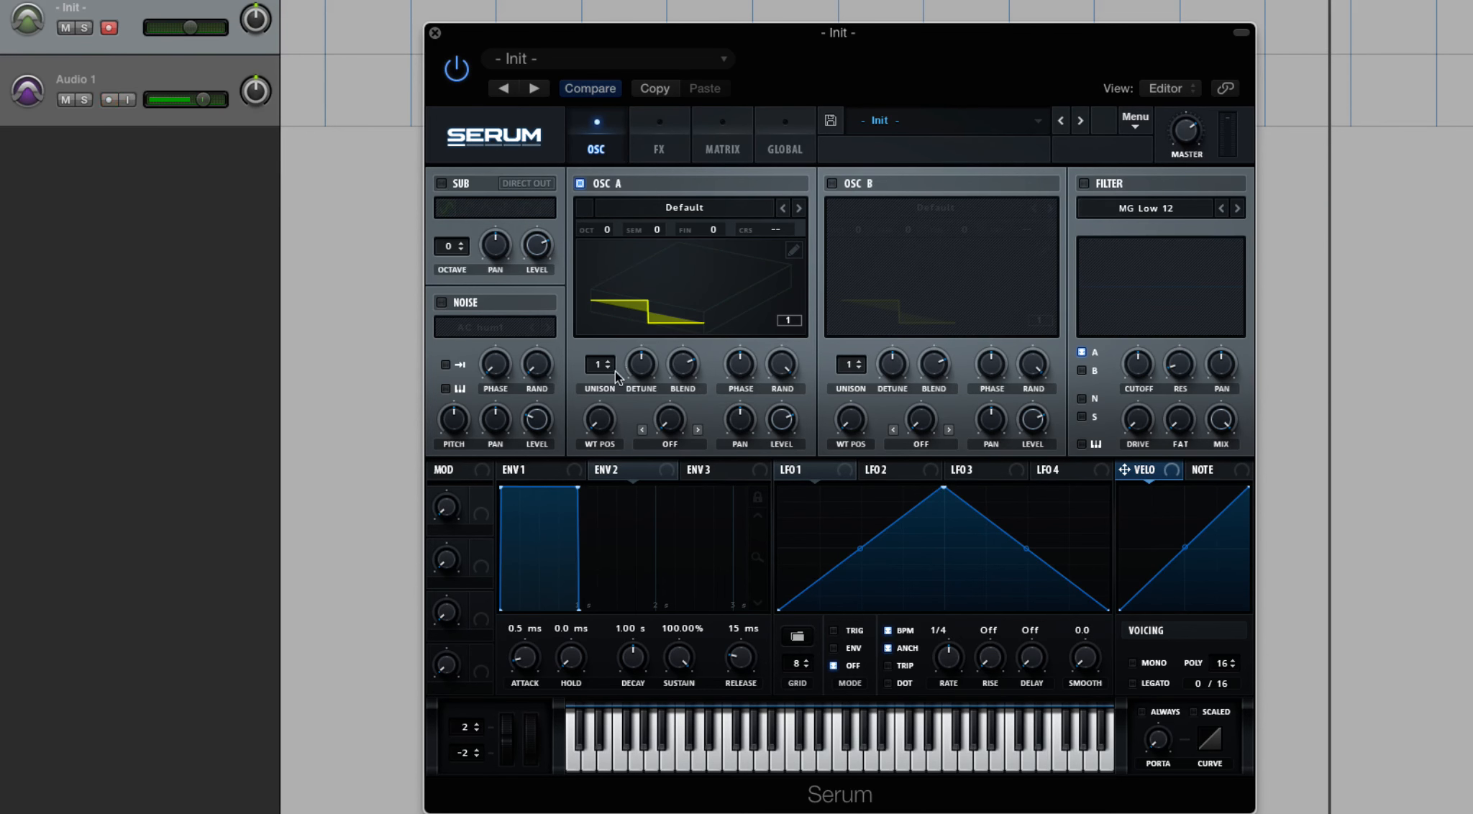
drag(614, 370, 607, 342)
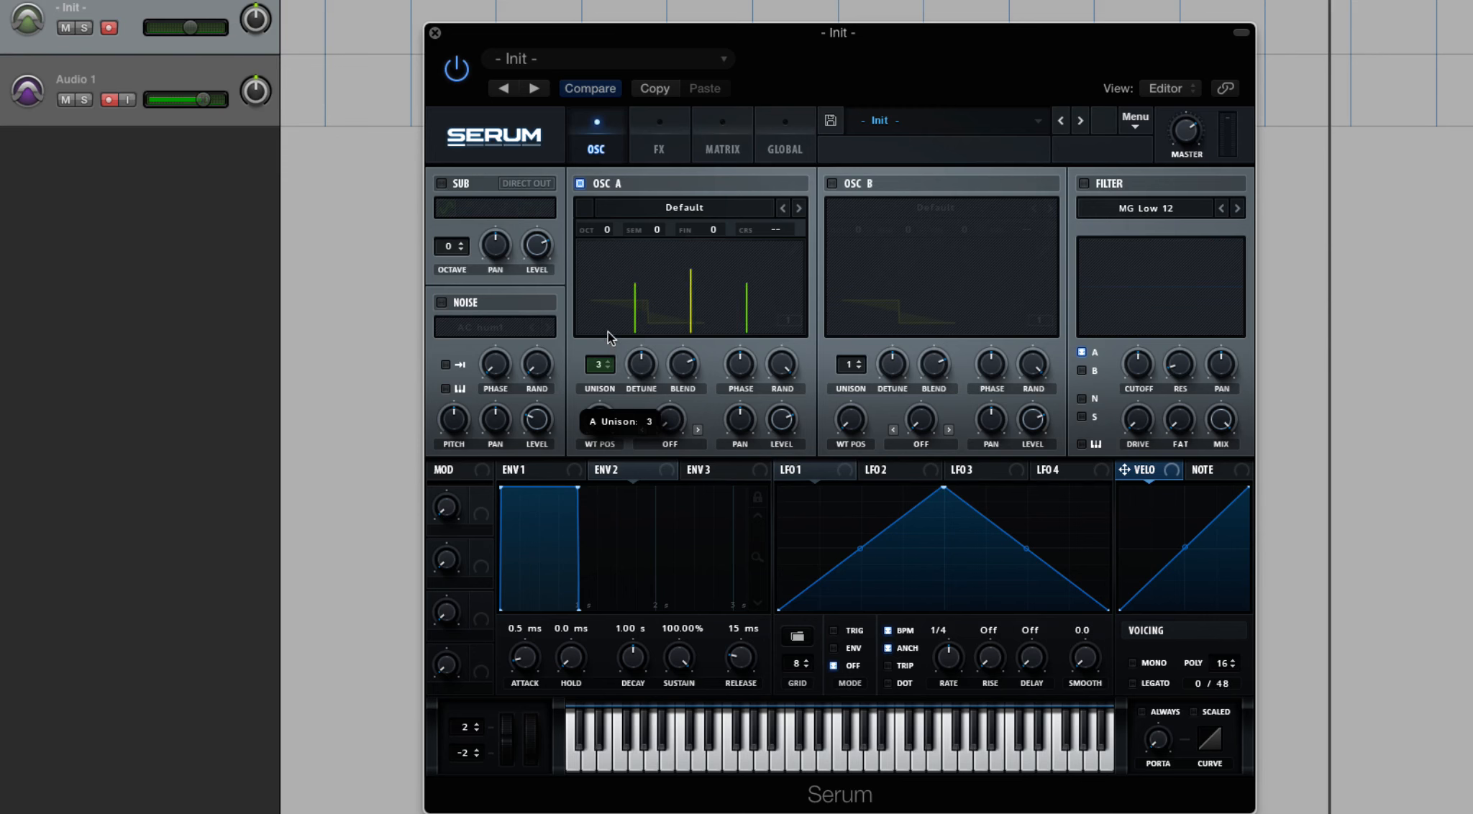
Step: Set the global unison mode of the initialized oscillator A to Exp. and adjust its unison detune
click(778, 142)
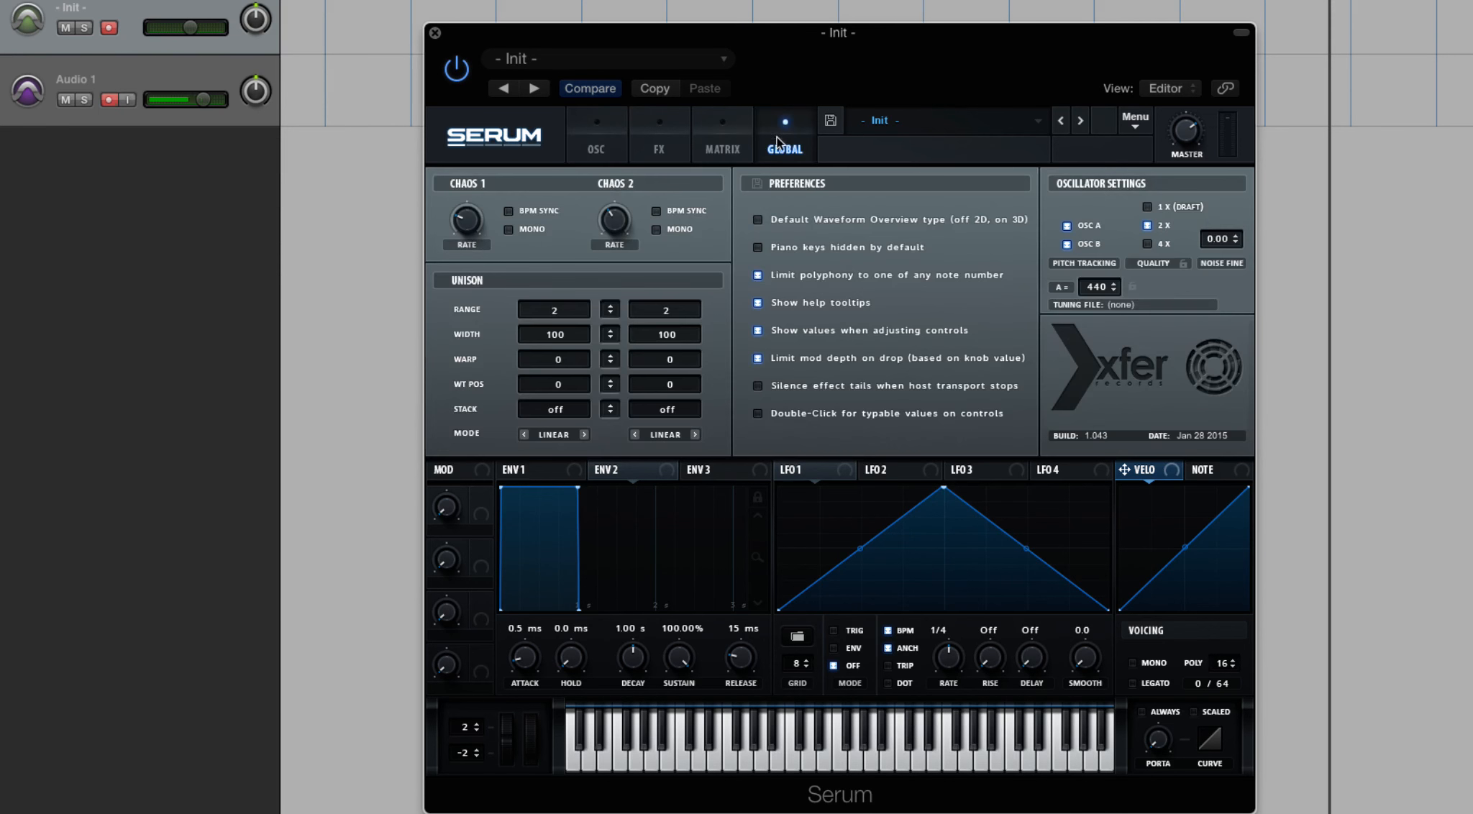
click(537, 439)
click(570, 489)
click(601, 144)
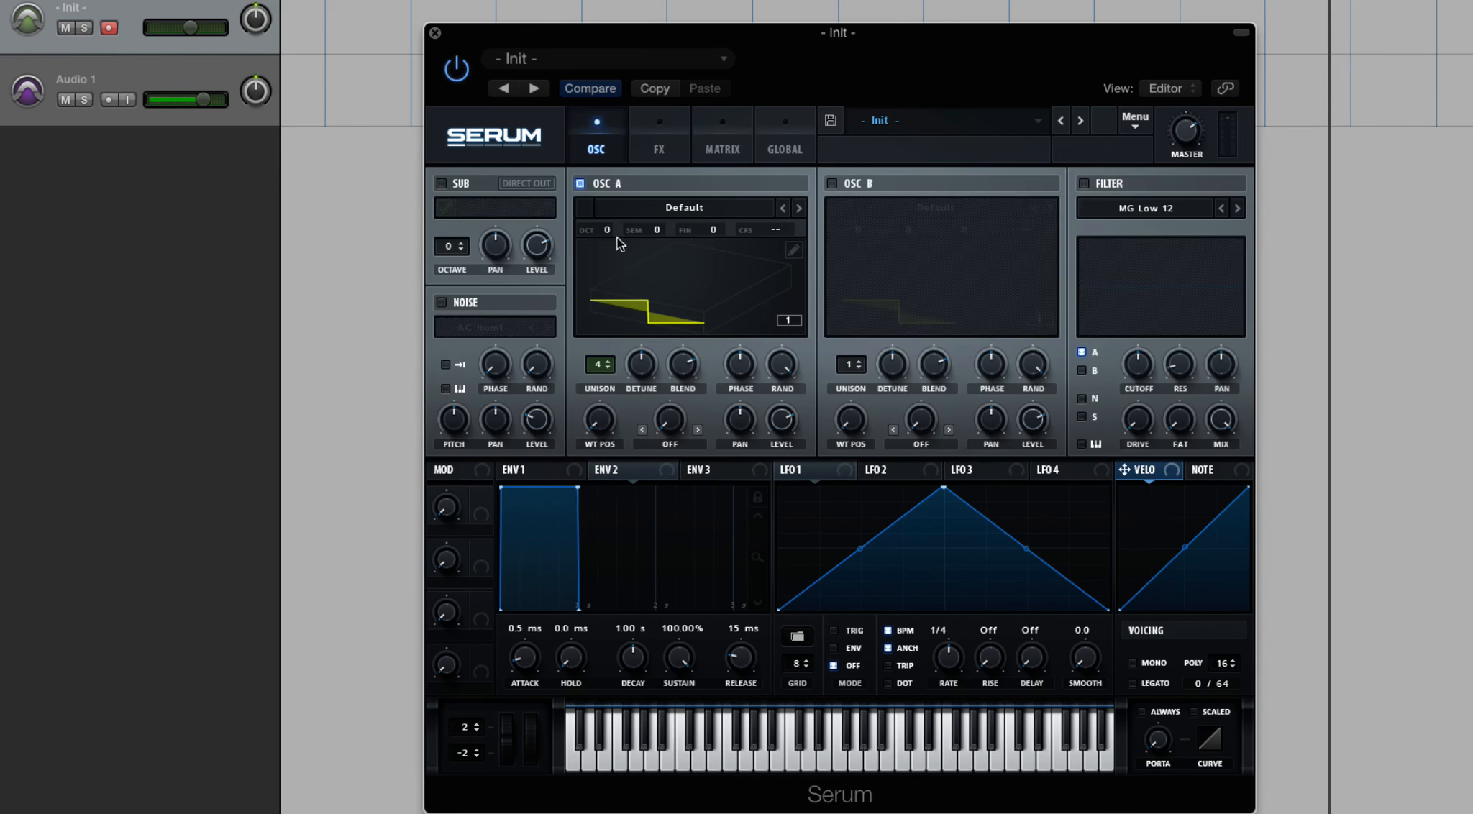
mouse_move(647, 365)
mouse_down()
mouse_move(653, 282)
mouse_move(656, 340)
mouse_up()
Step: Switch oscillator A's global unison mode to Super
click(774, 126)
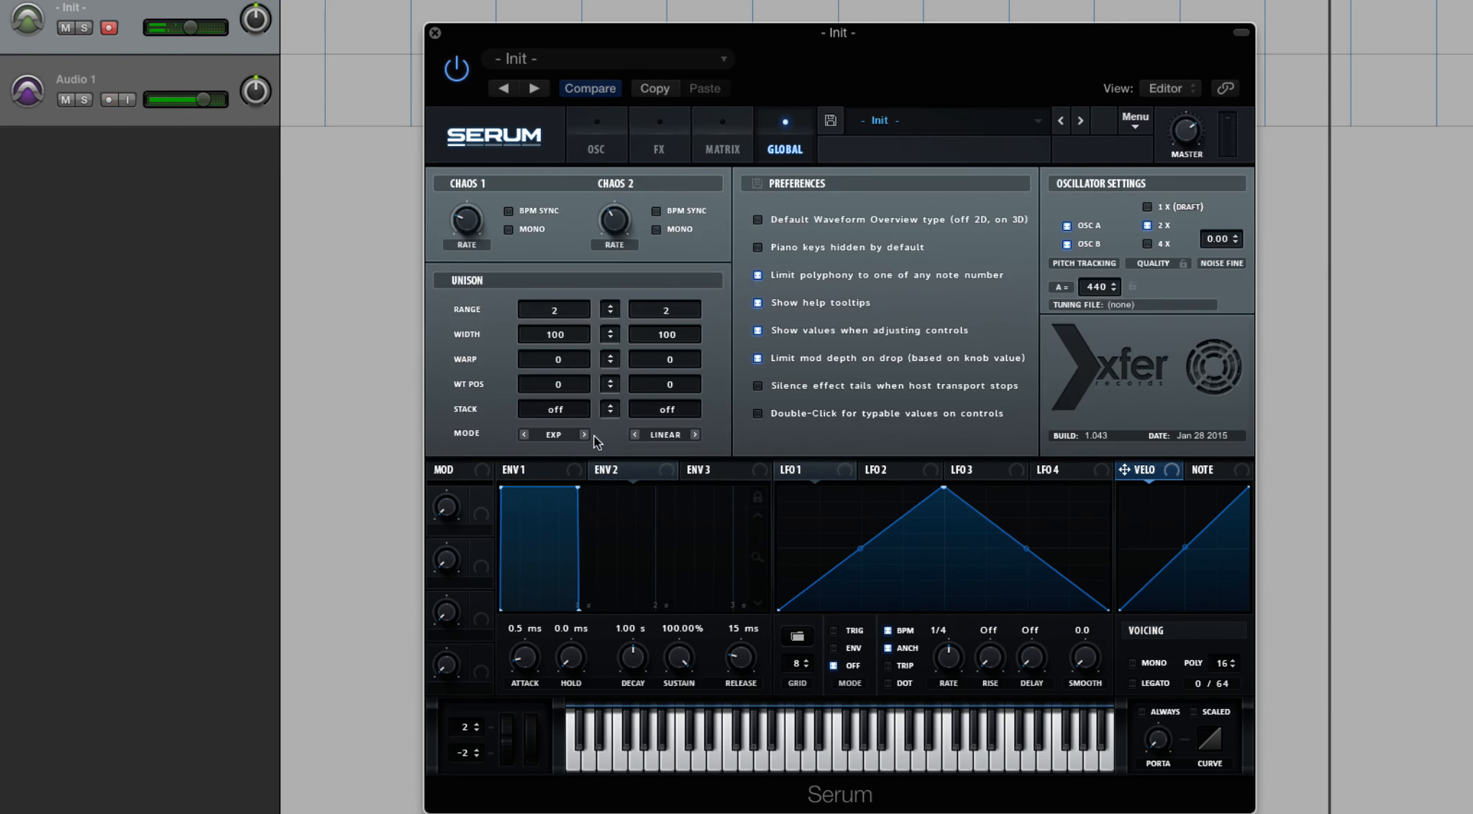
click(557, 436)
click(584, 474)
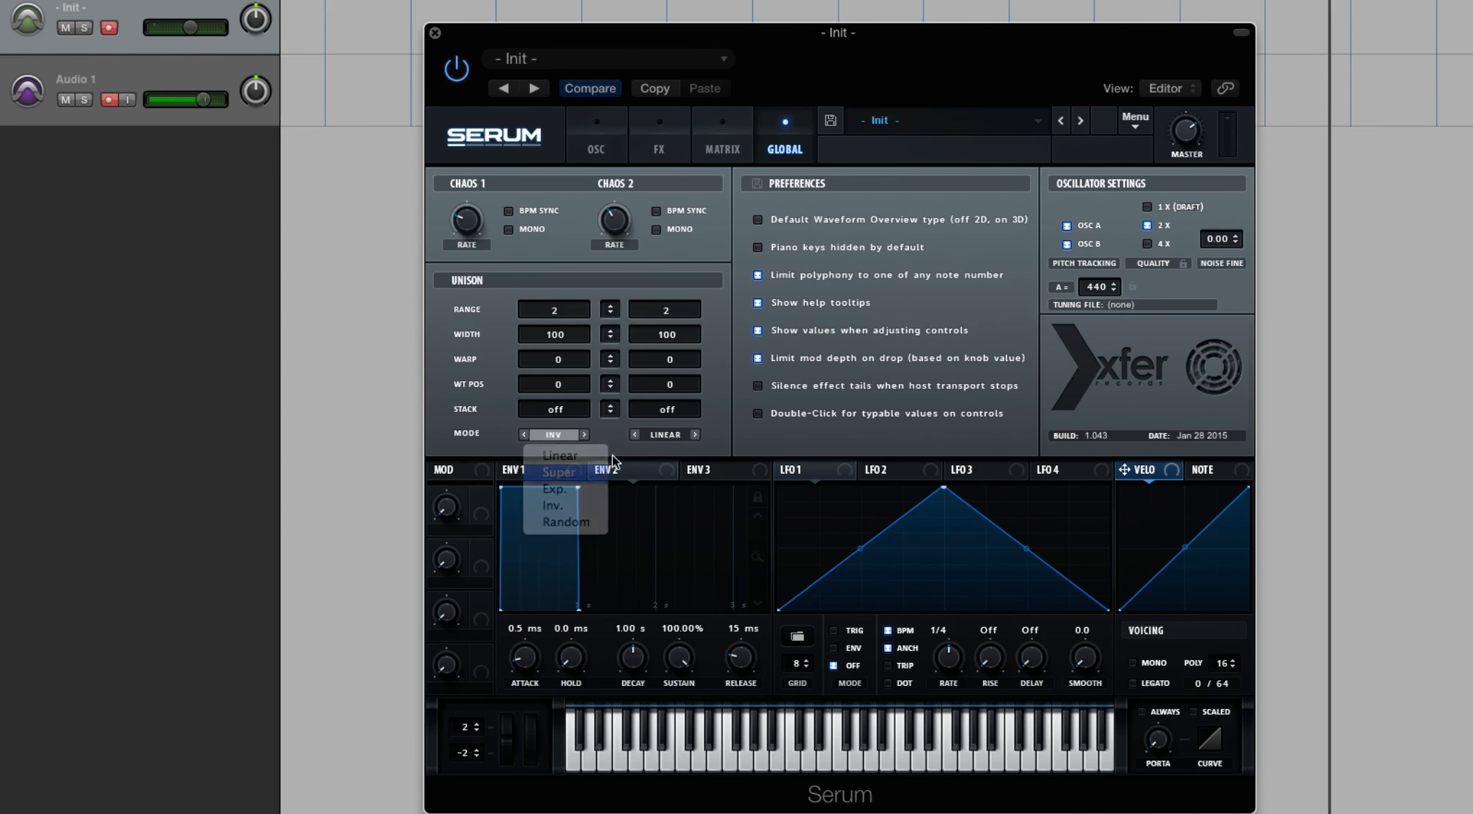
Step: Sweep oscillator A's unison detune to about 0.72 with the Super unison mode active
click(560, 441)
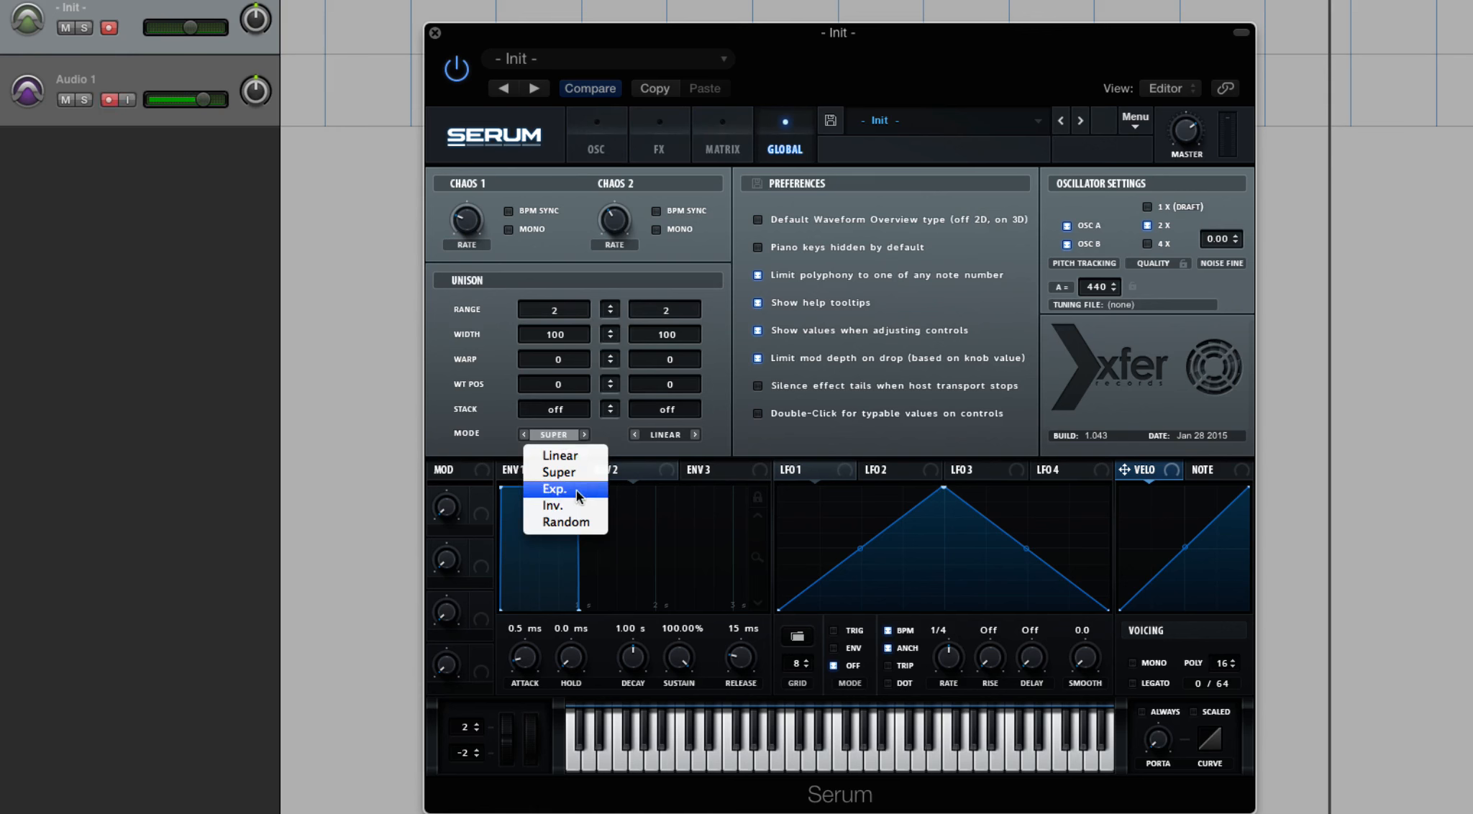
click(494, 430)
click(600, 120)
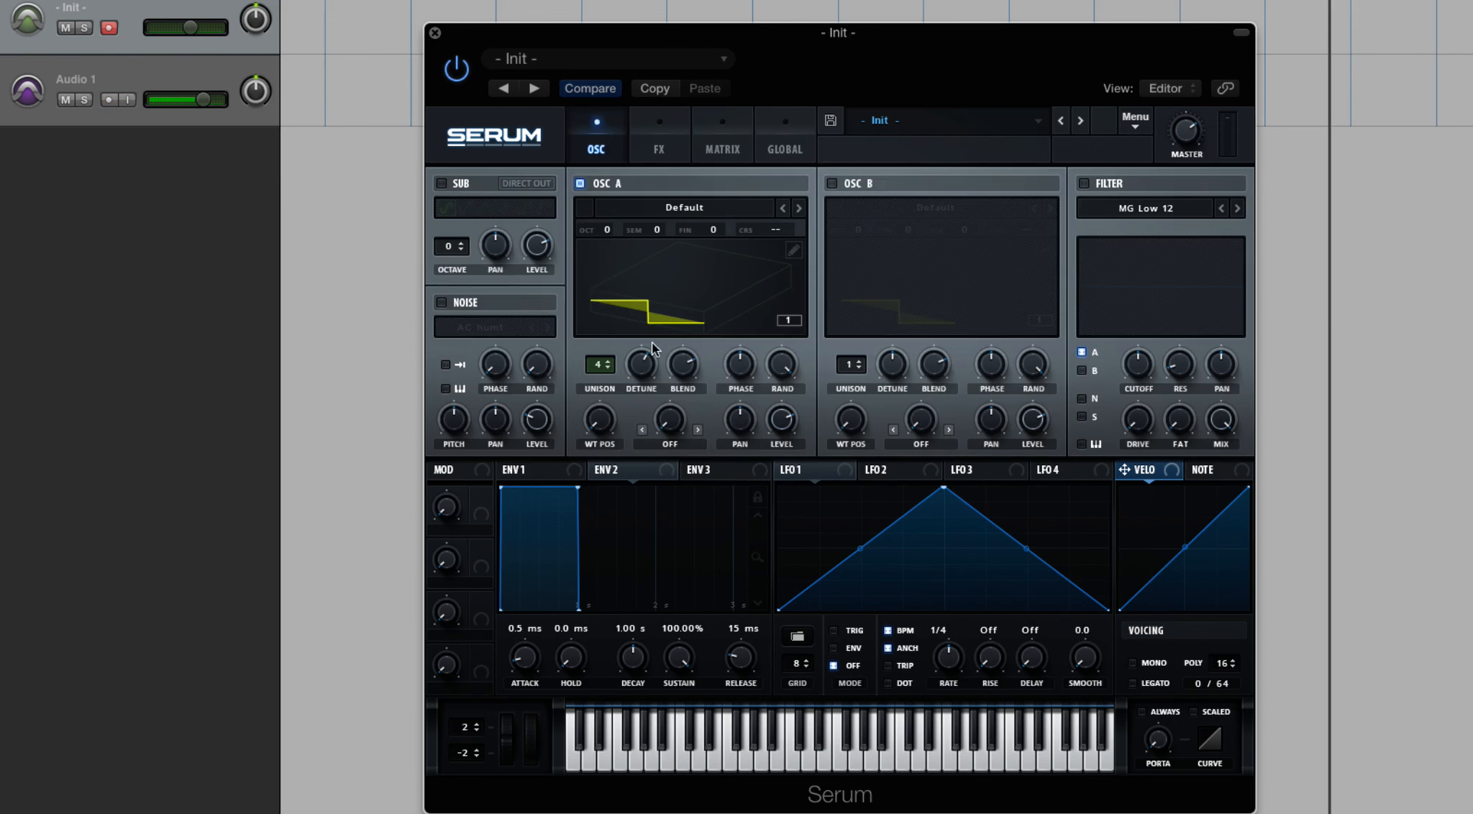
mouse_move(657, 370)
mouse_down()
mouse_move(653, 389)
mouse_move(652, 353)
mouse_move(645, 371)
mouse_up()
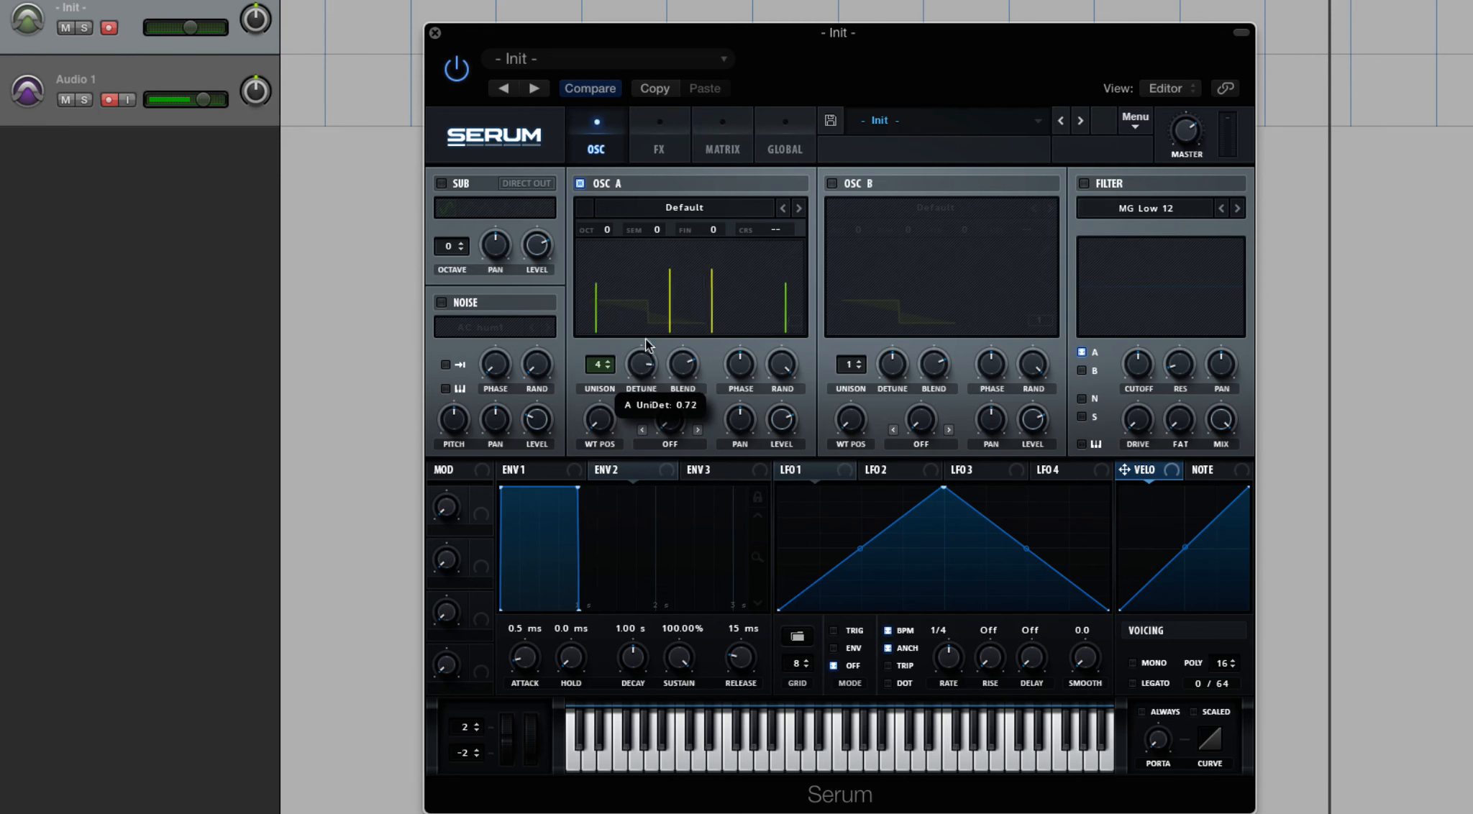
Step: Switch oscillator A's global unison mode to Inv
click(790, 124)
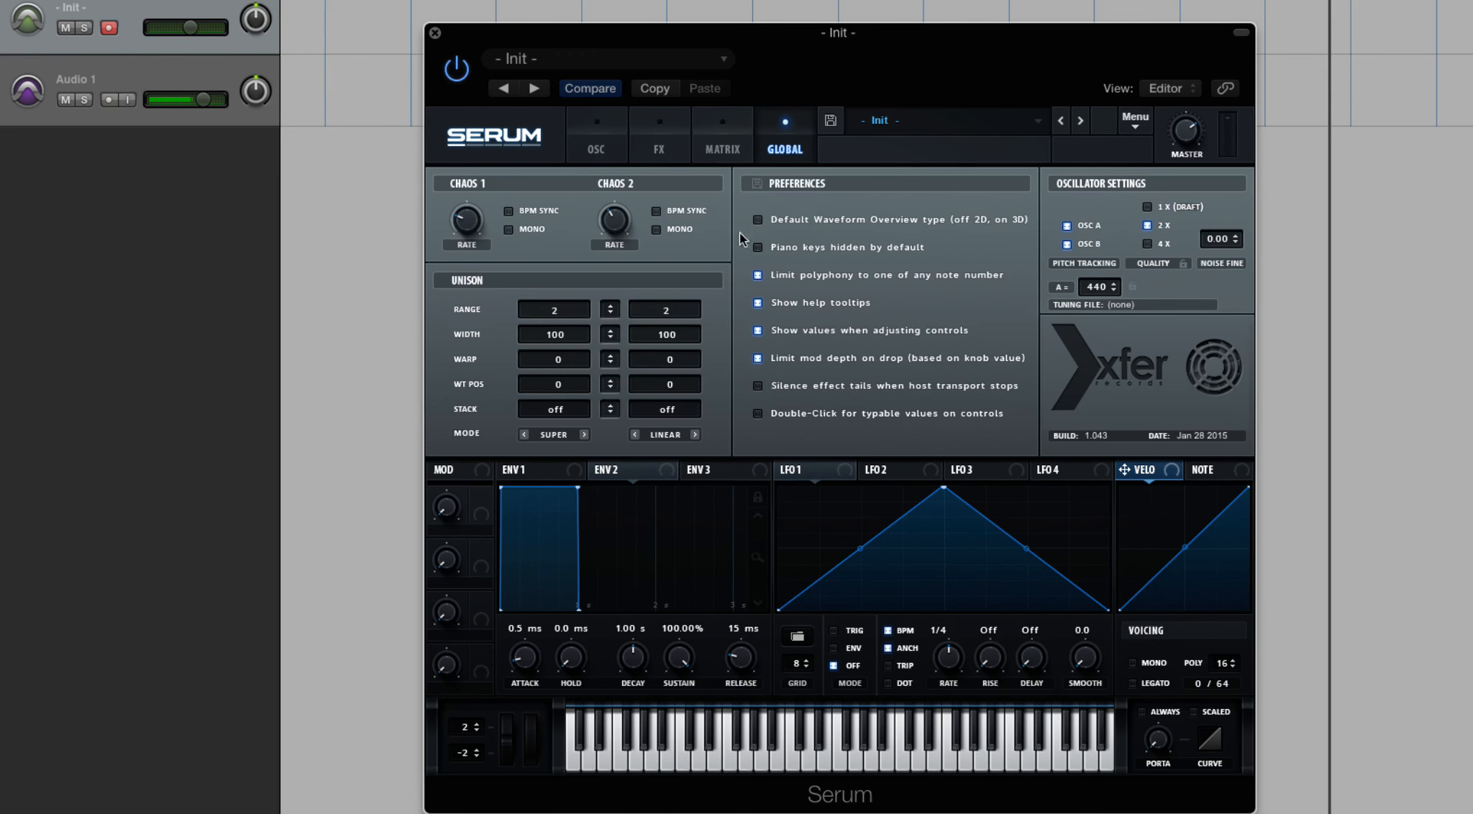
click(566, 434)
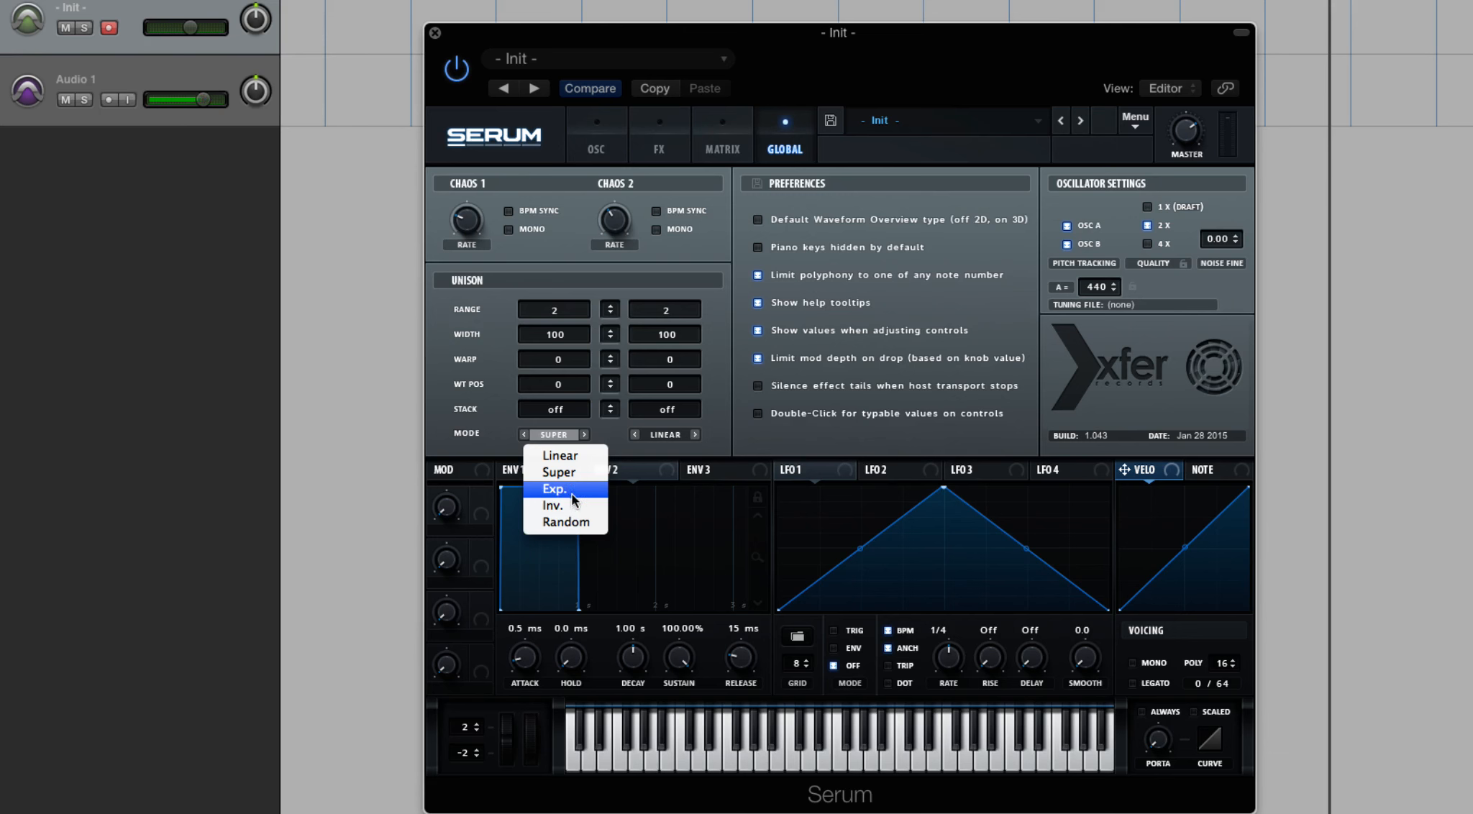
click(572, 500)
Step: Raise oscillator A's unison to 10 voices and sweep its unison detune, bringing it to about 0.38
click(597, 144)
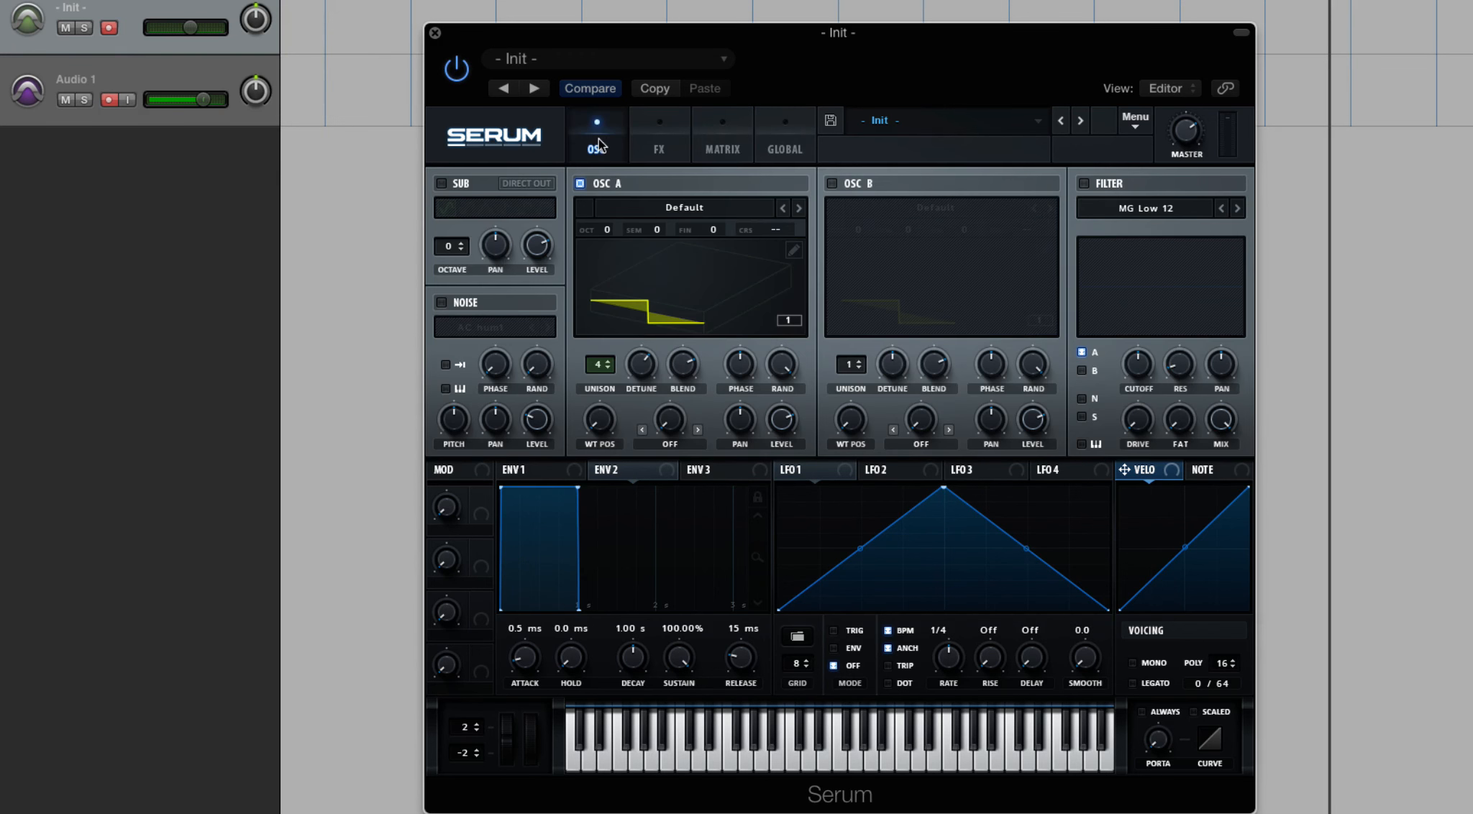
mouse_move(641, 364)
mouse_down()
mouse_move(643, 482)
mouse_move(643, 264)
mouse_move(600, 359)
mouse_move(610, 283)
mouse_move(642, 475)
mouse_move(645, 295)
mouse_up()
drag(641, 364, 637, 446)
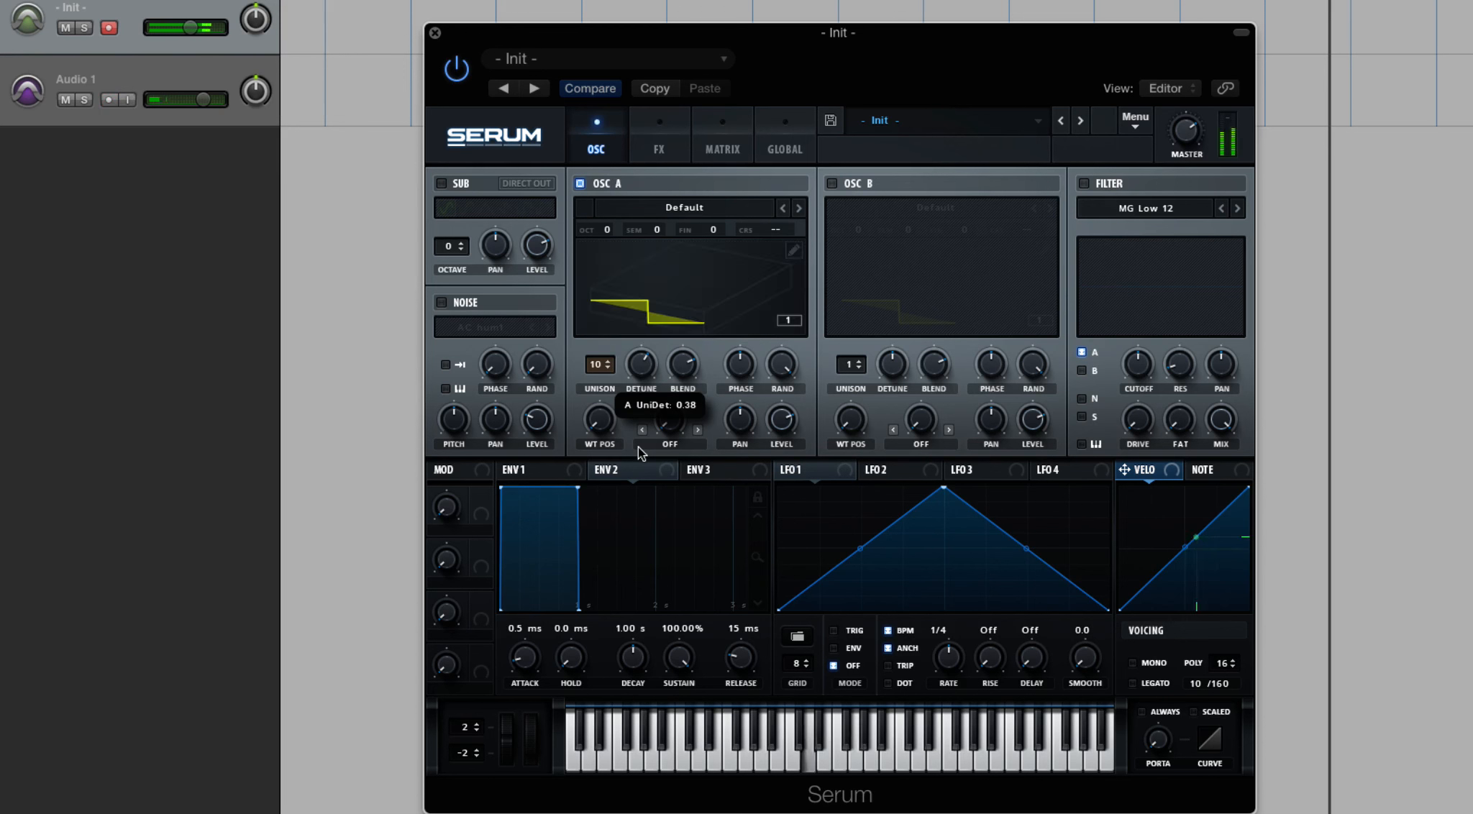
Step: Set oscillator A's global unison mode to Random, lower its unison detune in the oscillator view, and return to the global settings
click(778, 135)
click(552, 434)
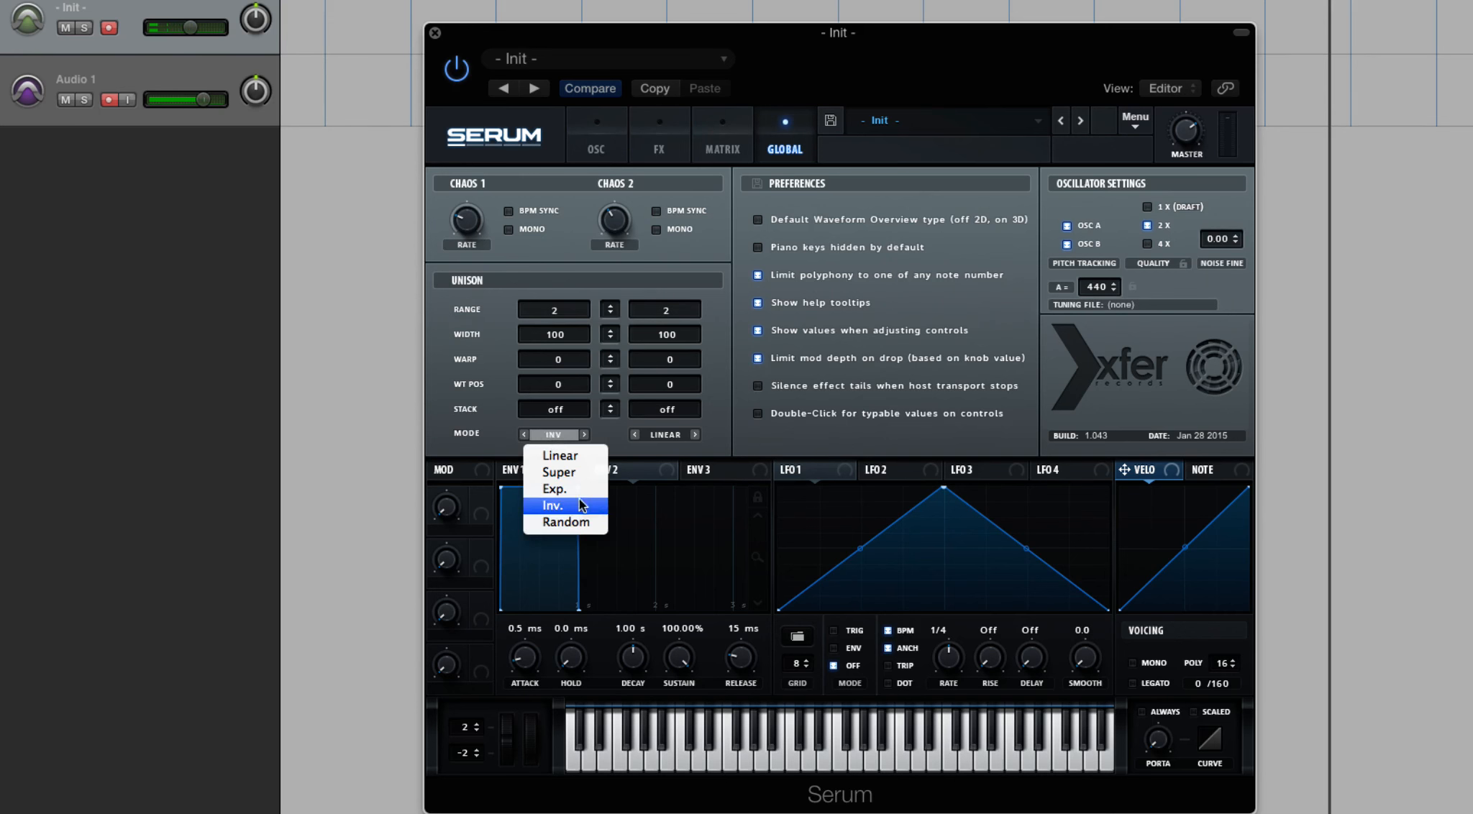
click(586, 522)
click(590, 129)
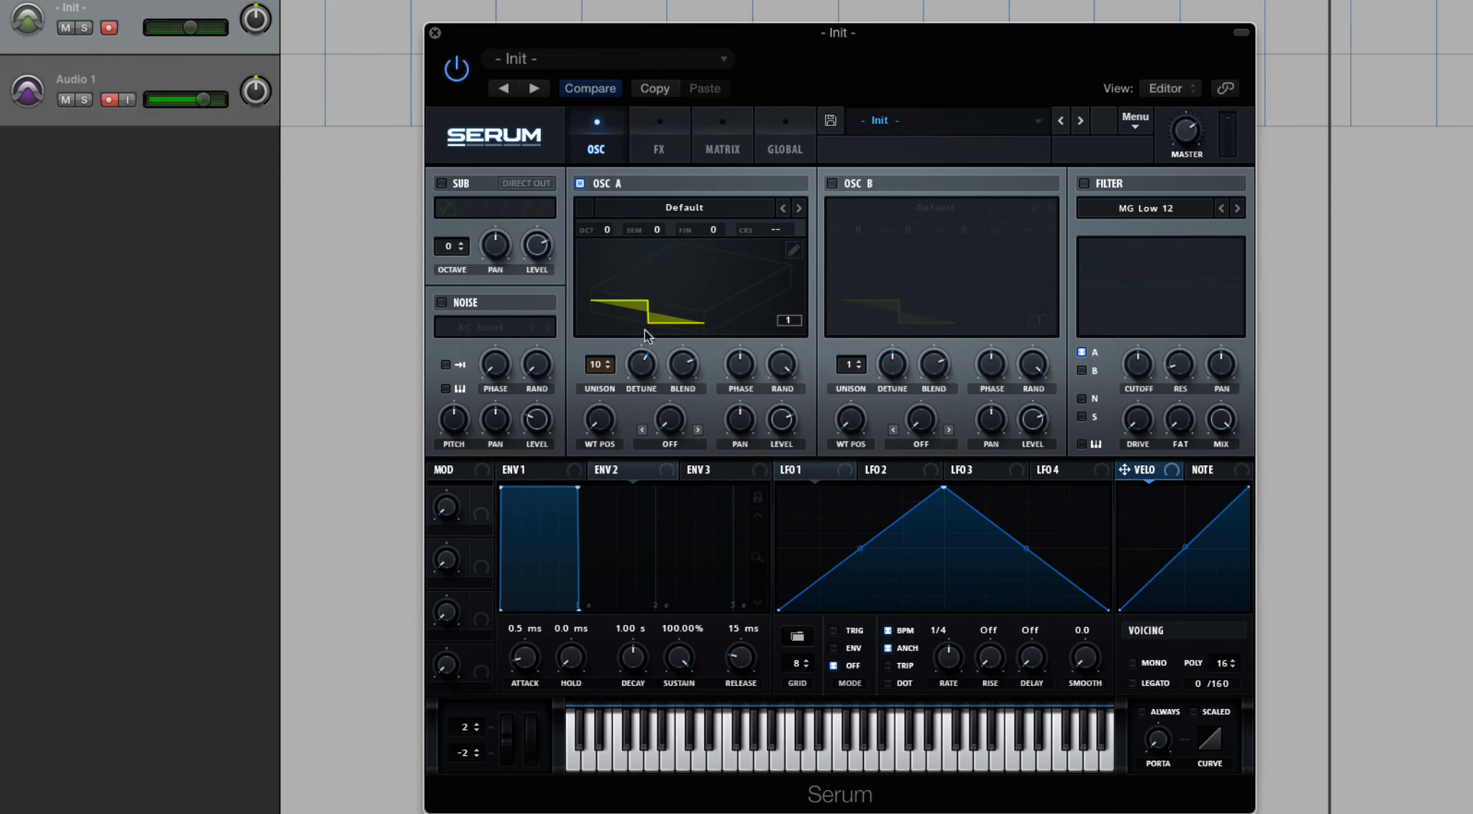
mouse_move(638, 382)
mouse_down()
mouse_move(641, 331)
mouse_move(640, 403)
mouse_up()
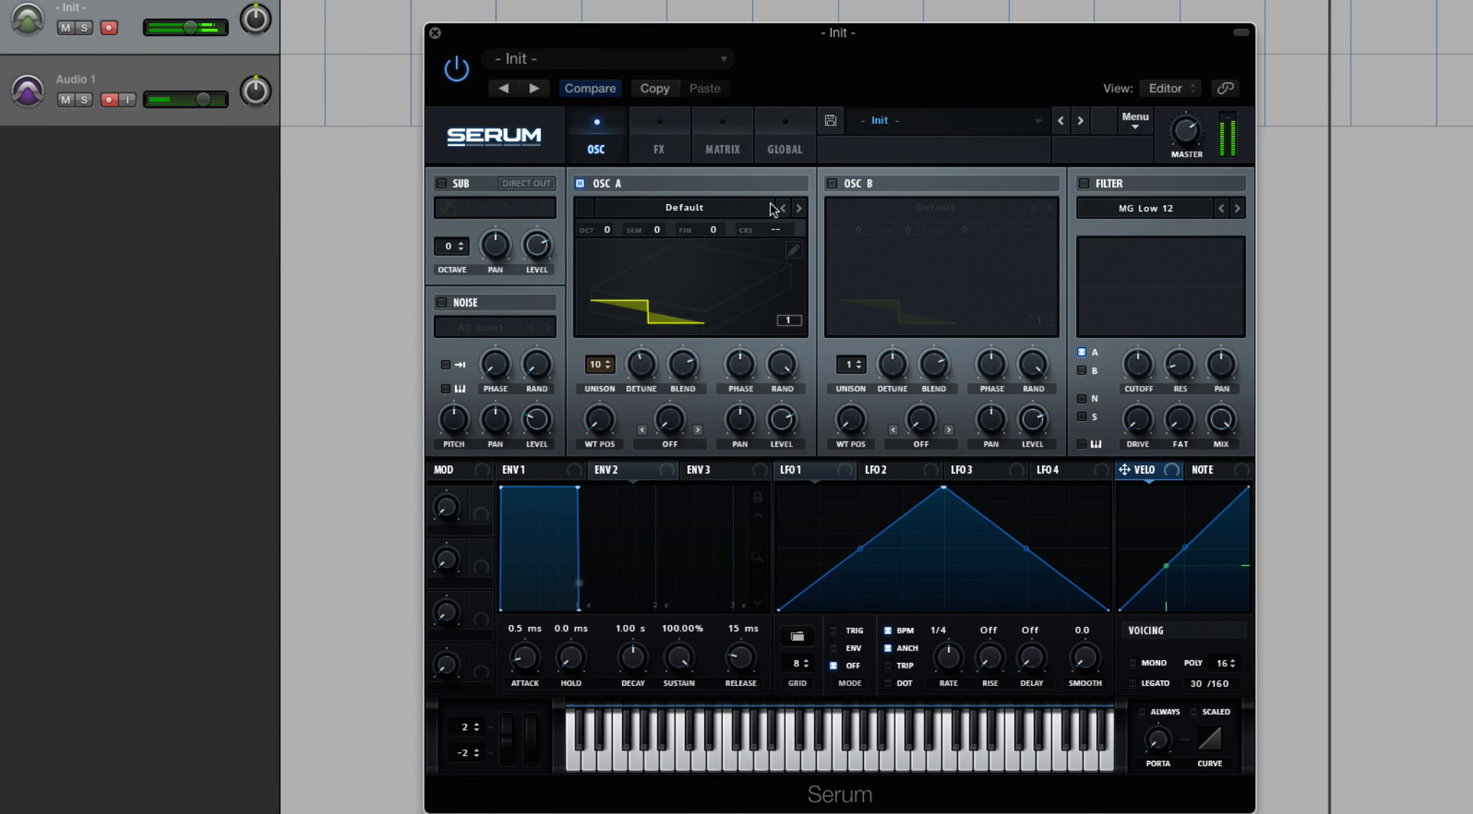
click(774, 136)
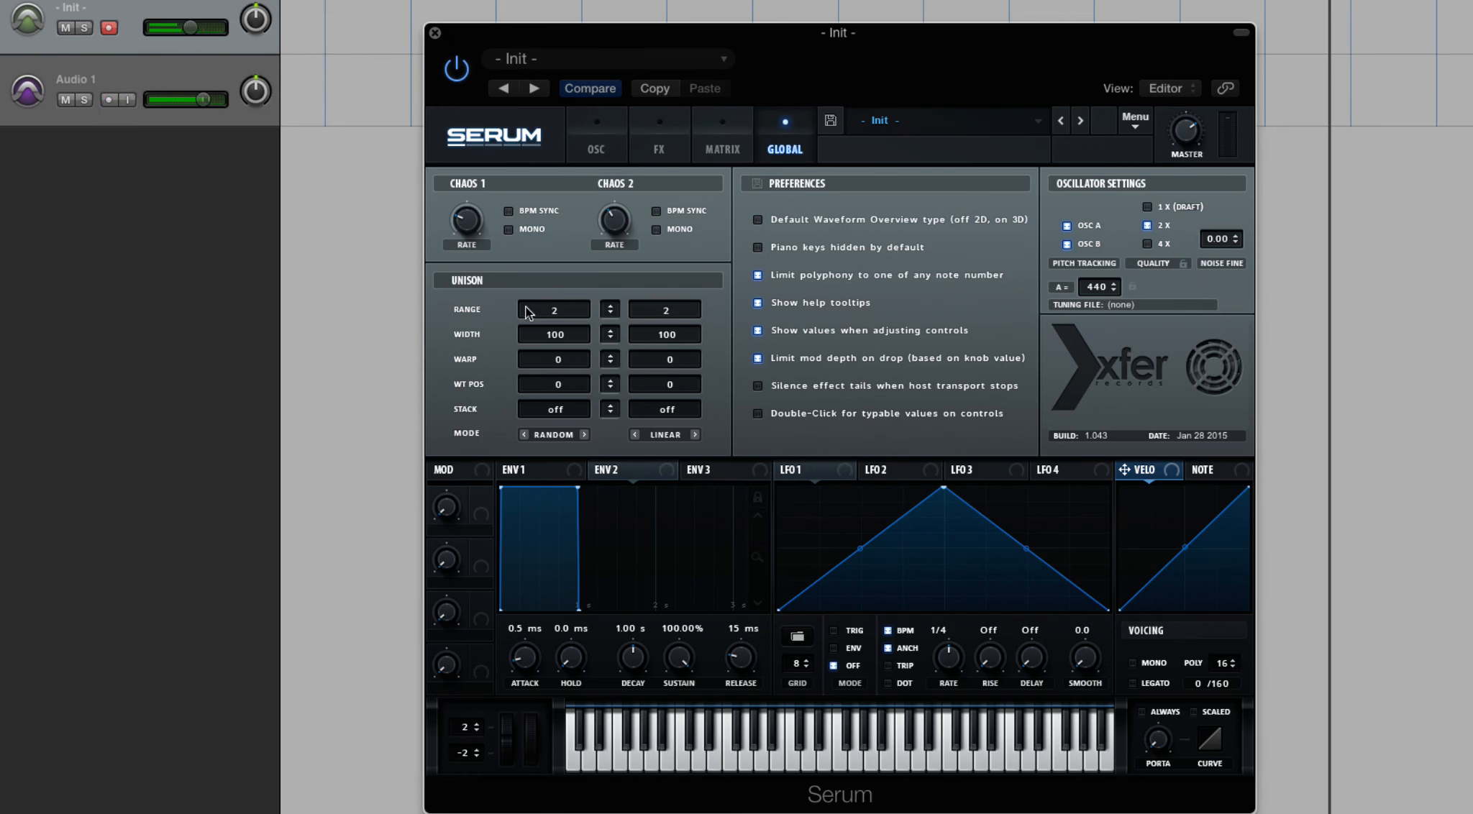